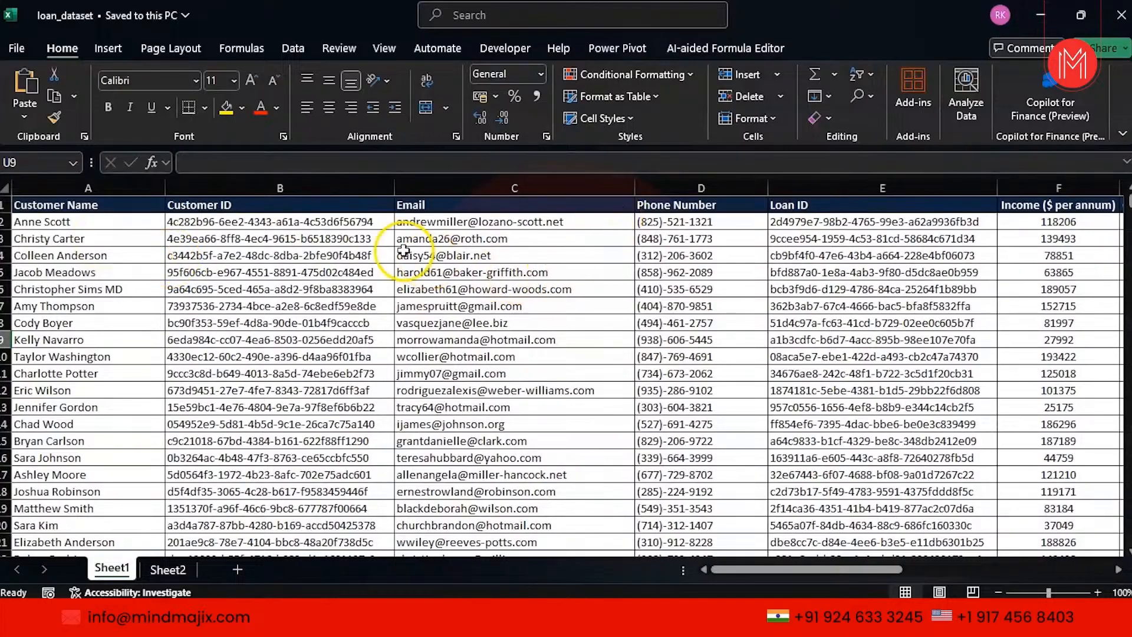
Select the first customer's email, phone and loan ID cells C2:E2 and make their text white.
click(237, 229)
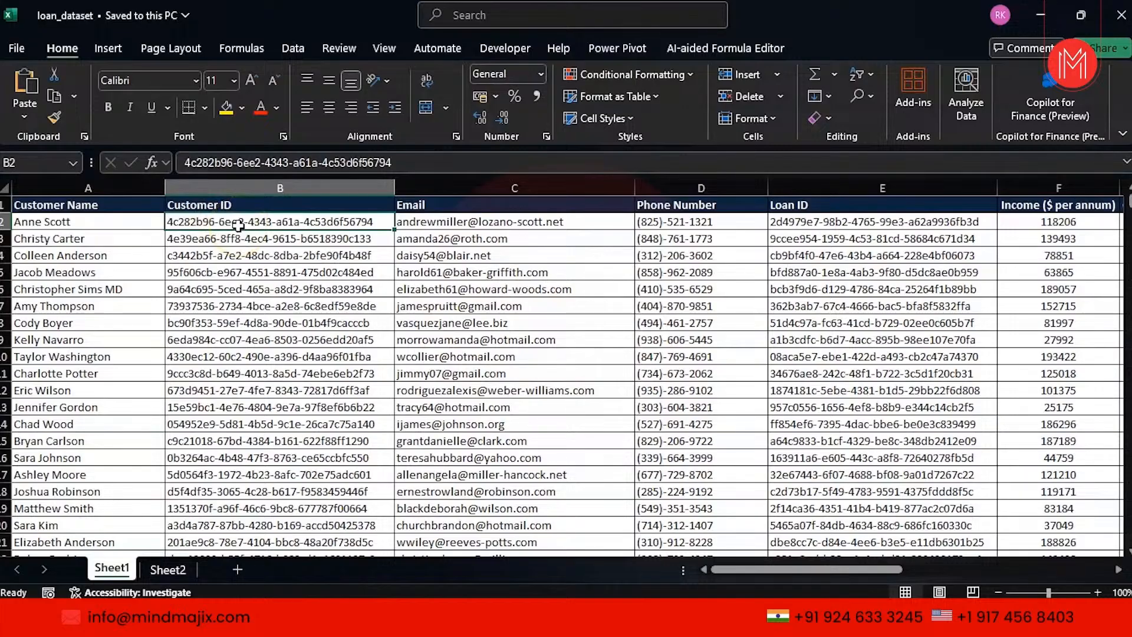
key(shift+Right)
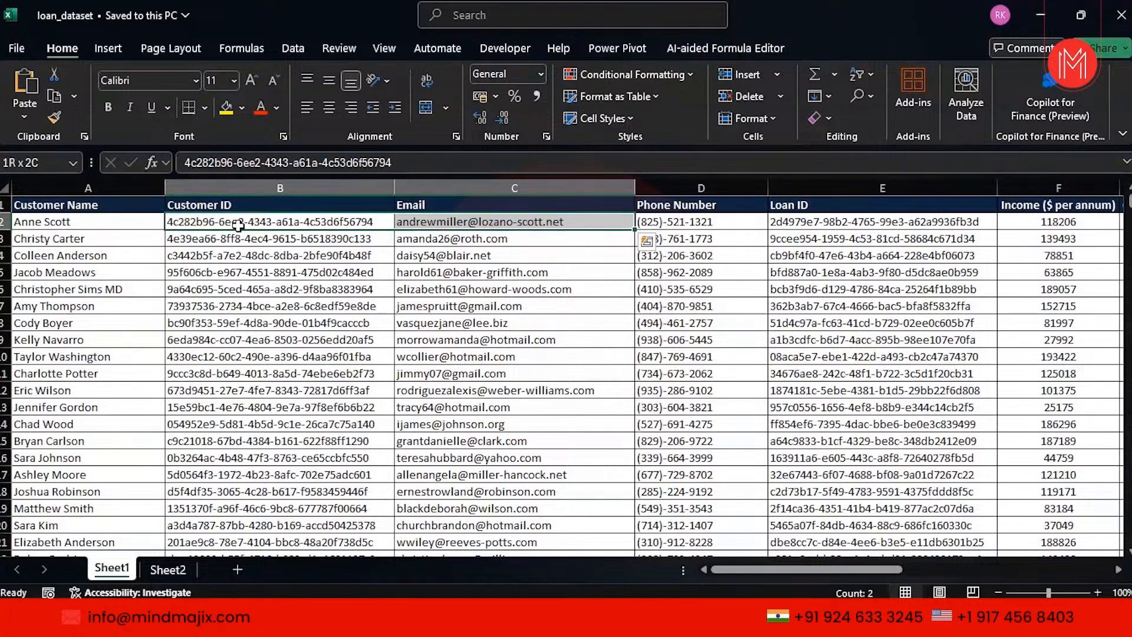
click(790, 223)
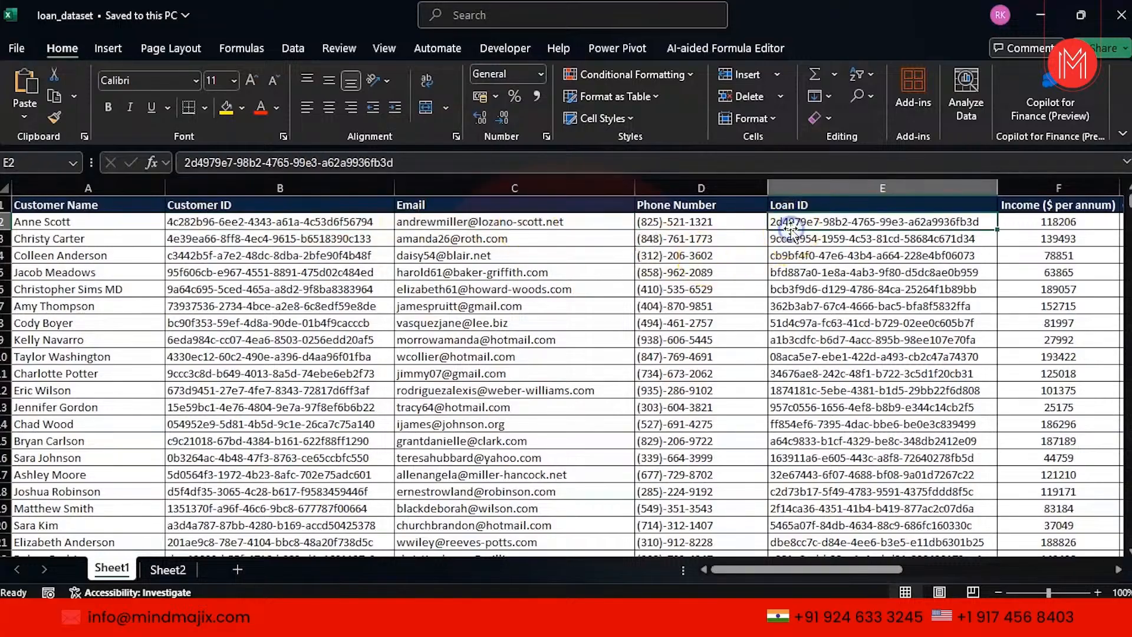
click(518, 224)
click(792, 224)
key(shift+Left)
key(shift+Left)
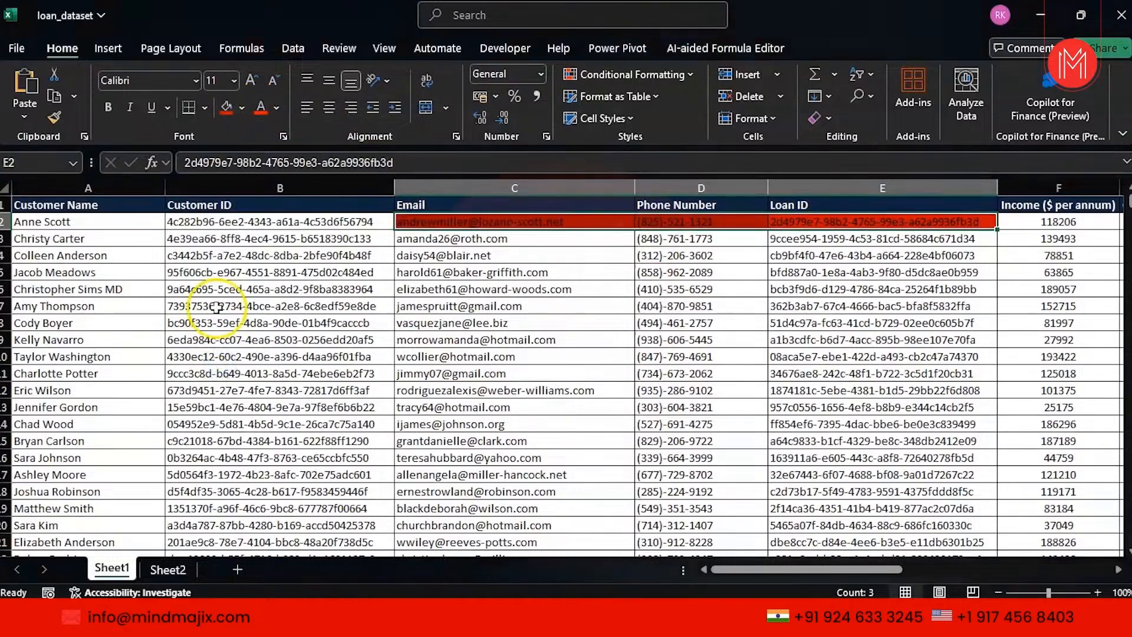
click(276, 108)
click(264, 220)
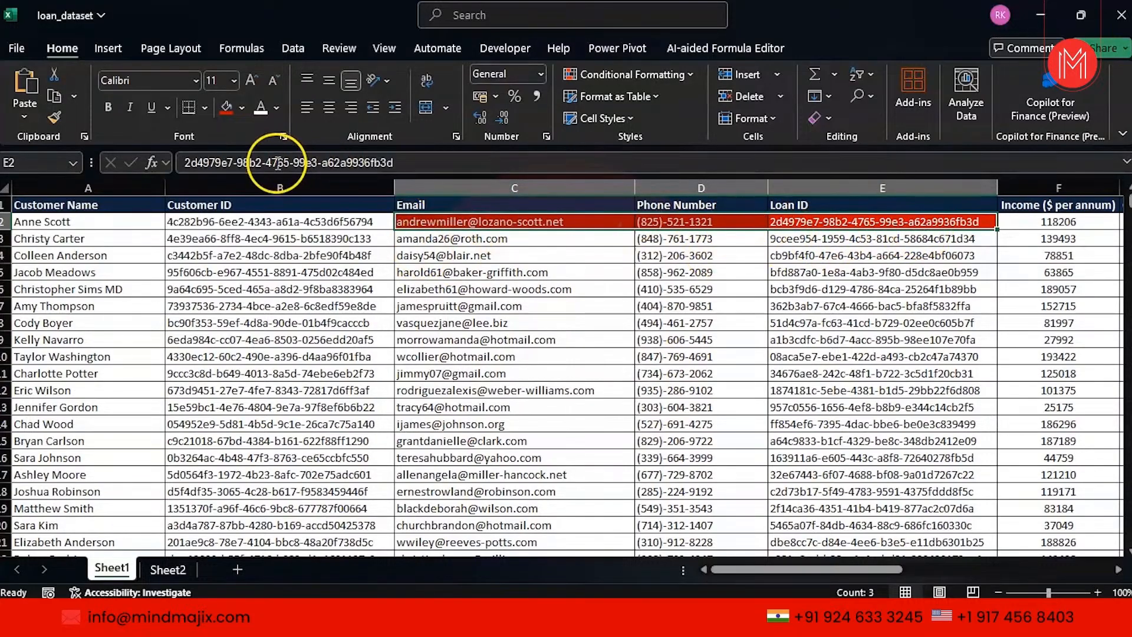
Clear C2:E2, undo the deletion, and select B2:D2.
key(Delete)
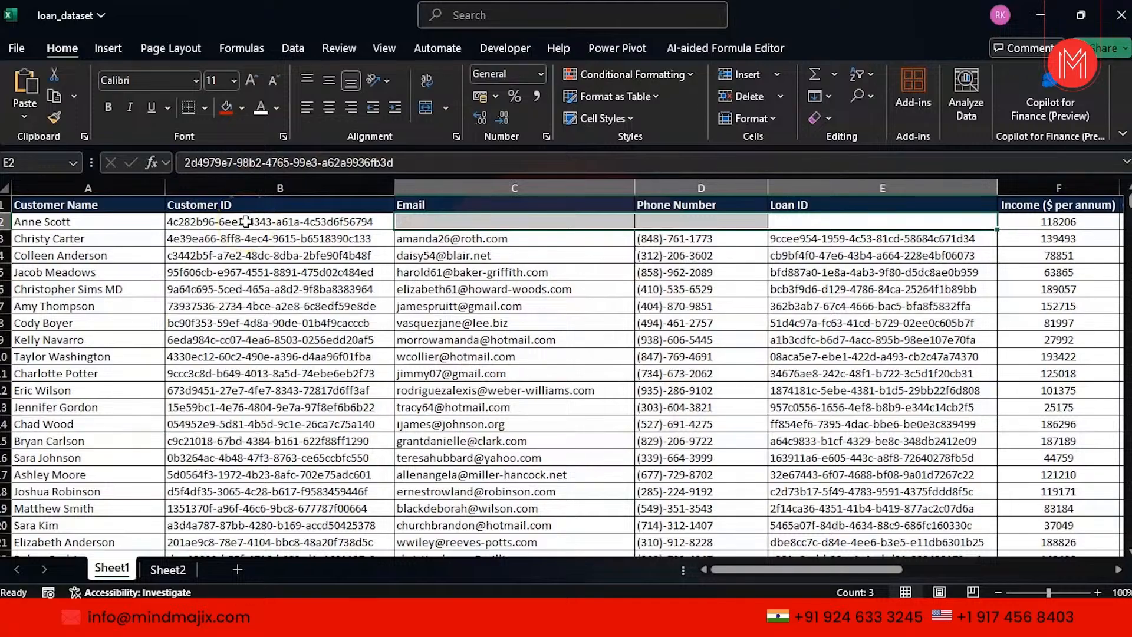
key(ctrl+z)
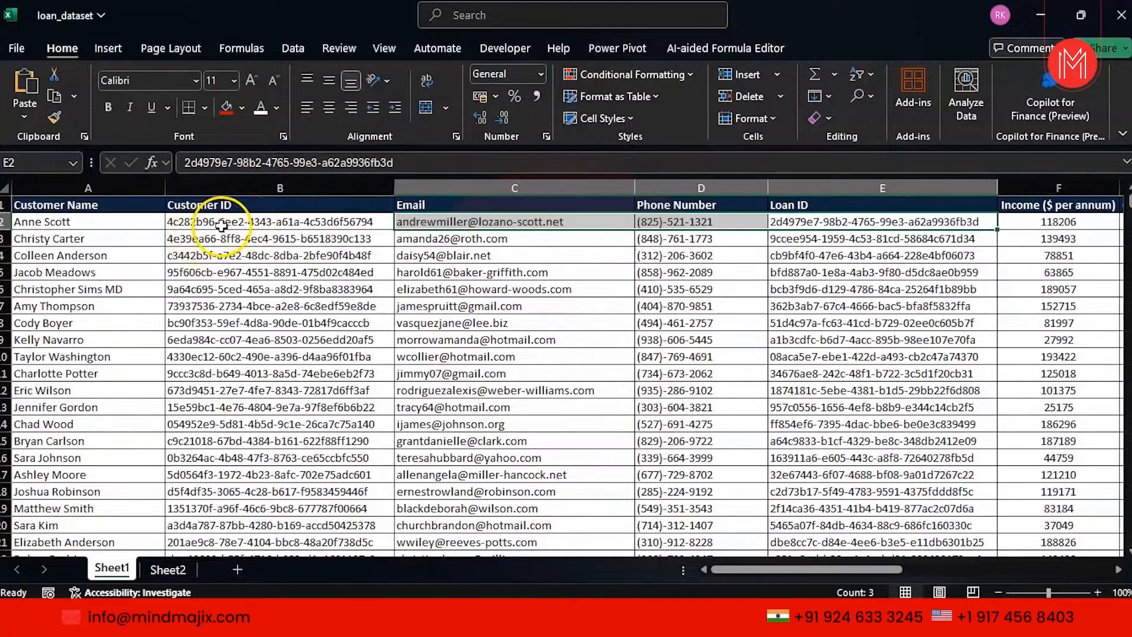
click(218, 223)
key(shift+Right)
key(shift+Right)
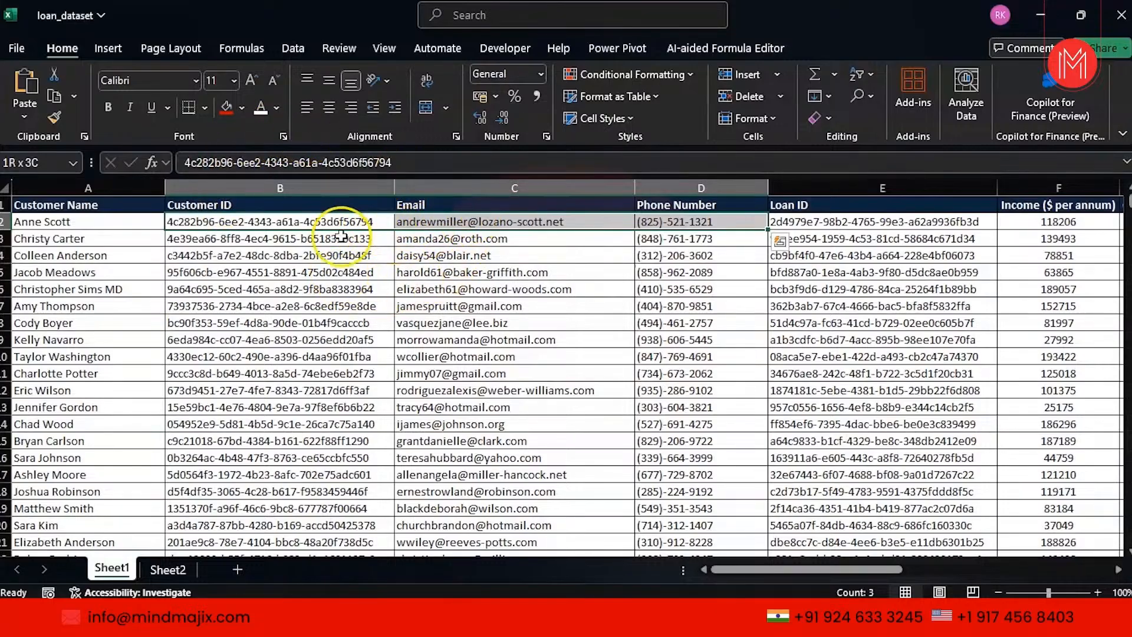
Try a green fill with white text on B2:D2, undo the text colour, and select column E.
click(241, 108)
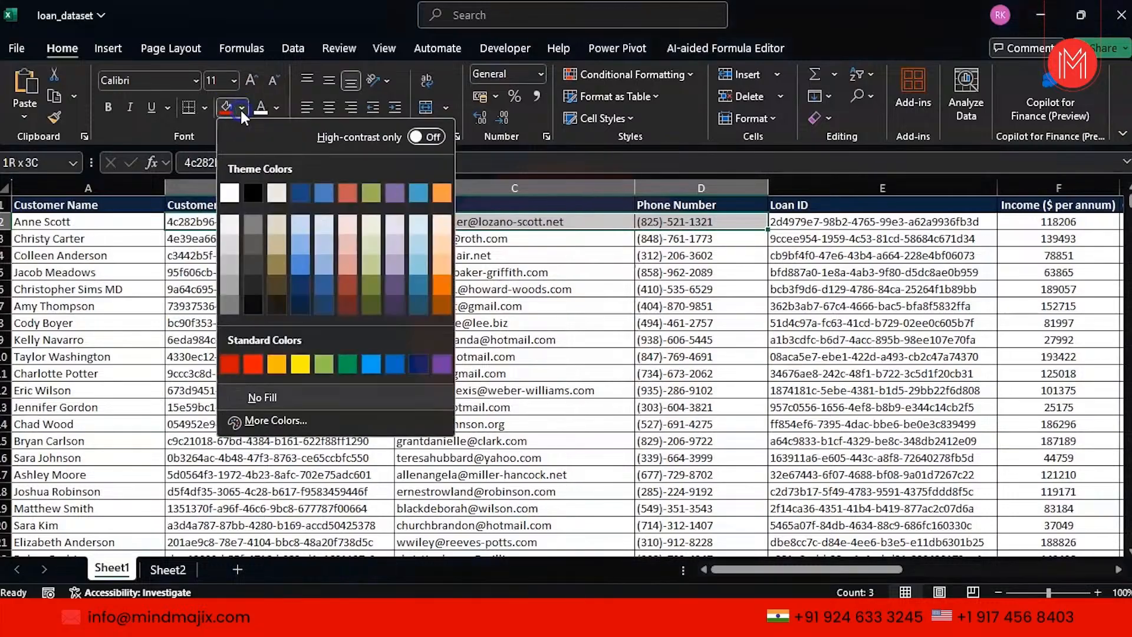
click(347, 364)
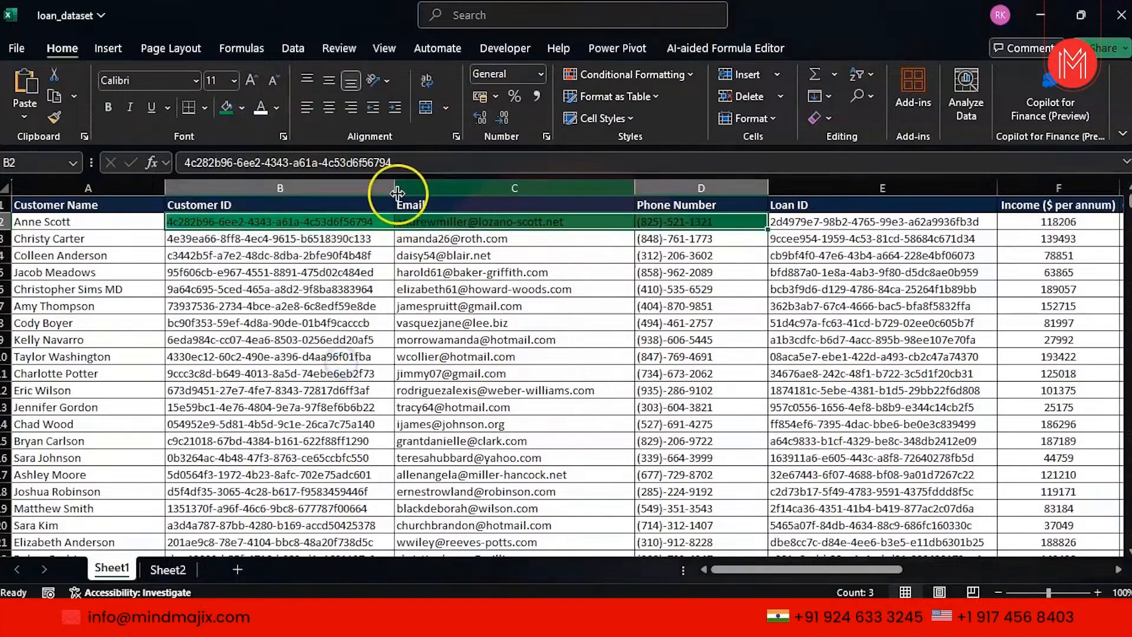
click(266, 114)
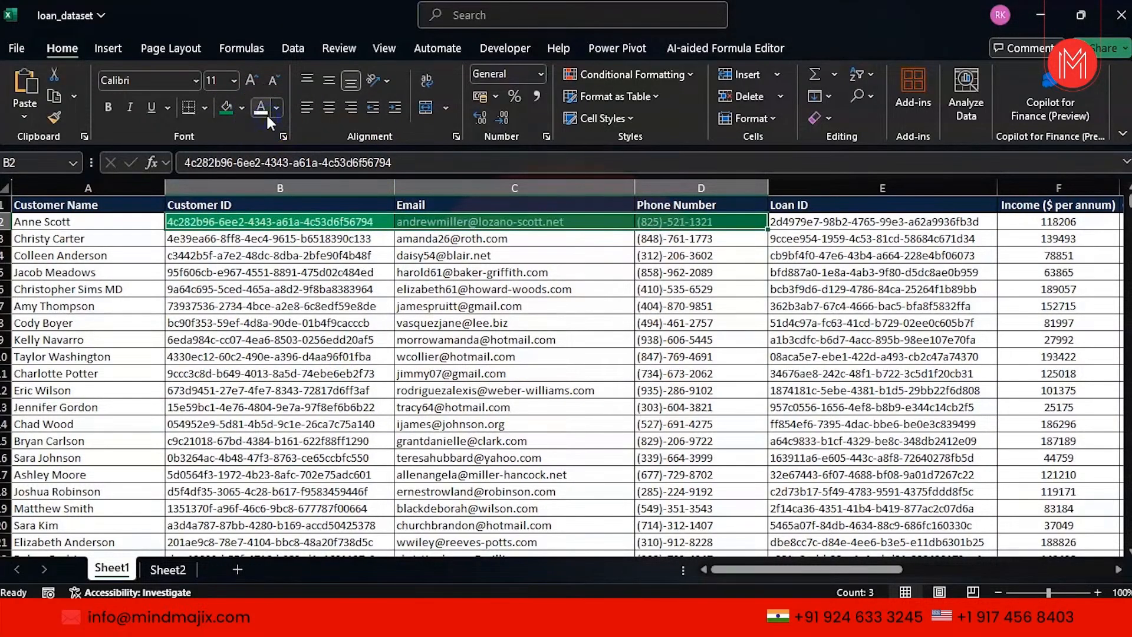
click(348, 366)
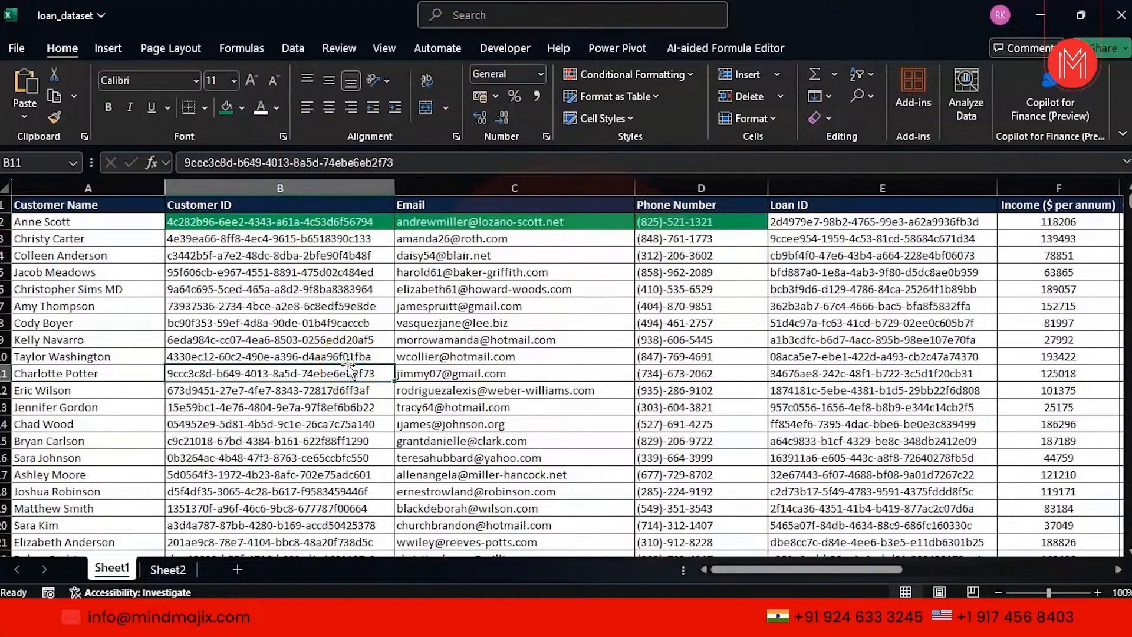
key(ctrl+z)
key(ctrl+z)
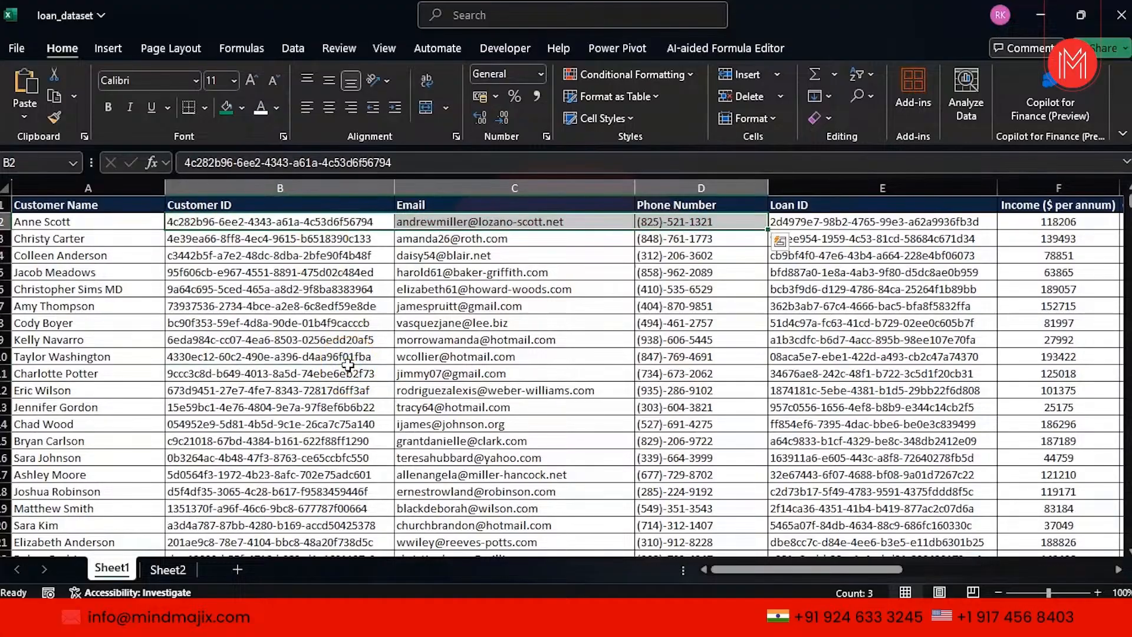
click(821, 184)
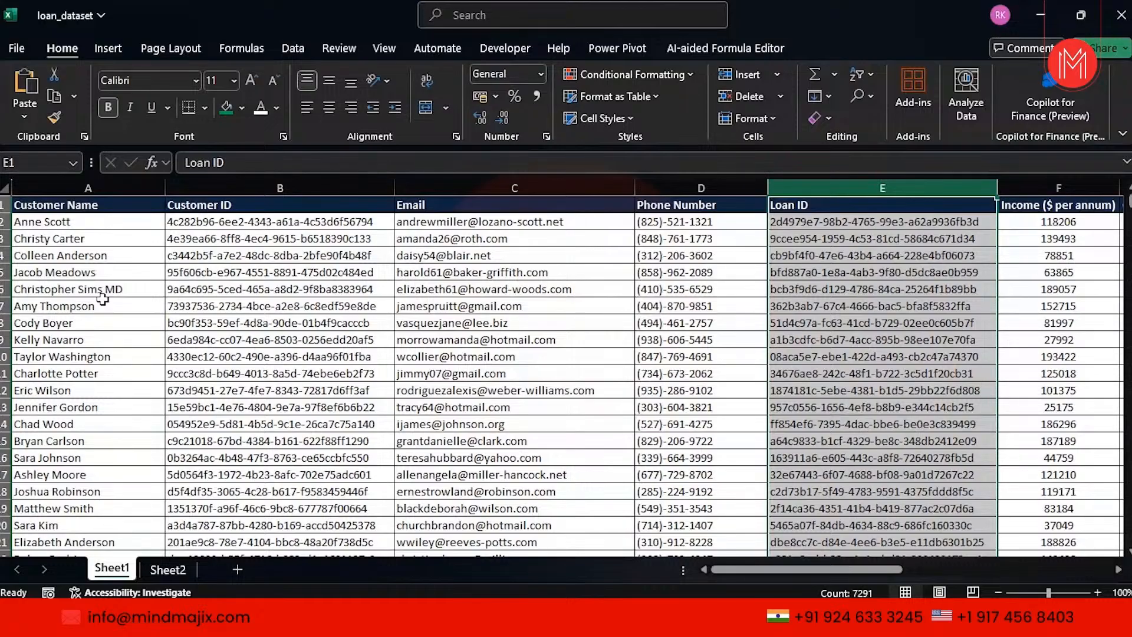
click(31, 275)
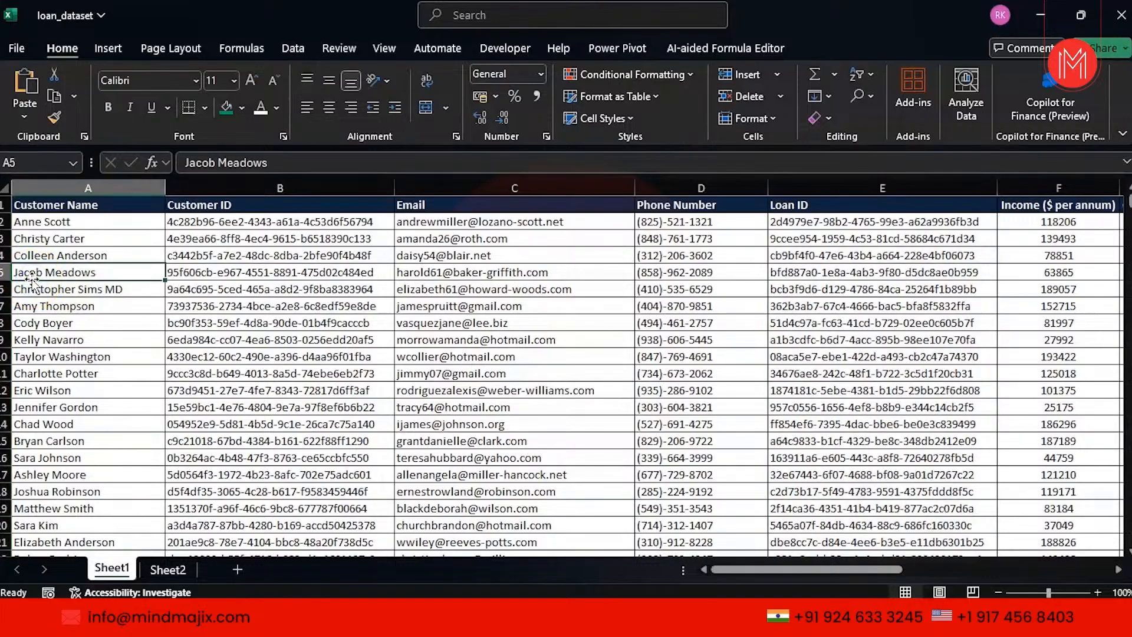
key(shift+Down)
key(shift+Down)
key(shift+Down)
key(shift+Down)
key(shift+Down)
key(shift+Down)
key(shift+Down)
key(shift+Down)
key(shift+Down)
key(shift+Down)
key(shift+Down)
key(shift+Down)
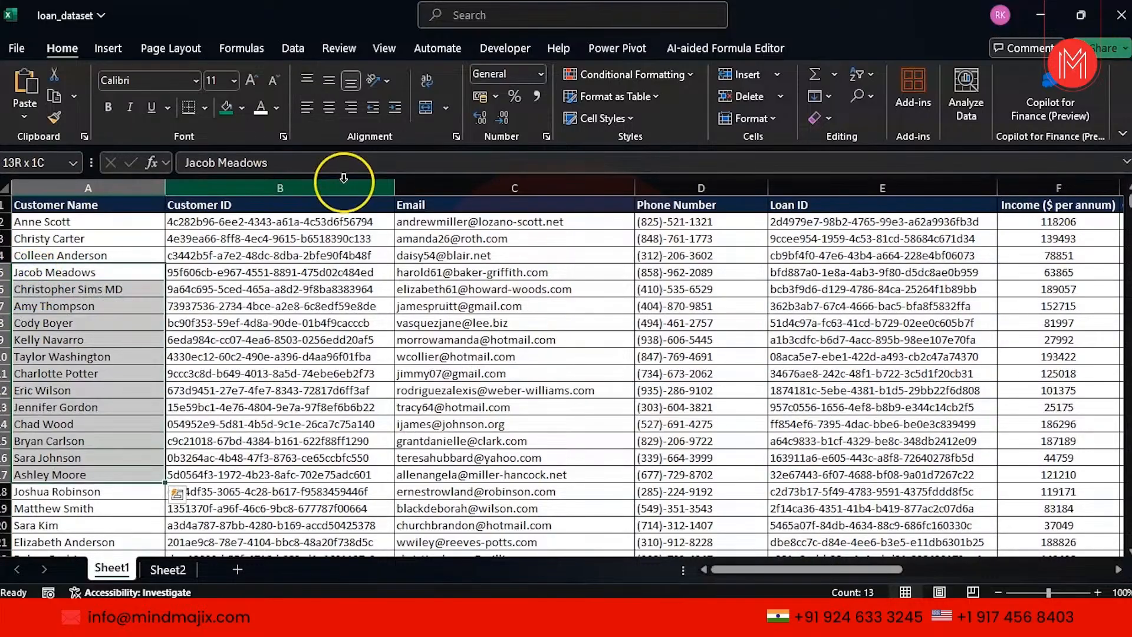
click(227, 108)
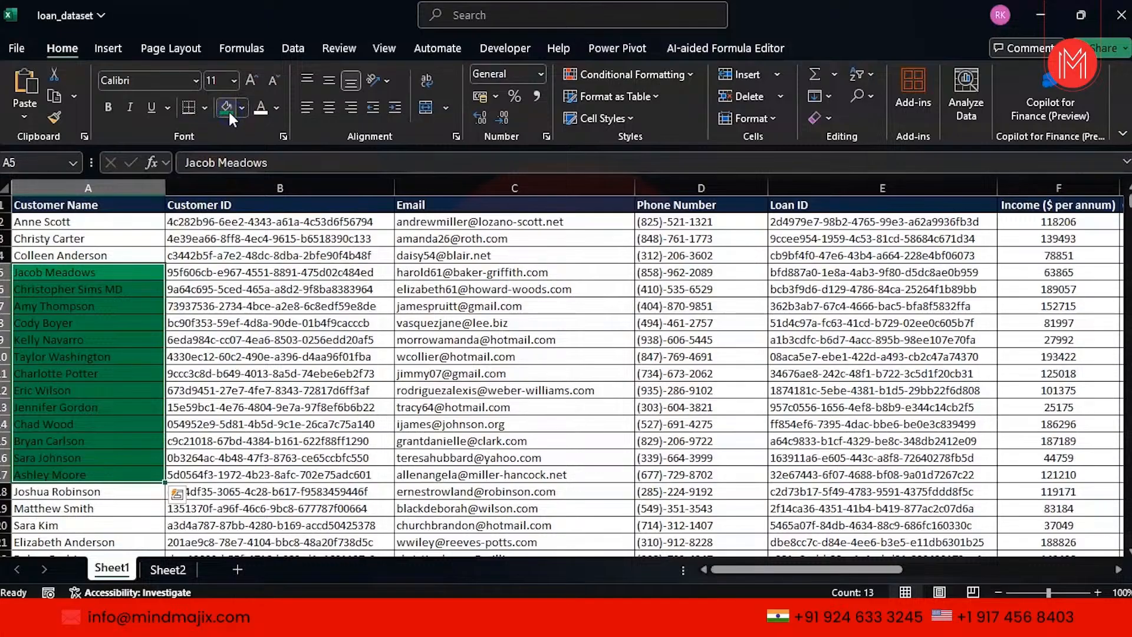
key(ctrl+z)
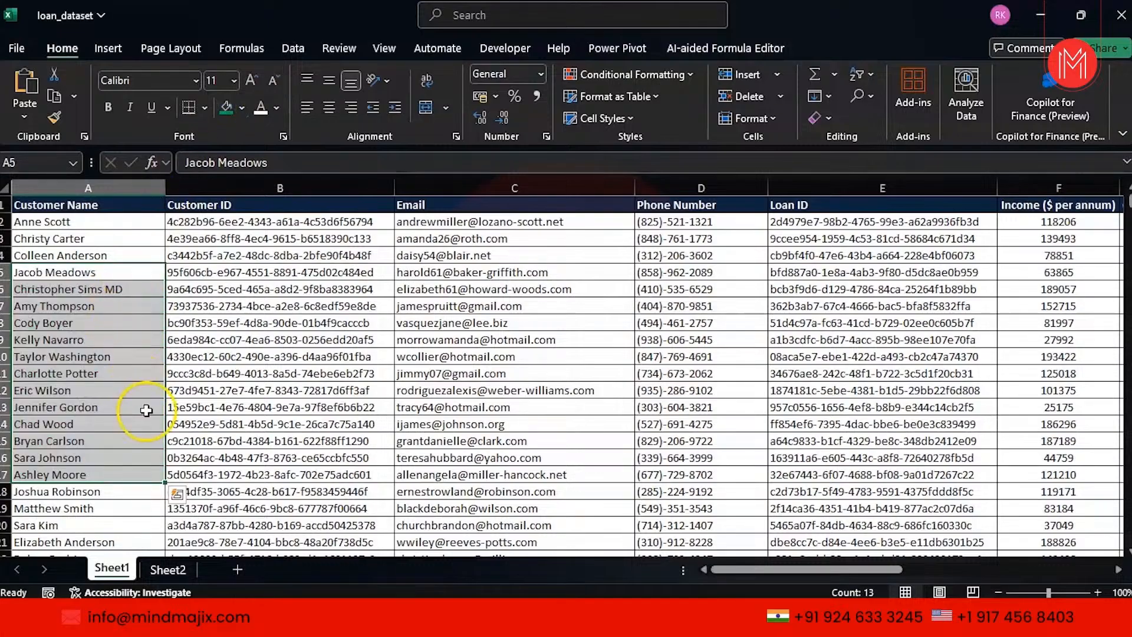
click(340, 509)
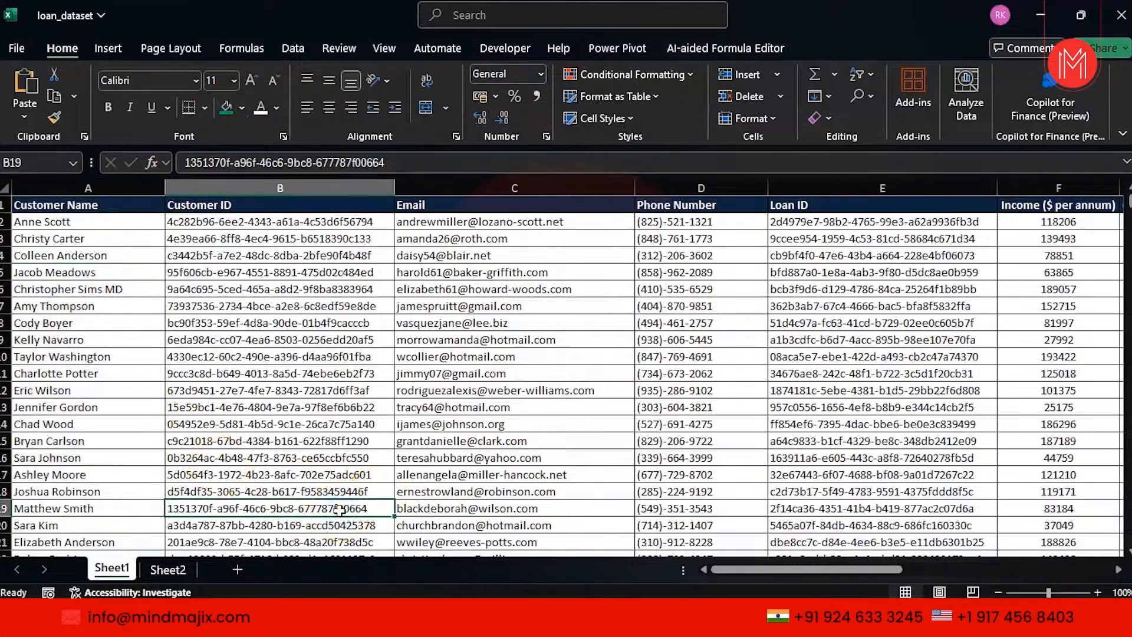
key(shift+Up)
key(shift+Up)
key(shift+Up)
key(shift+Up)
key(shift+Up)
key(shift+Up)
key(shift+Up)
key(shift+Up)
key(shift+Up)
key(shift+Up)
key(shift+Up)
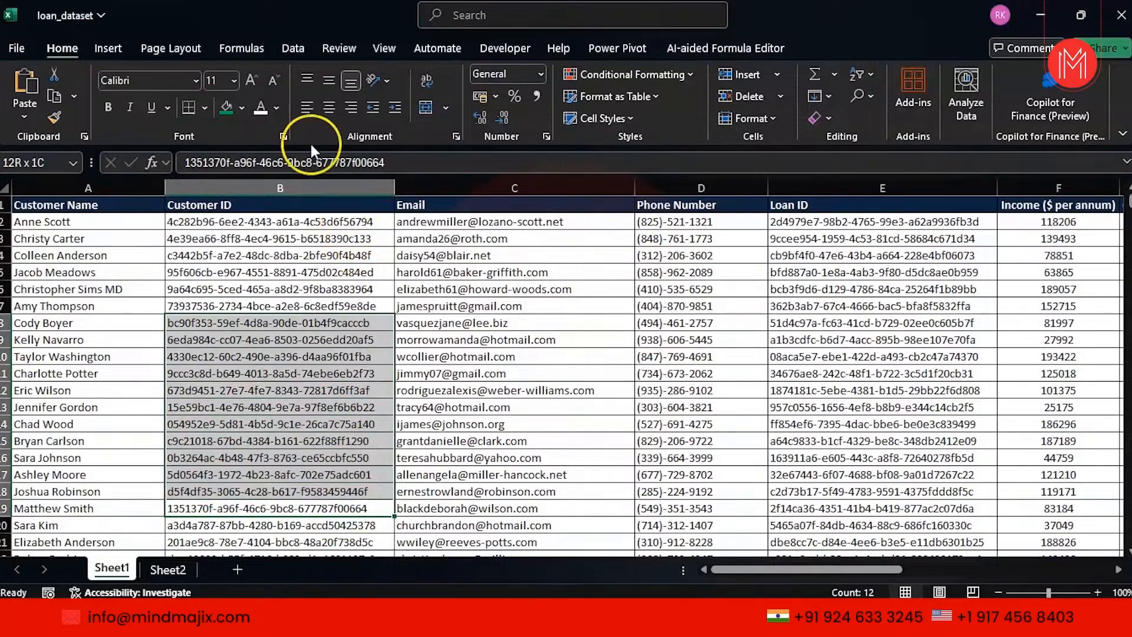
click(241, 106)
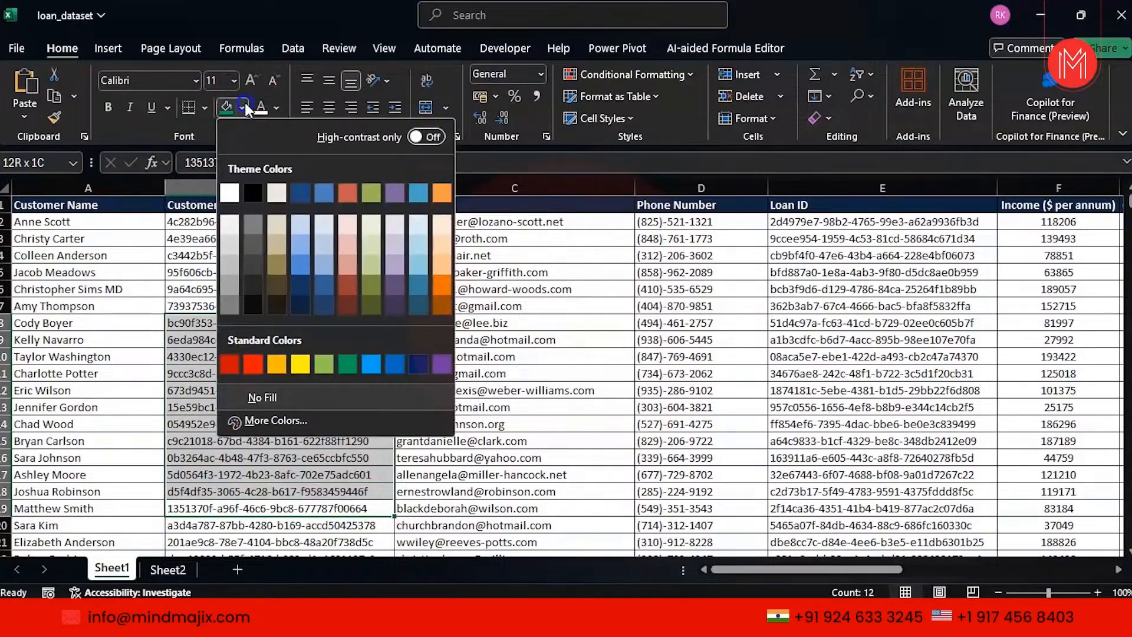
click(255, 362)
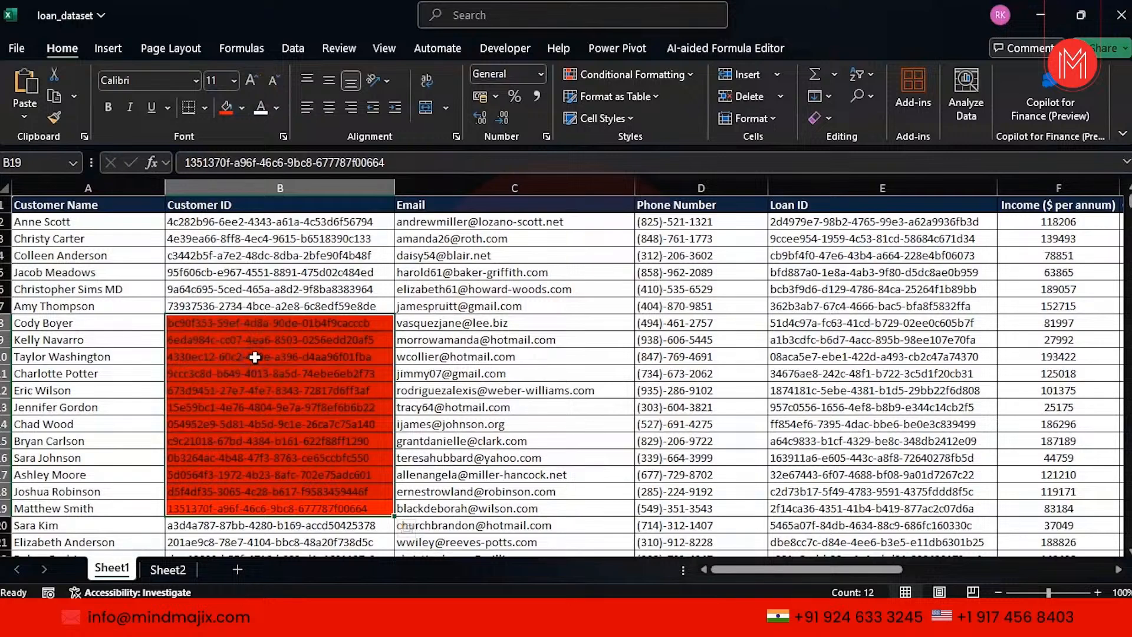
key(ctrl+z)
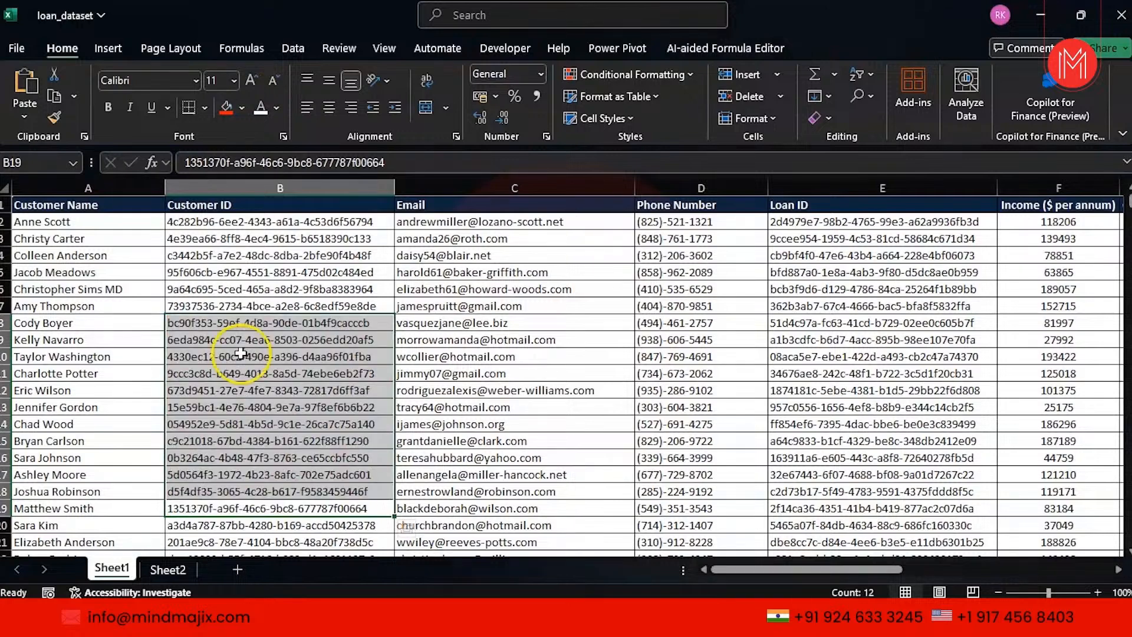
click(132, 336)
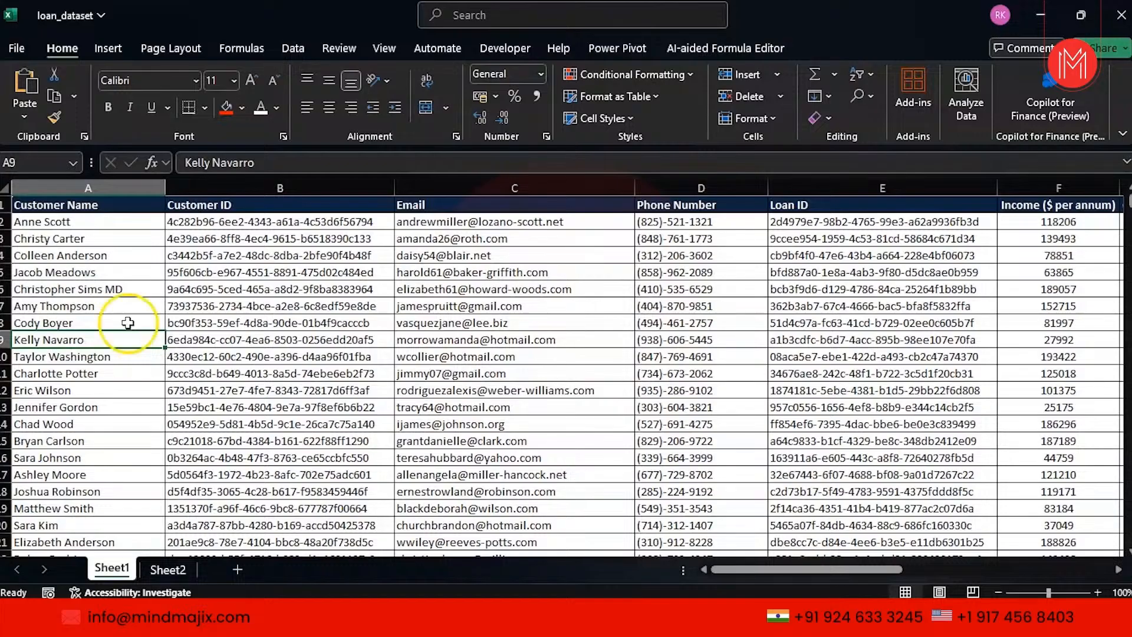
click(102, 240)
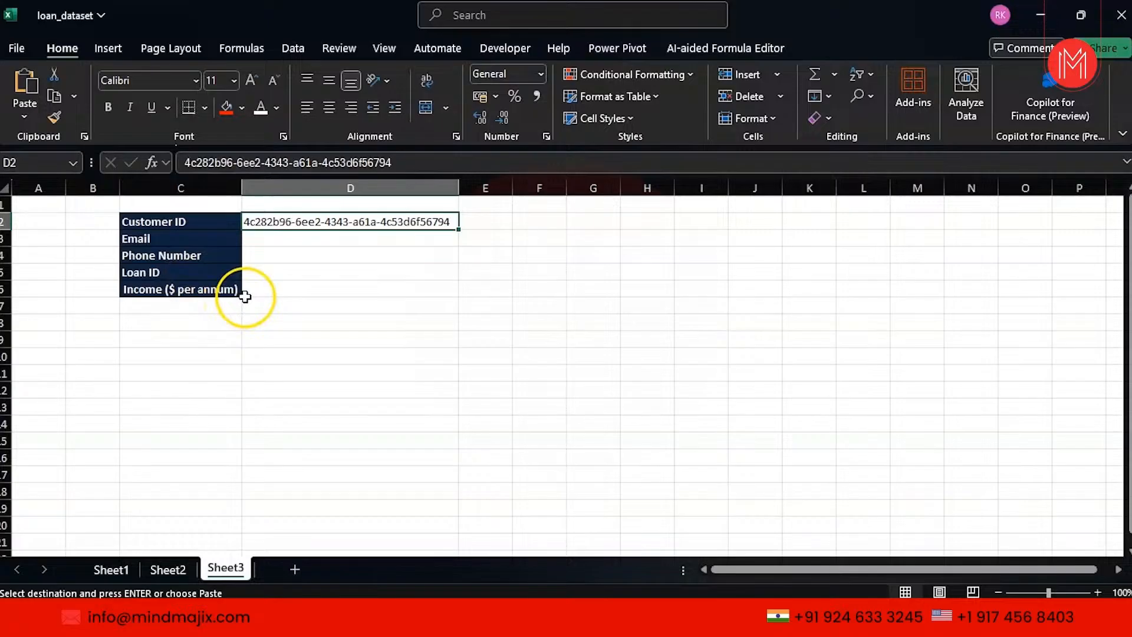
Select Sheet3's Email value cell D3.
click(308, 243)
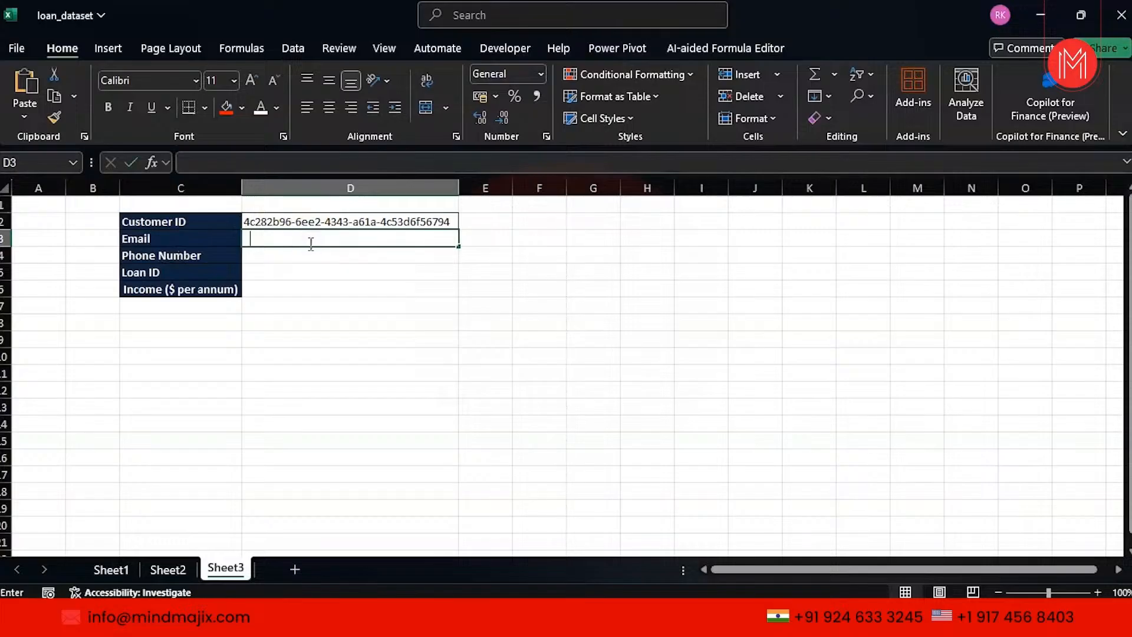
Begin a VLOOKUP in D3 over Sheet1 columns B:C, then erase it back to '='.
text(=vlook)
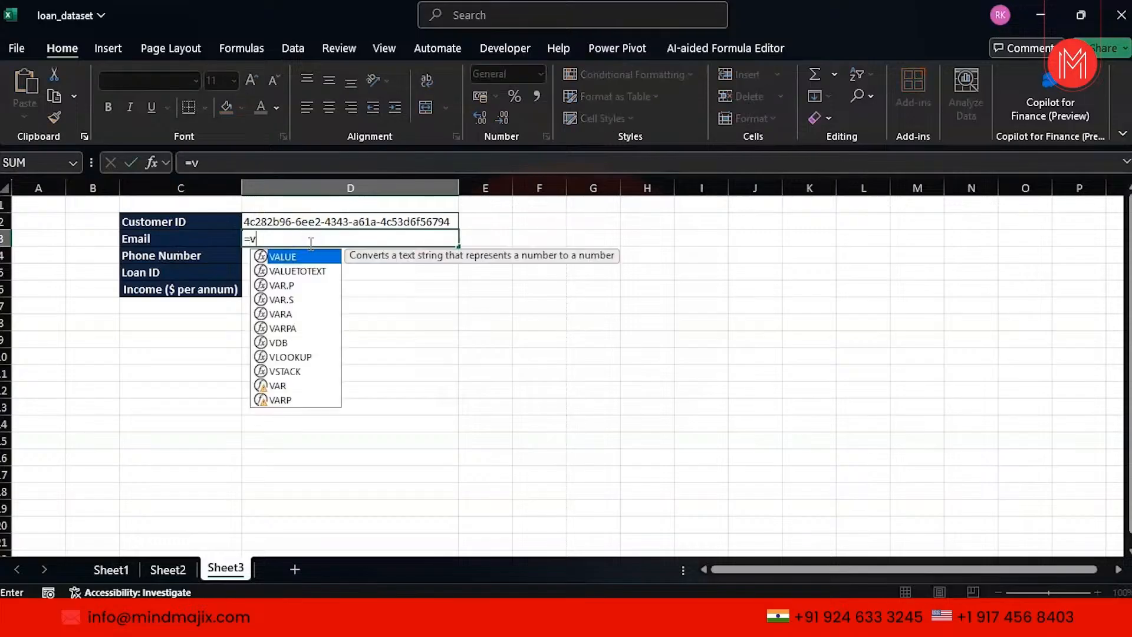
key(Tab)
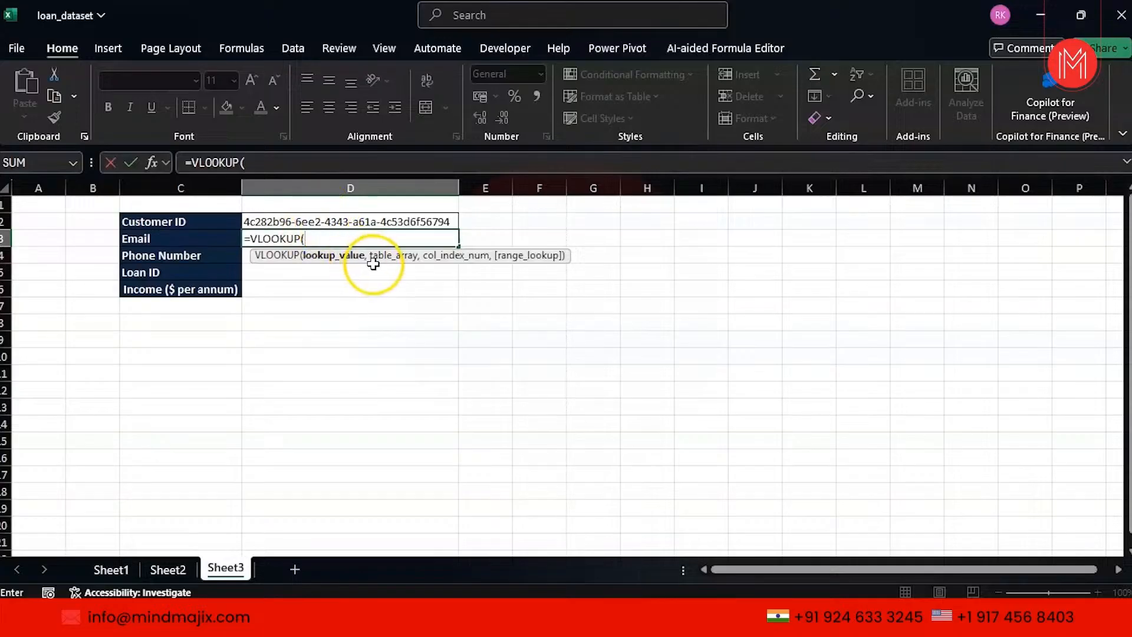
click(126, 569)
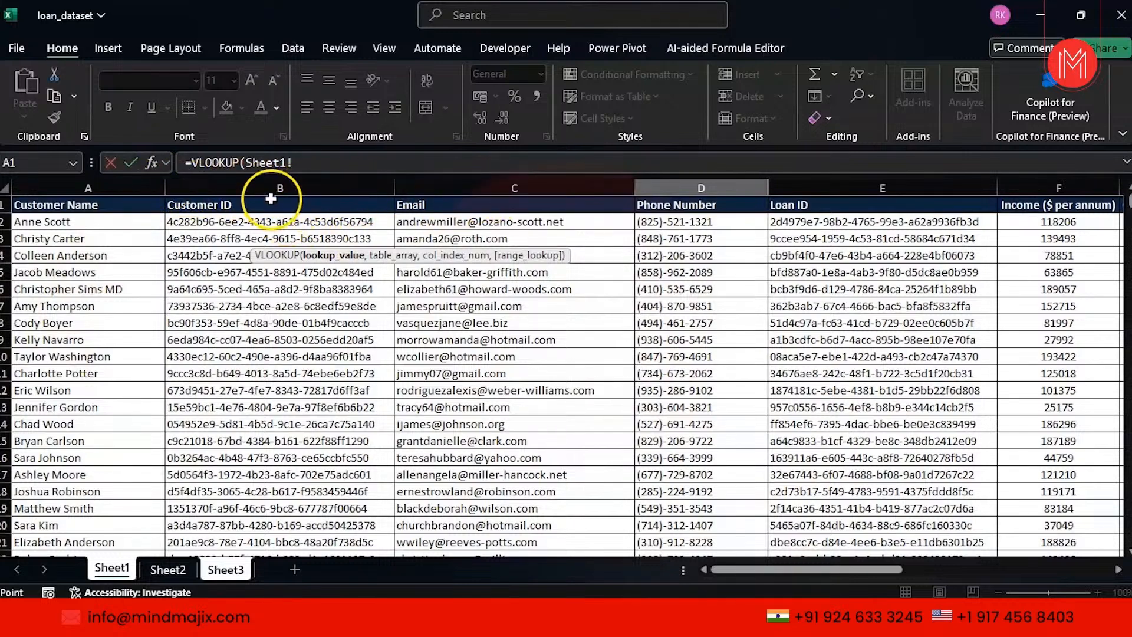
drag(306, 184, 625, 187)
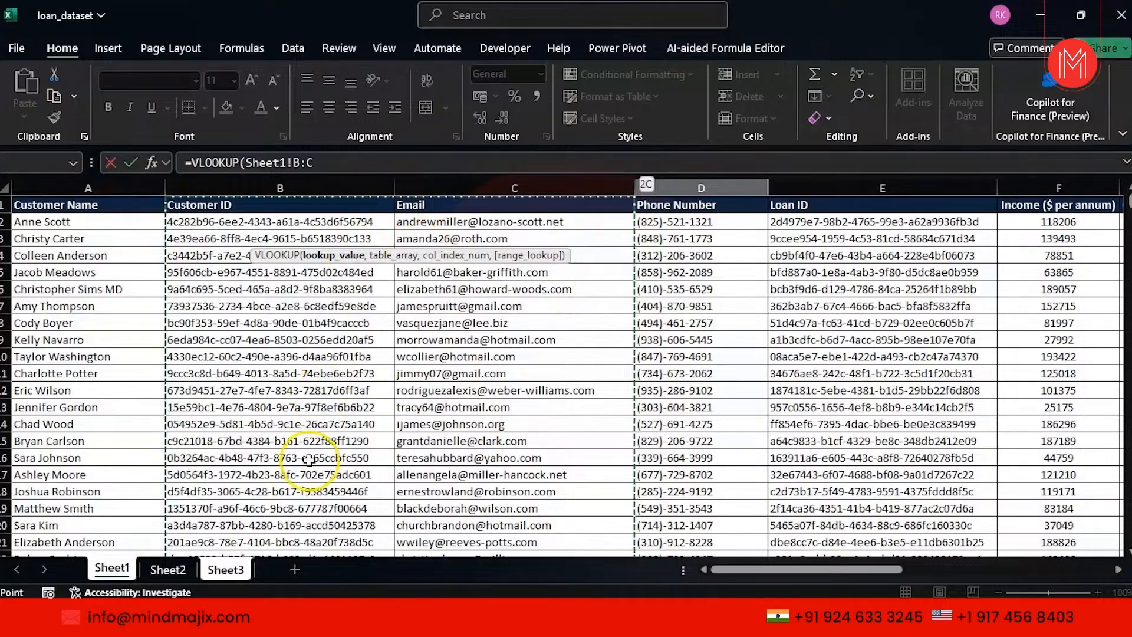
click(227, 566)
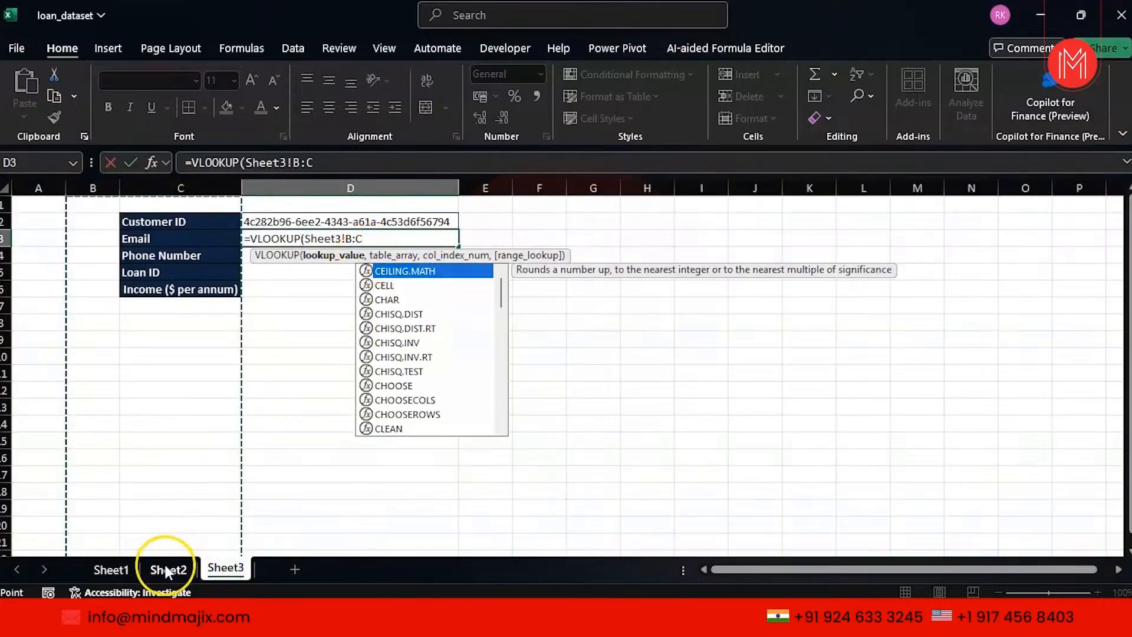
click(125, 569)
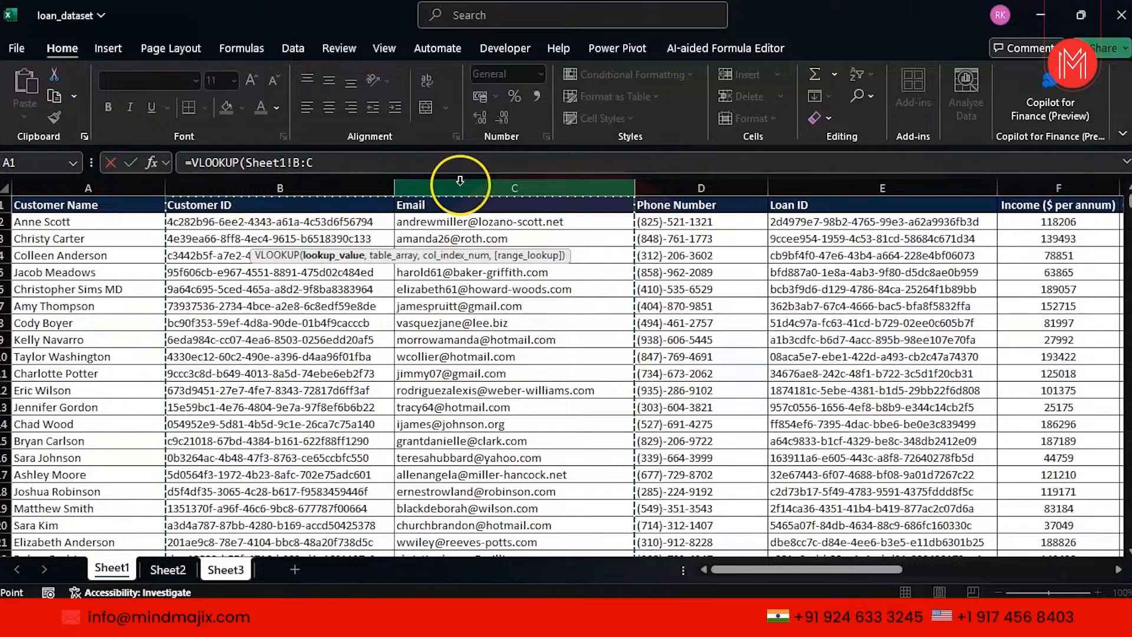
click(223, 570)
key(BackSpace)
key(BackSpace)
key(BackSpace)
key(BackSpace)
key(BackSpace)
key(BackSpace)
key(BackSpace)
key(BackSpace)
key(BackSpace)
key(BackSpace)
key(BackSpace)
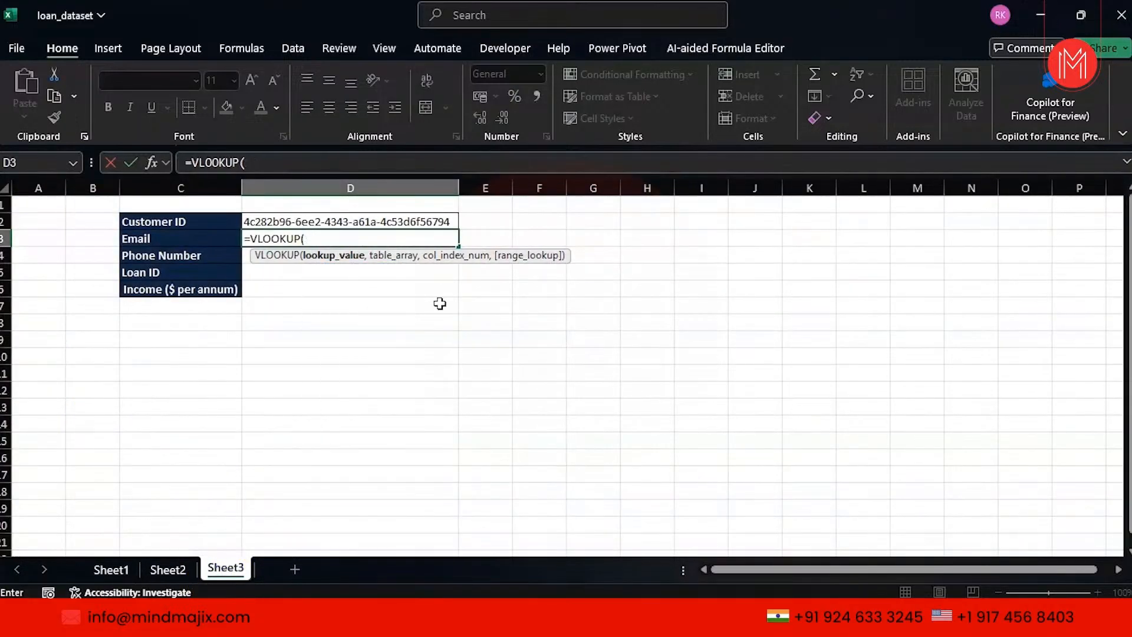
key(BackSpace)
key(BackSpace)
key(BackSpace)
key(BackSpace)
key(BackSpace)
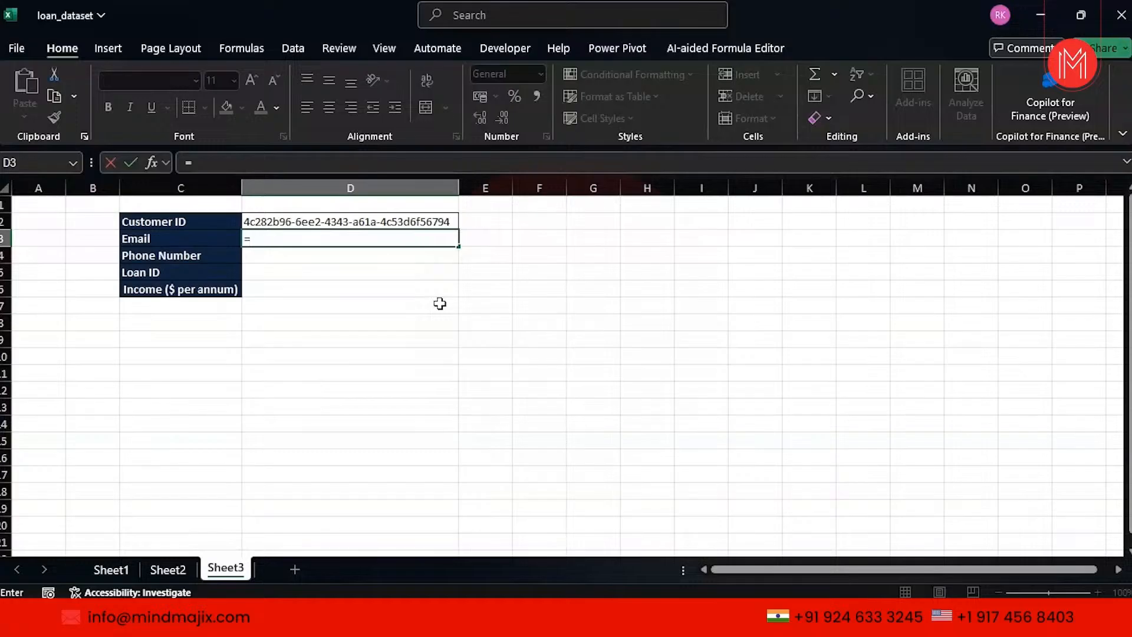
Enter =XLOOKUP(D2,Sheet1!B:B,Sheet1!C:C) in D3 to return the customer's email.
text(xl)
key(Tab)
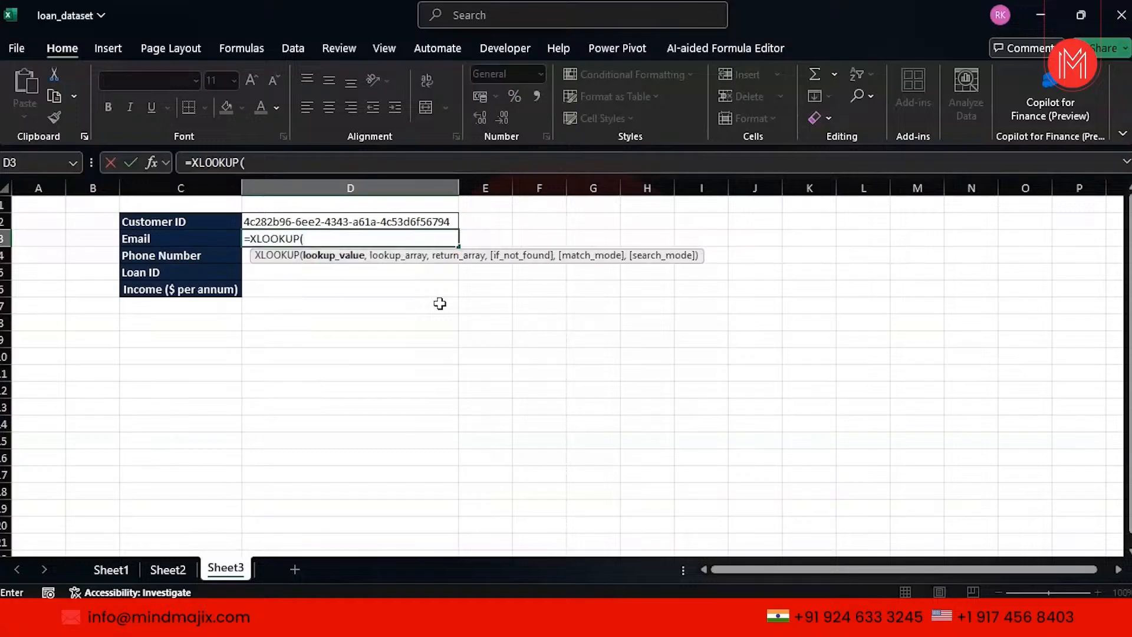
click(335, 219)
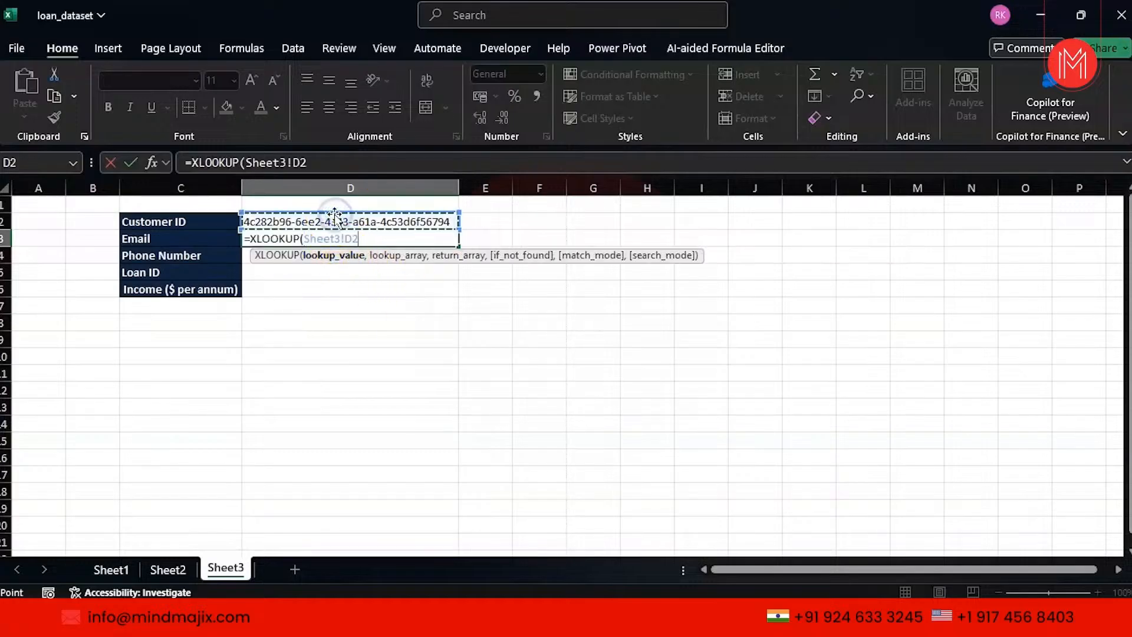
text(,)
click(123, 571)
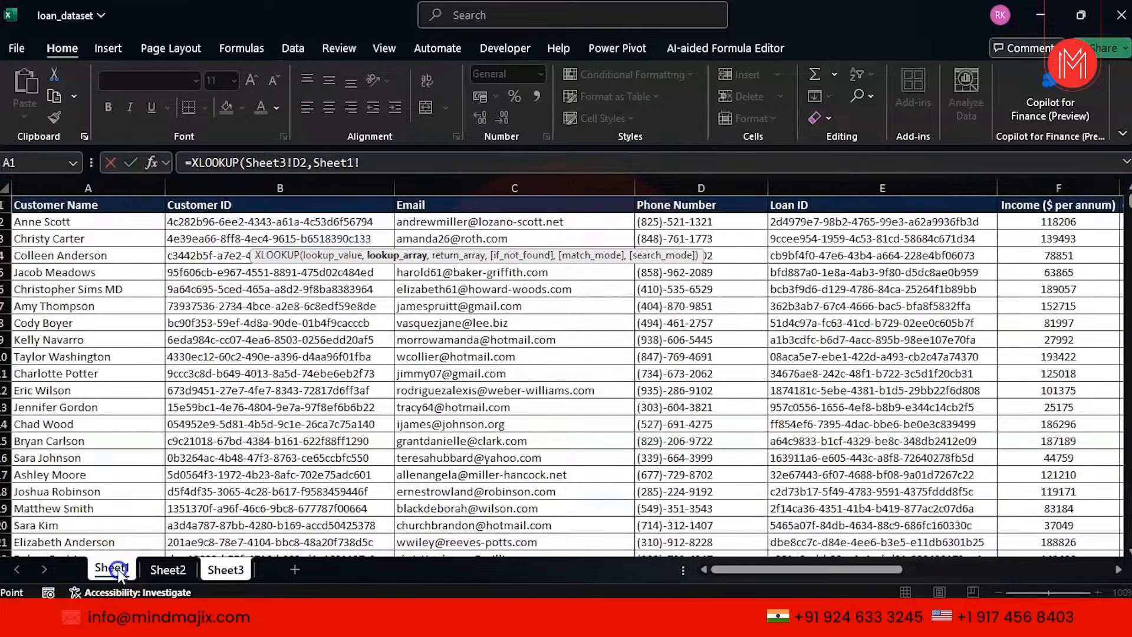
click(248, 187)
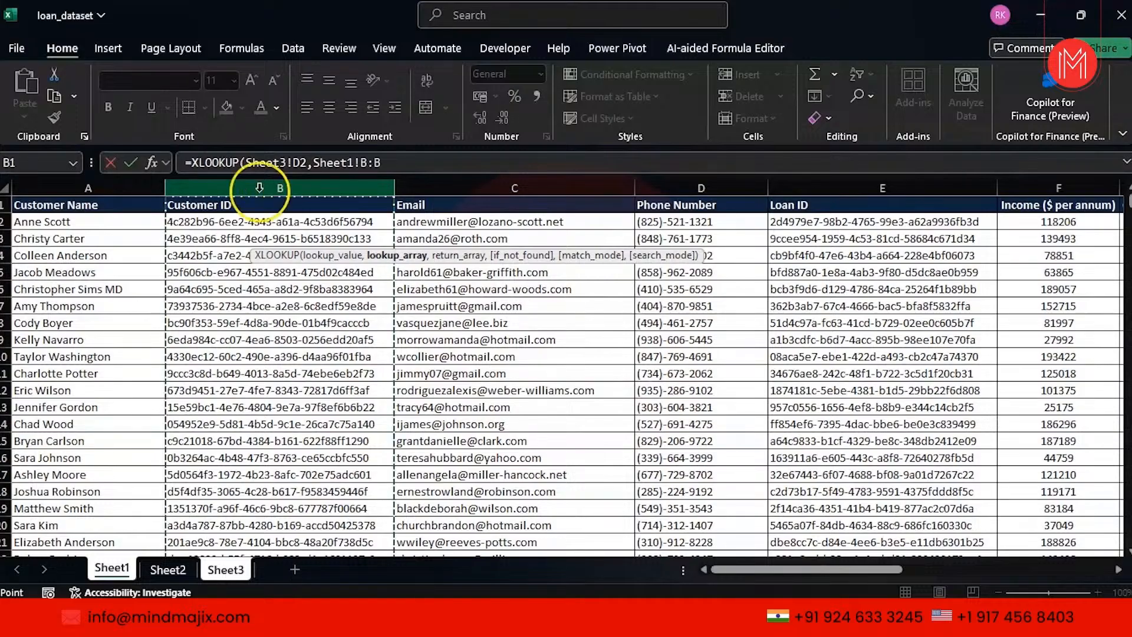
text(,)
click(466, 183)
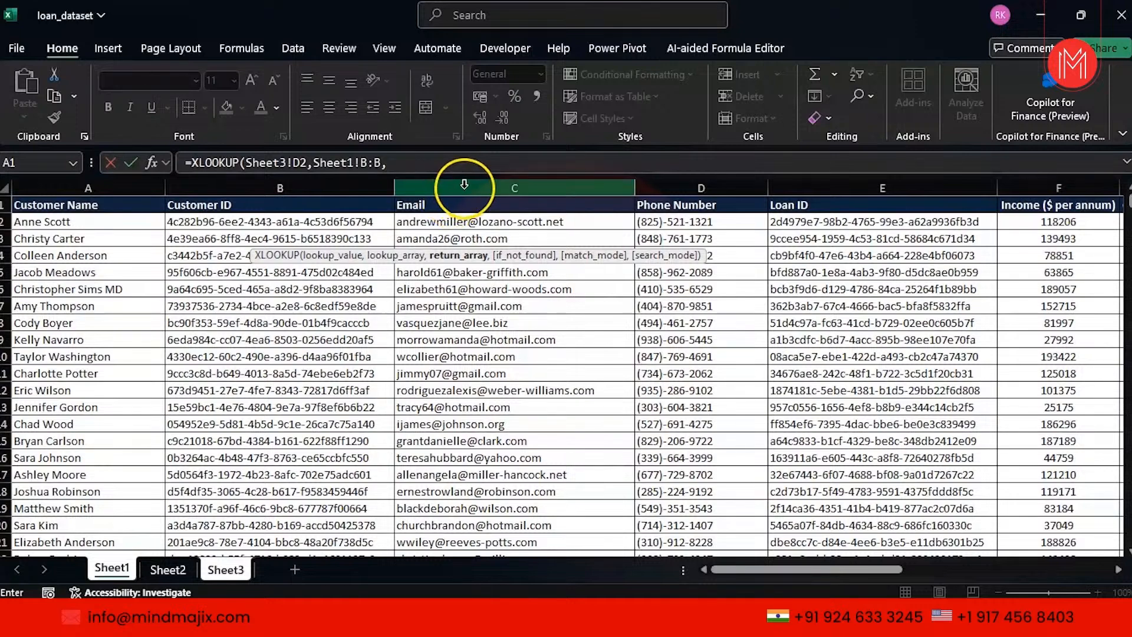
text(,)
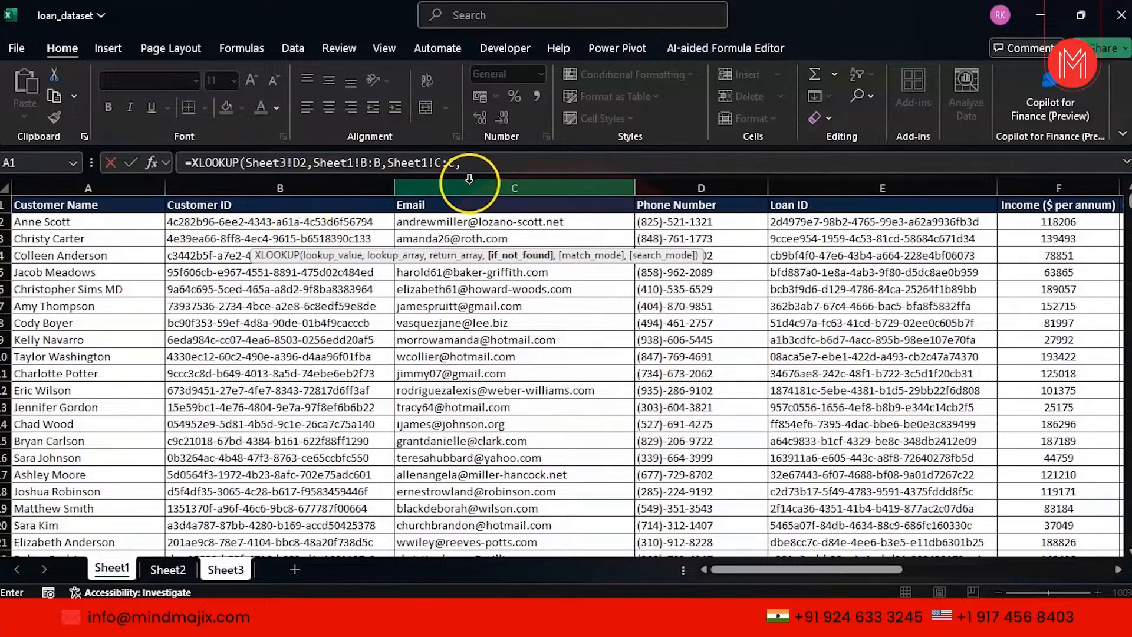
click(498, 165)
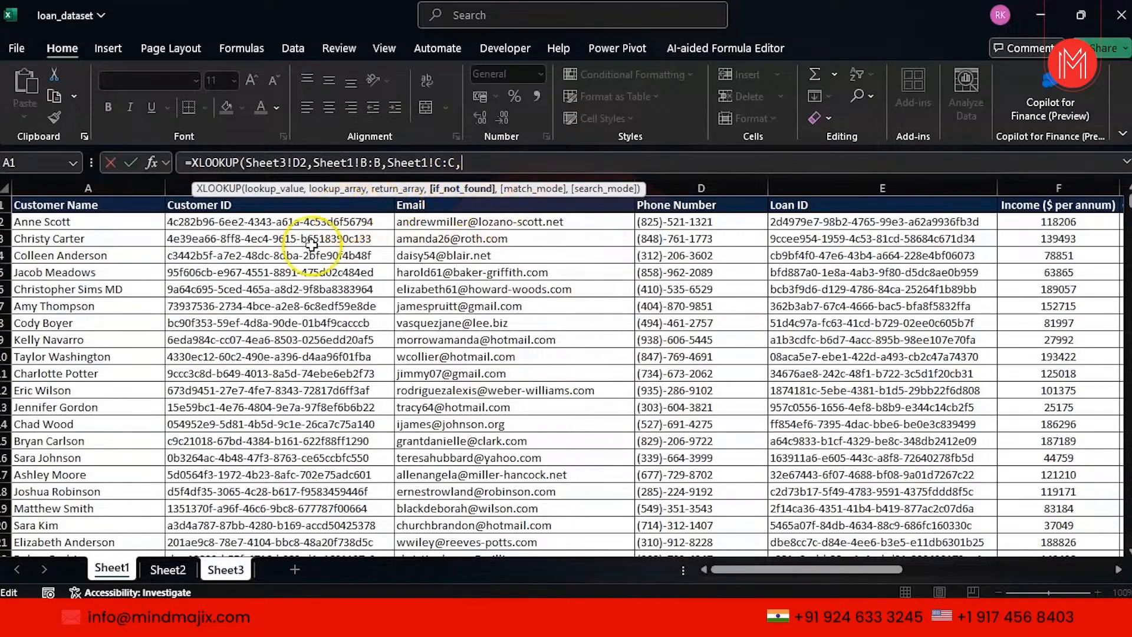
key(BackSpace)
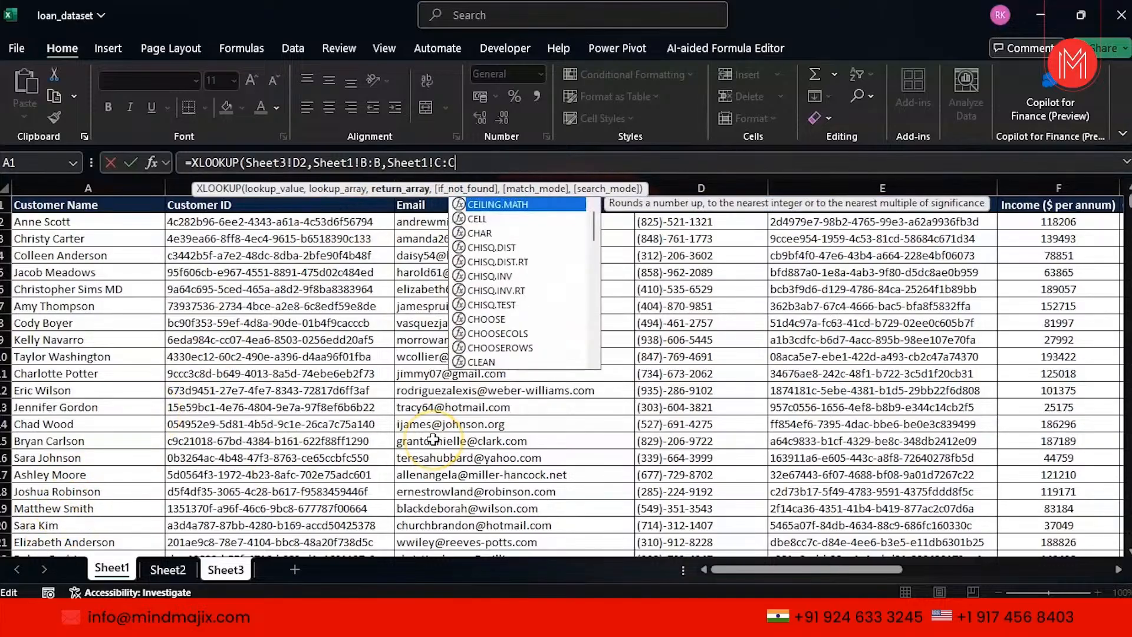
key(Return)
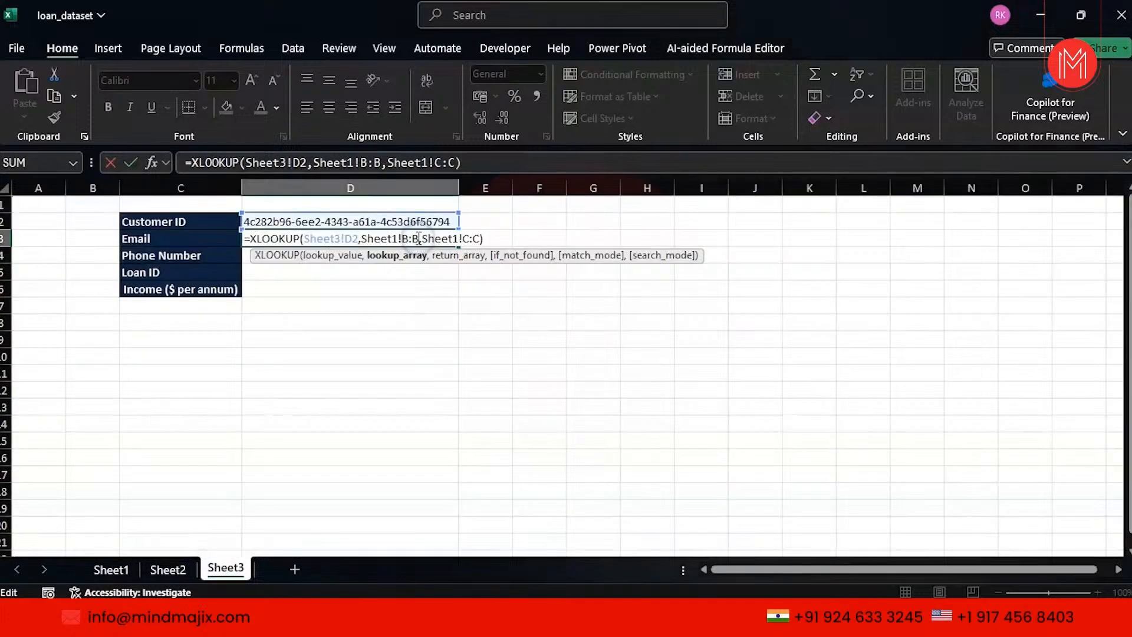
click(448, 318)
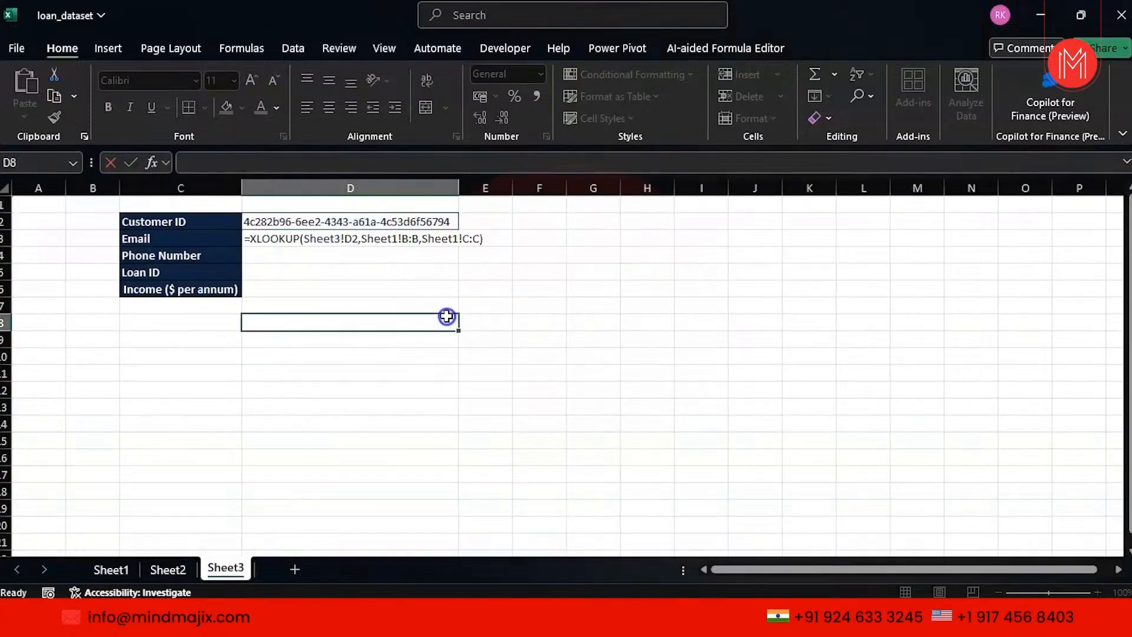
Enter =XLOOKUP(D2,Sheet1!B:B,Sheet1!D:D,0) in D4 to return the customer's phone number.
click(301, 258)
text(=)
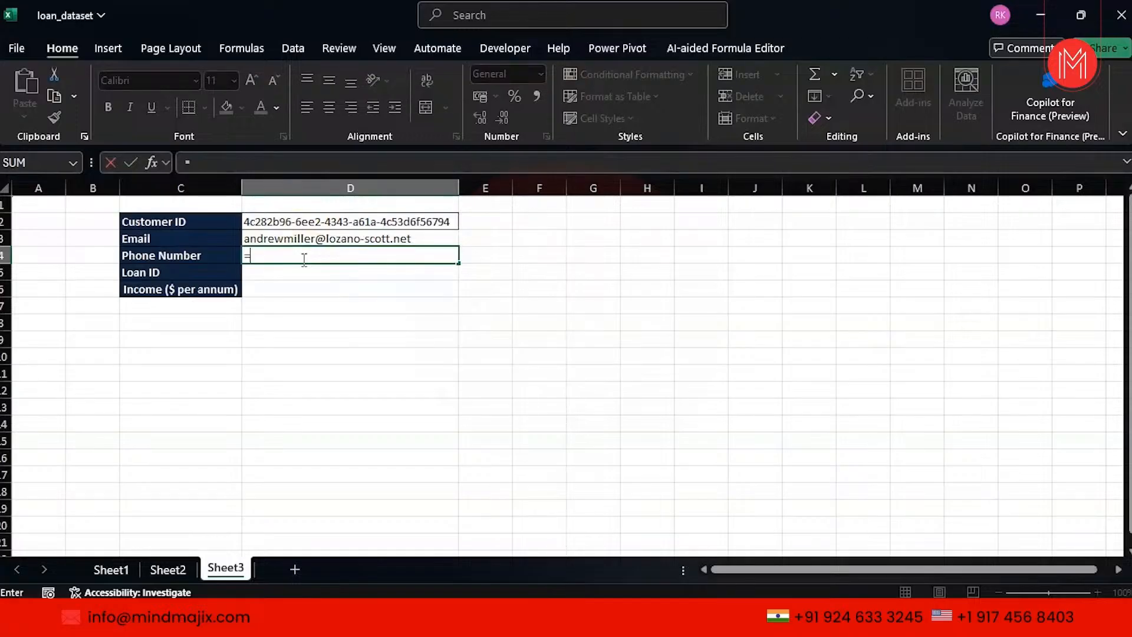
text(xl)
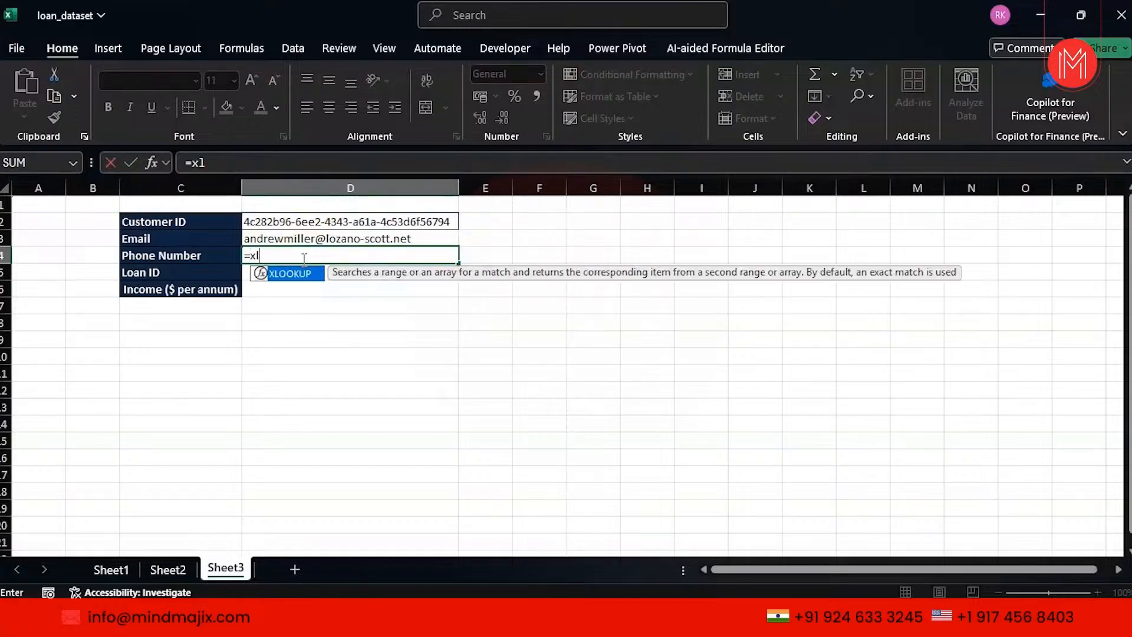
key(Tab)
click(314, 220)
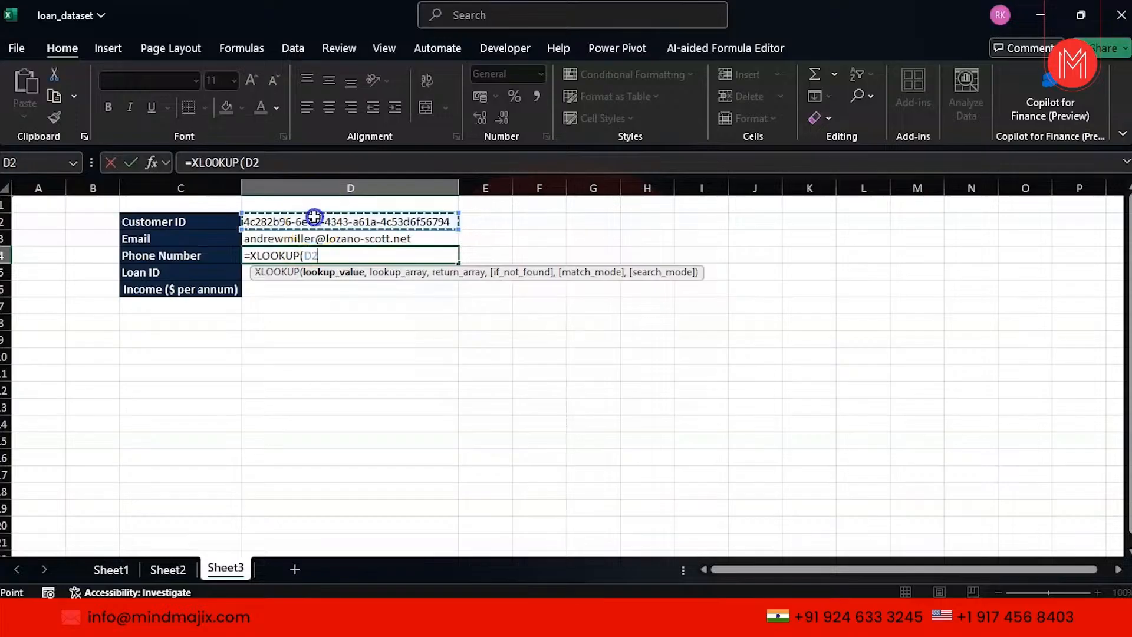
text(,)
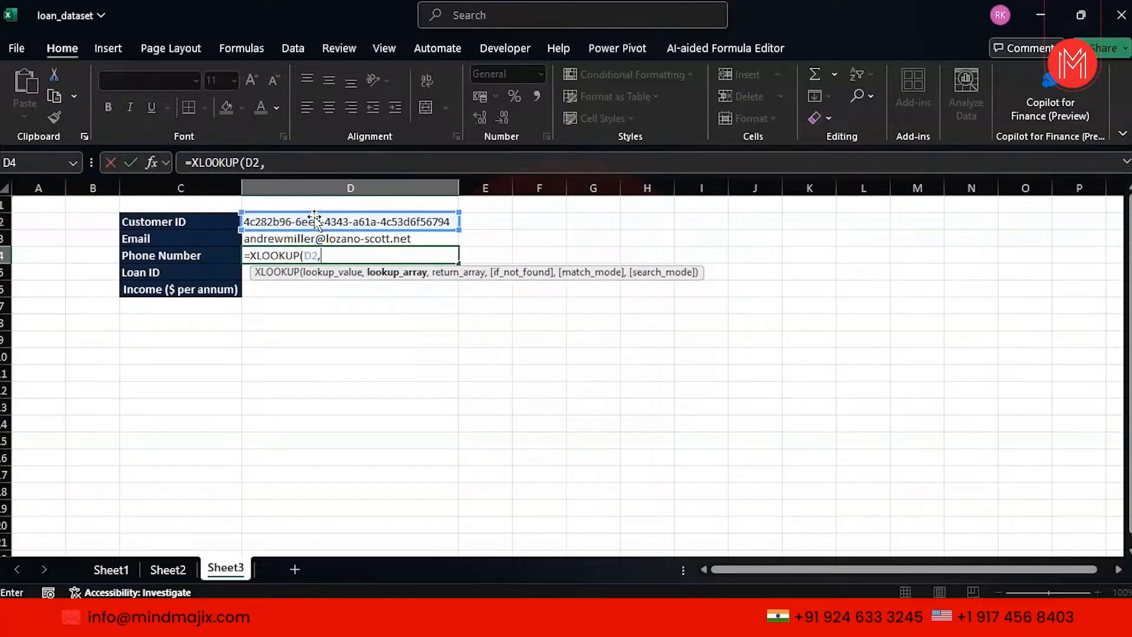
click(111, 568)
click(262, 184)
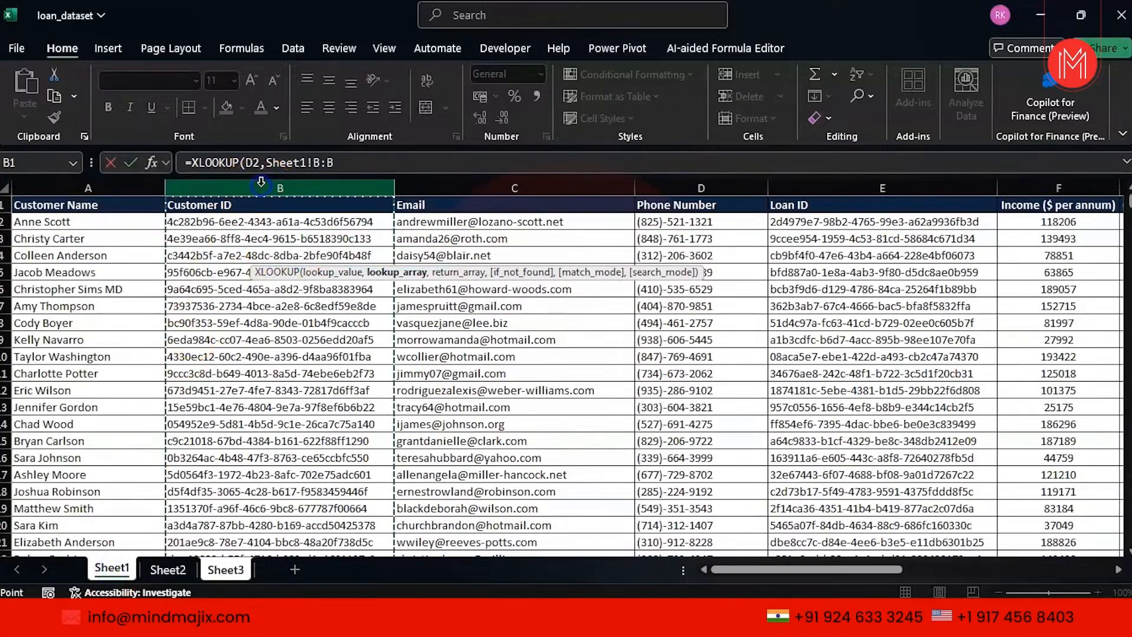
text(,)
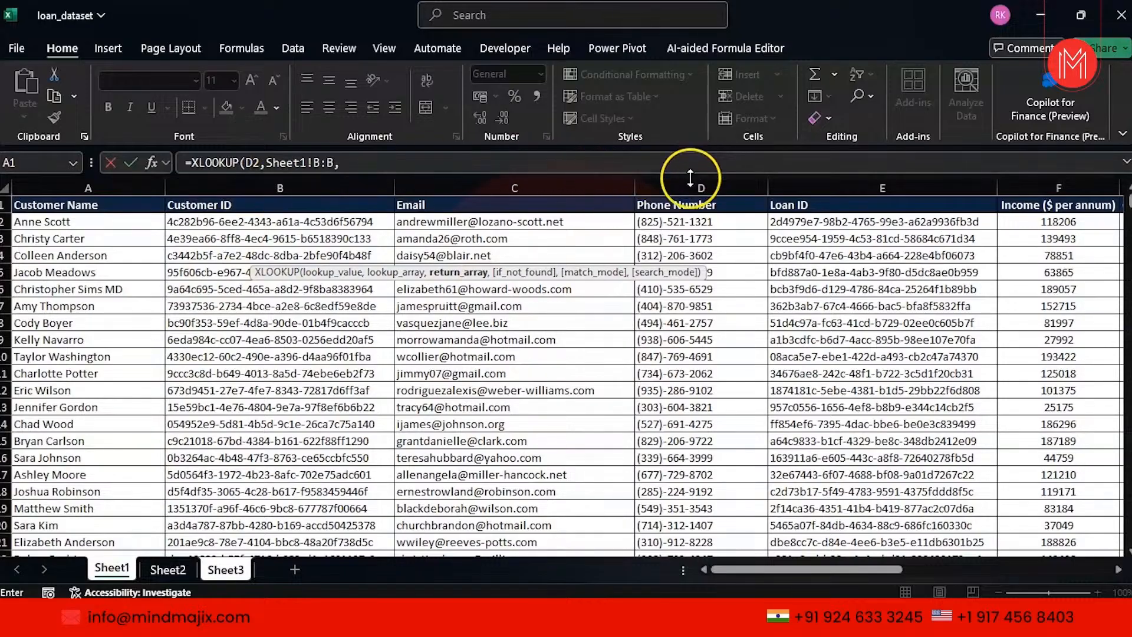
click(682, 180)
text(,)
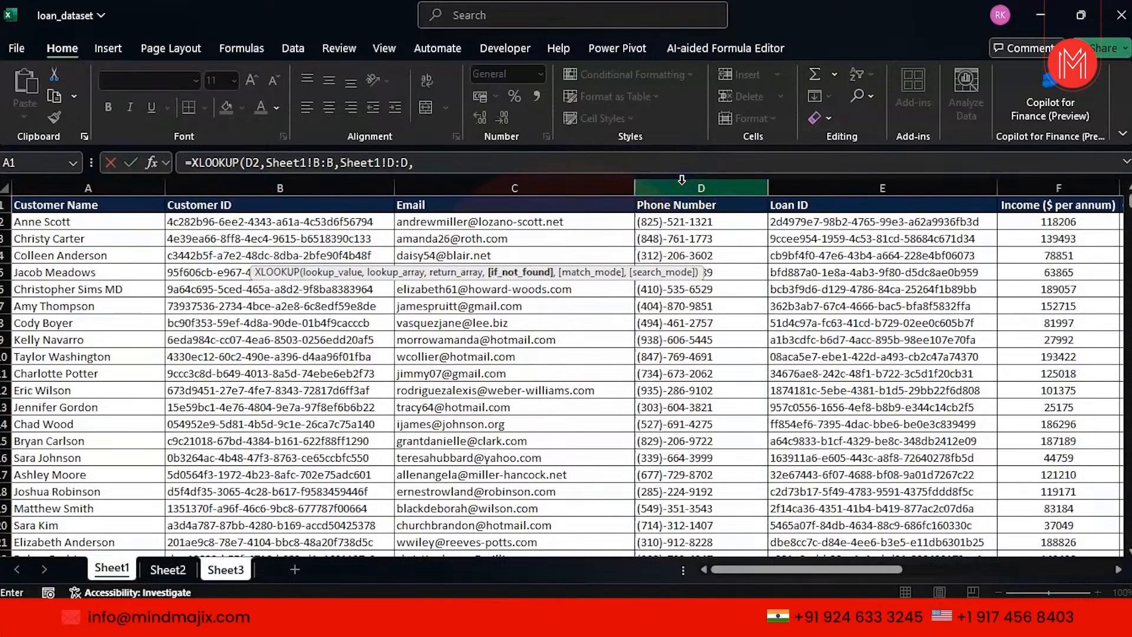
text(0)
text())
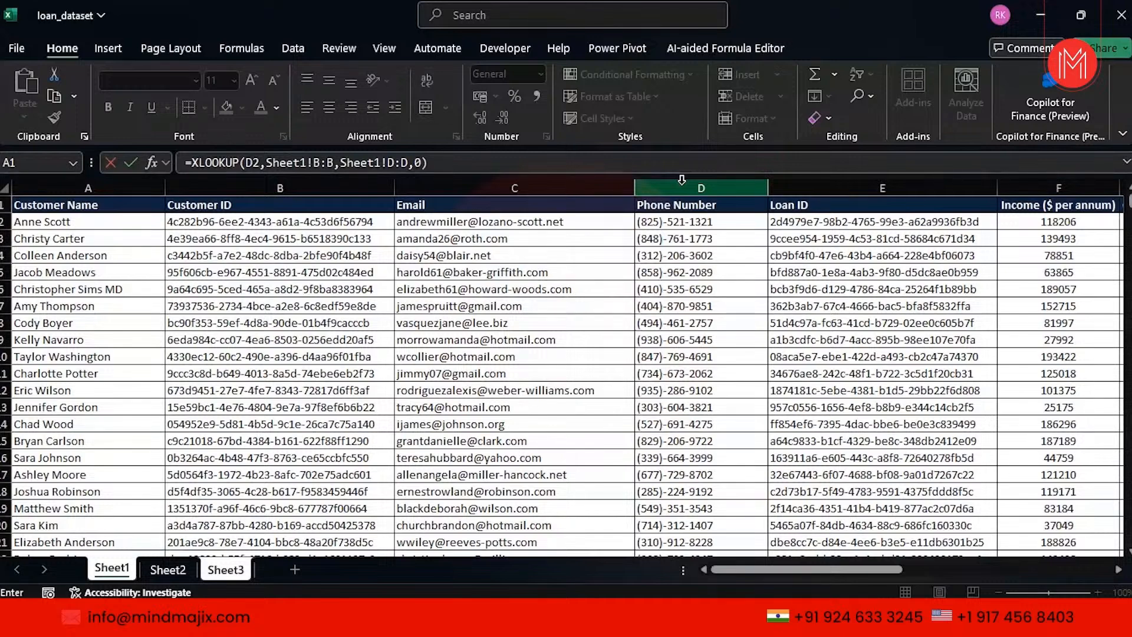
key(Return)
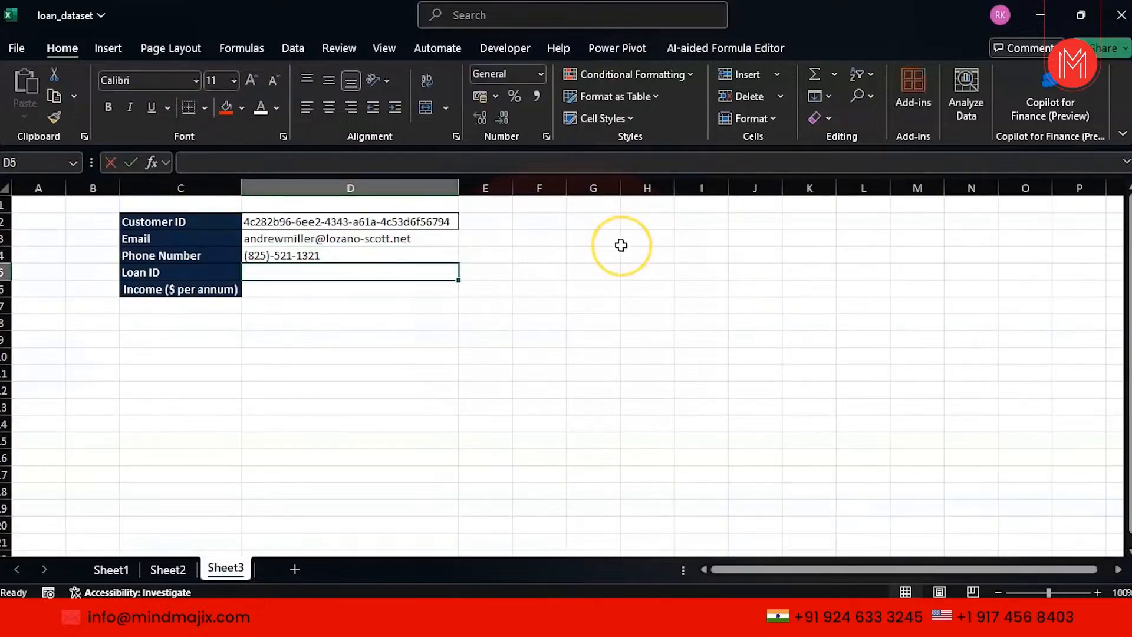
Start an XLOOKUP in D5 using the Customer ID in D2 as lookup value.
text(=)
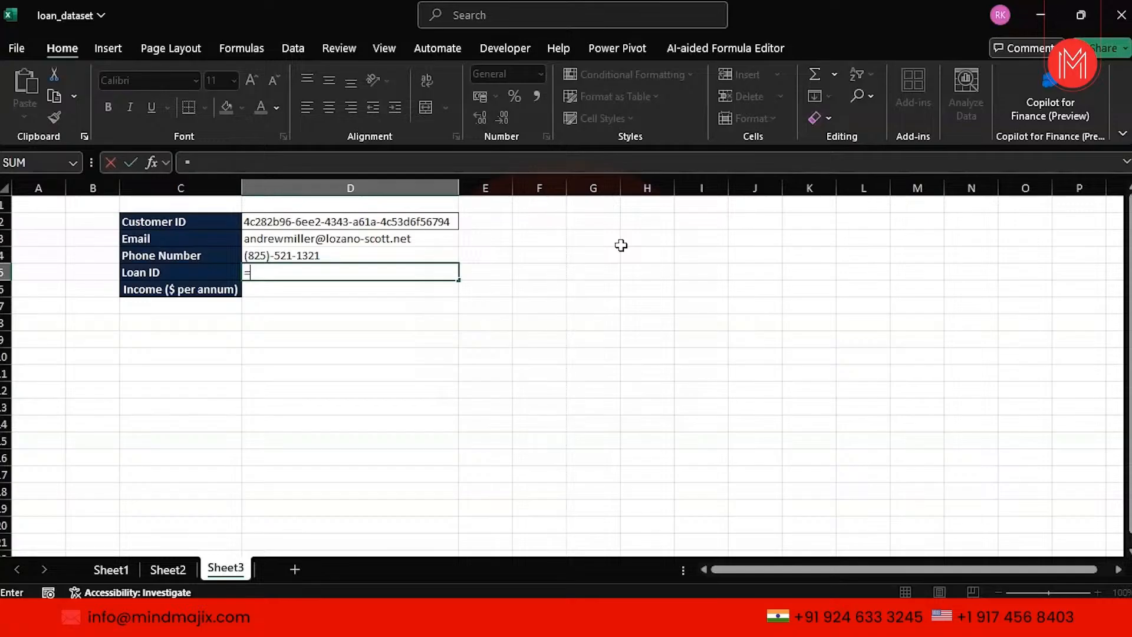
text(L)
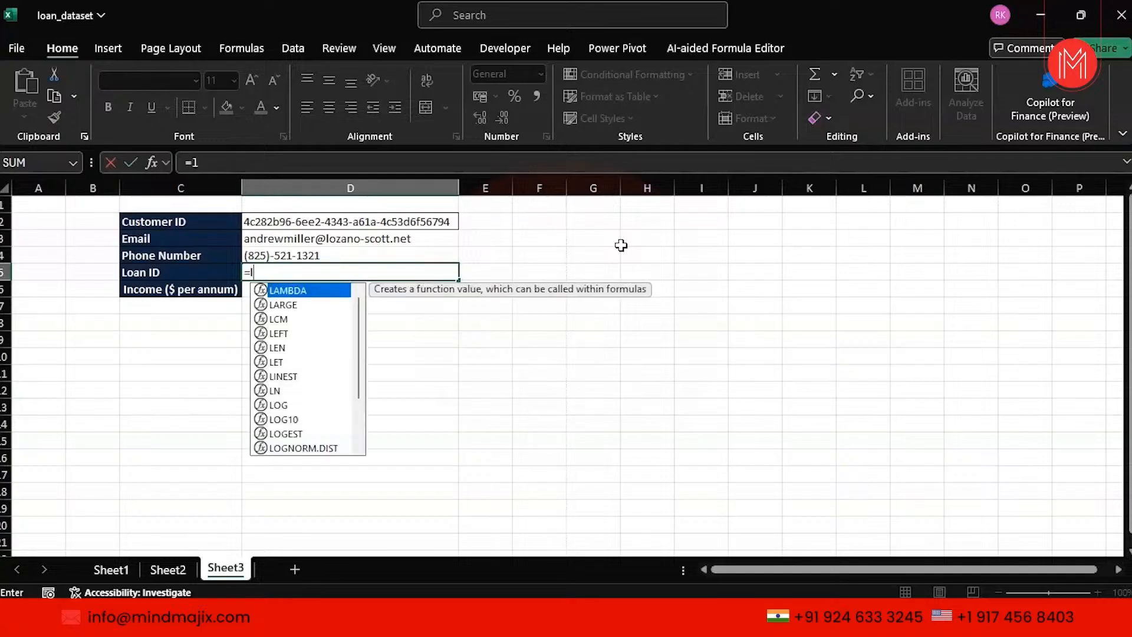
key(BackSpace)
text(xloo)
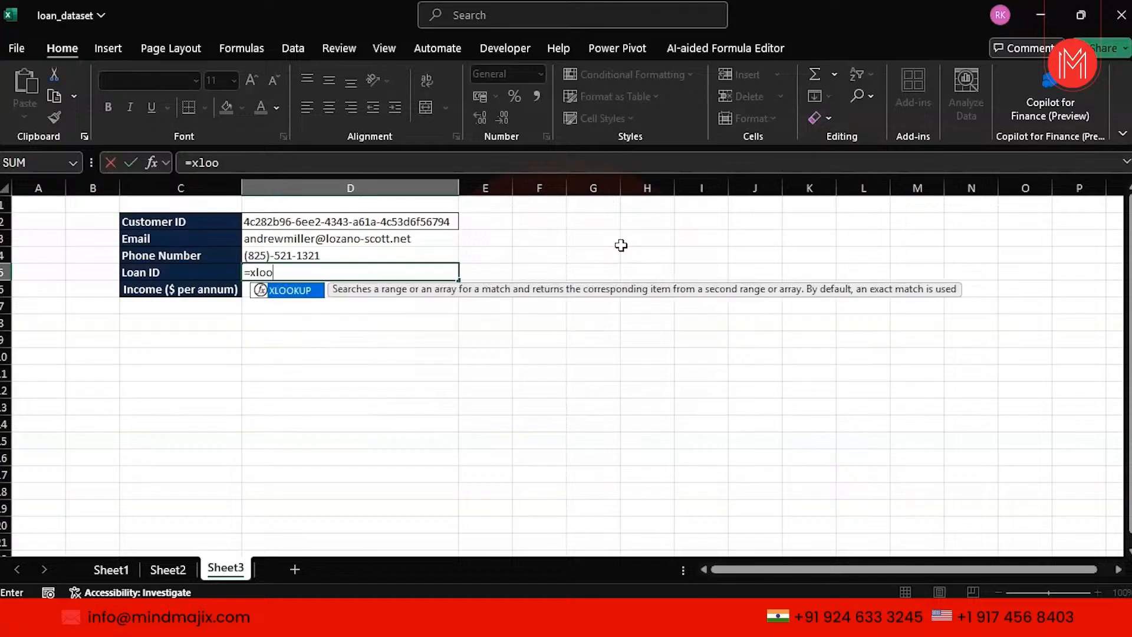
key(Tab)
click(414, 227)
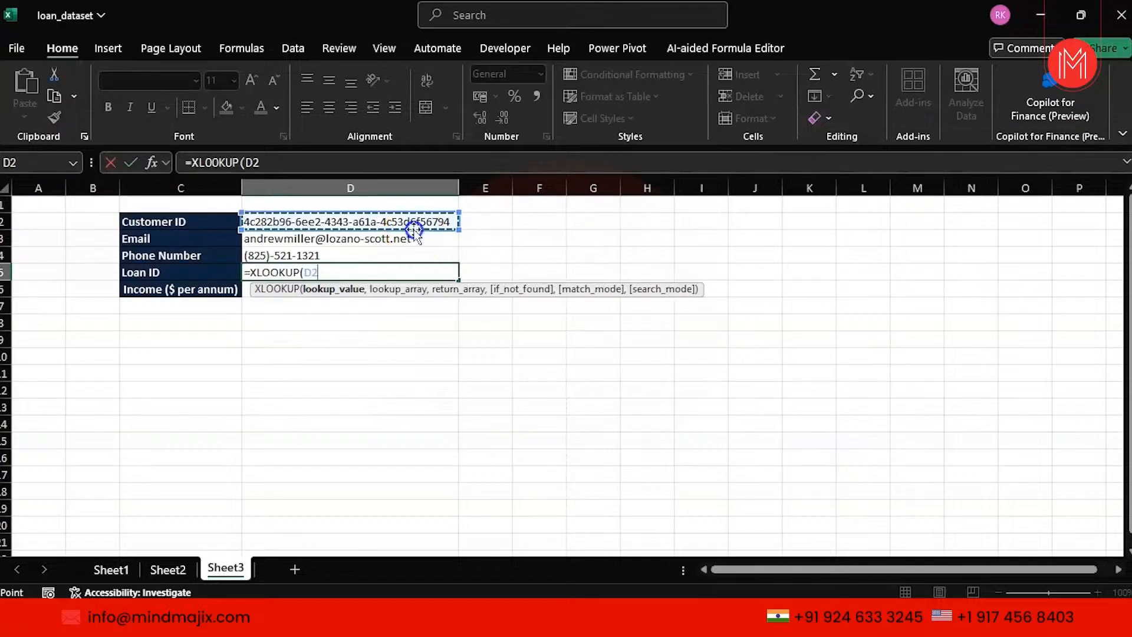
text(,)
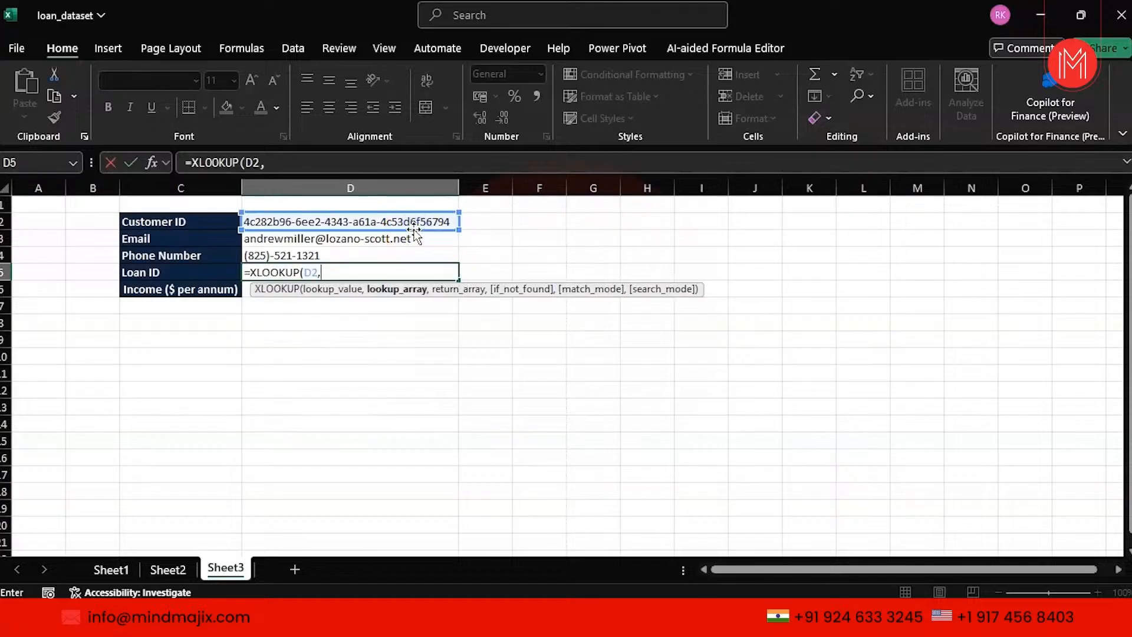
Add Sheet1!B:B, Sheet1!E:E, 0 and Sheet1!B1 as further XLOOKUP arguments.
click(110, 569)
click(289, 182)
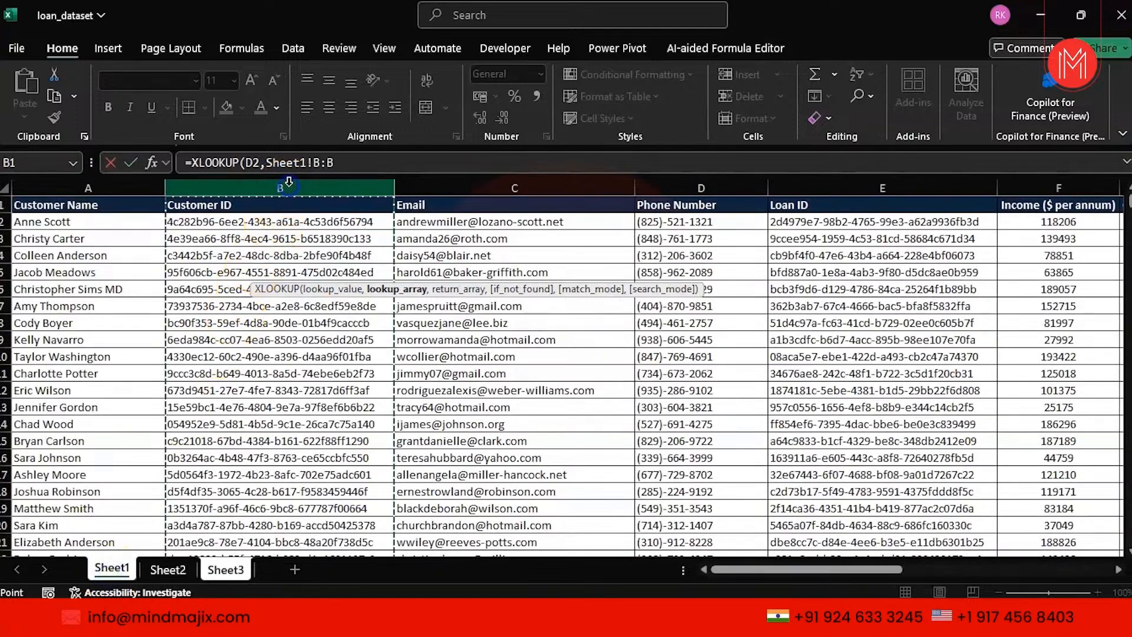
text(,)
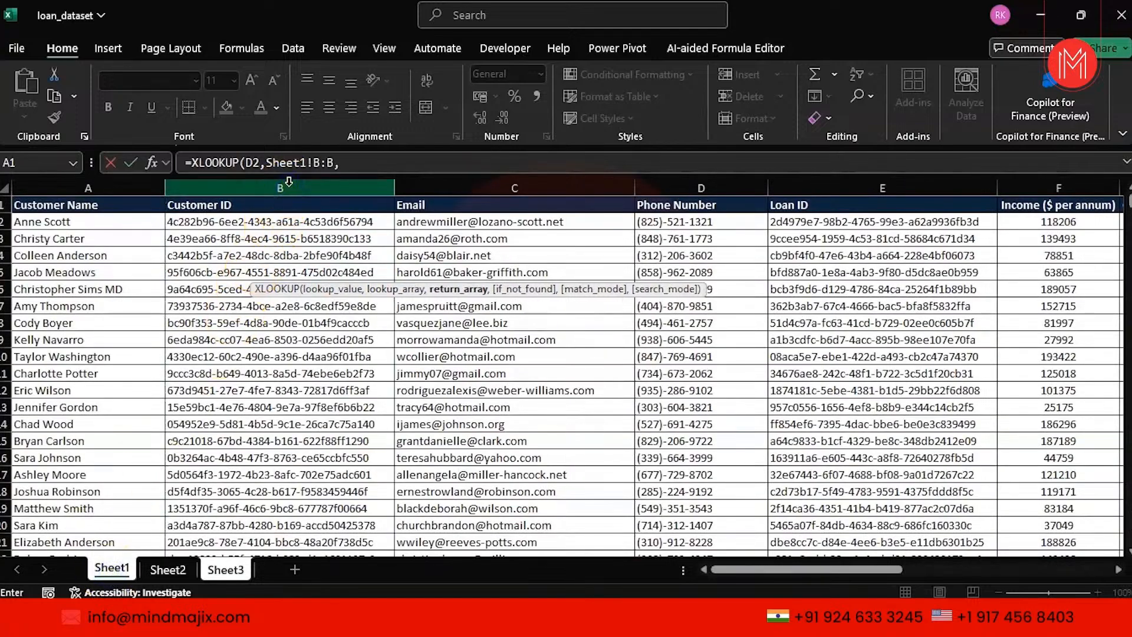
click(829, 182)
text(,)
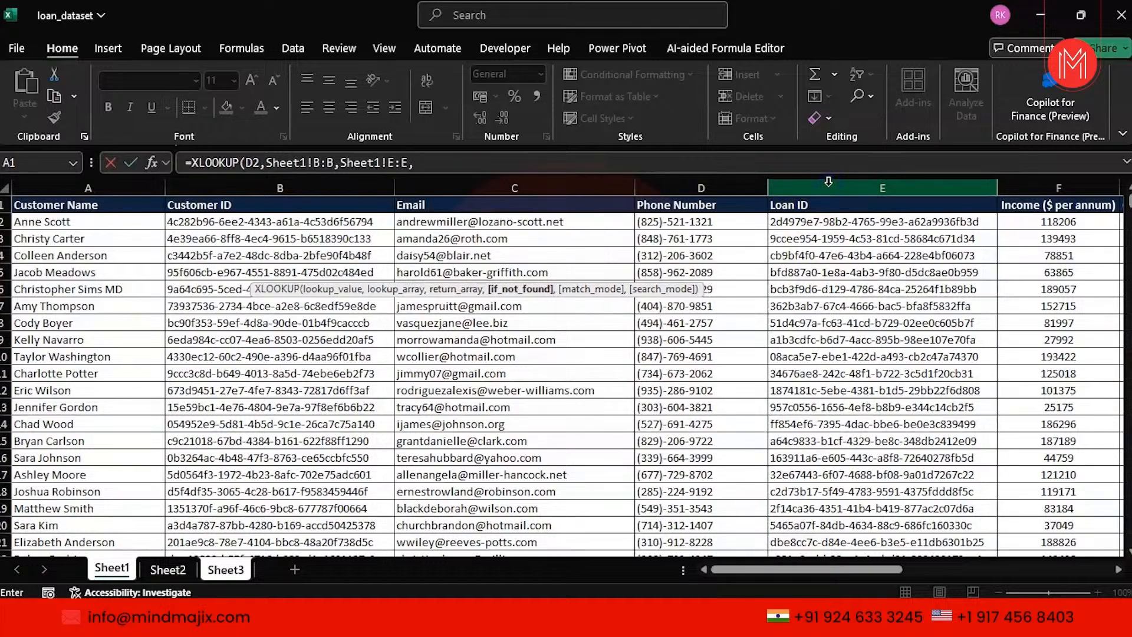
text(o)
key(BackSpace)
text(0,)
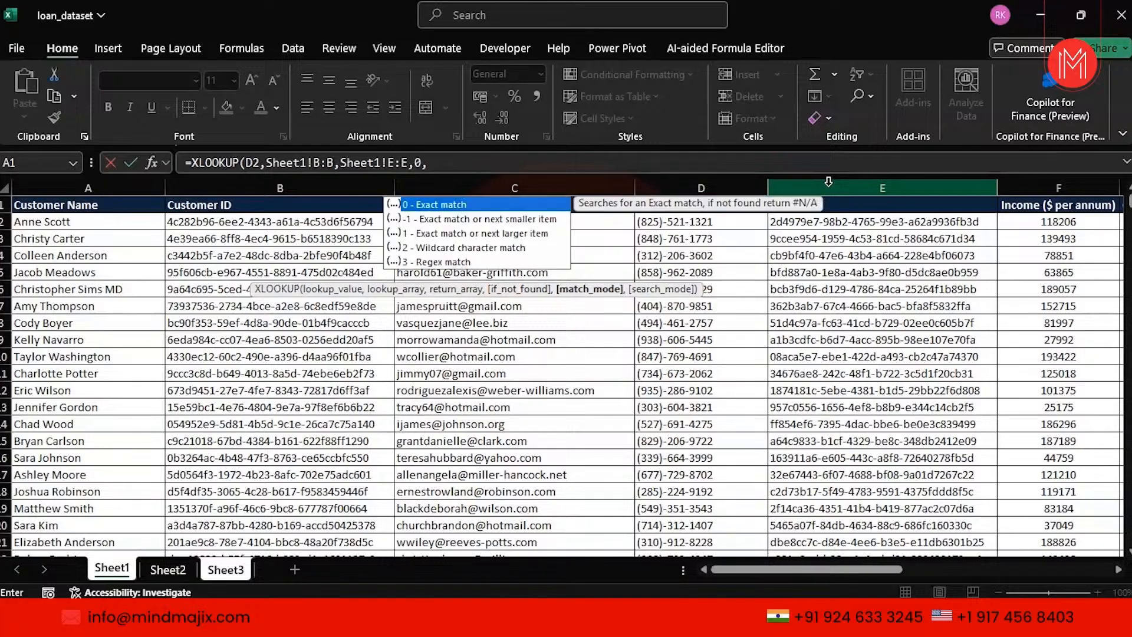
key(Right)
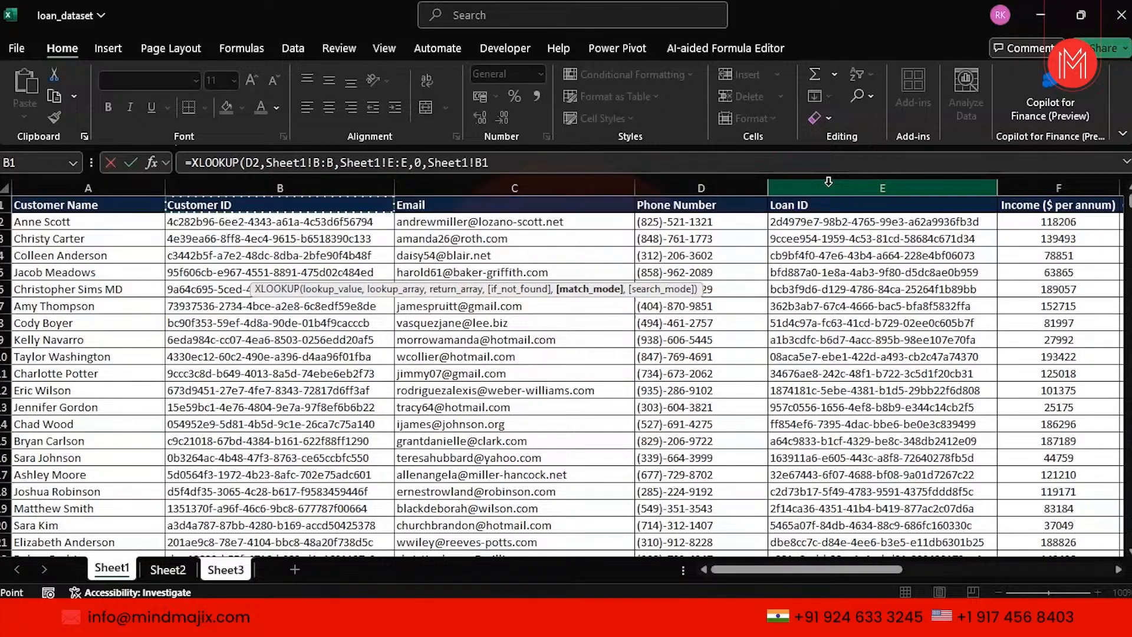
click(517, 161)
text(,)
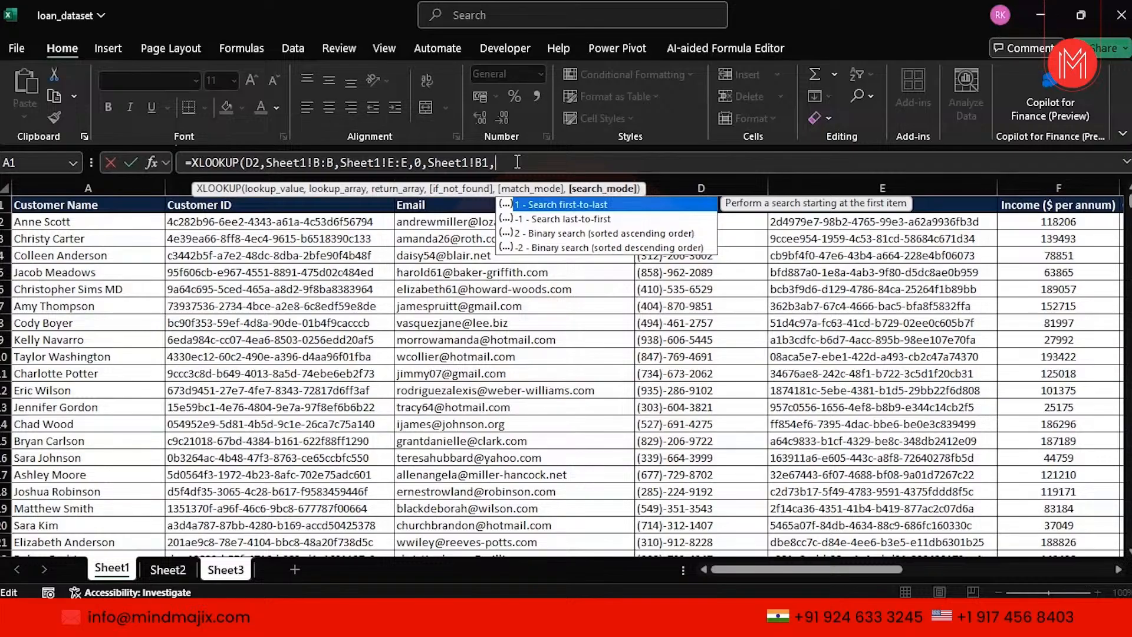
Close and commit =XLOOKUP(D2,Sheet1!B:B,Sheet1!E:E,0,Sheet1!B1) in D5, which shows #VALUE!
key(Down)
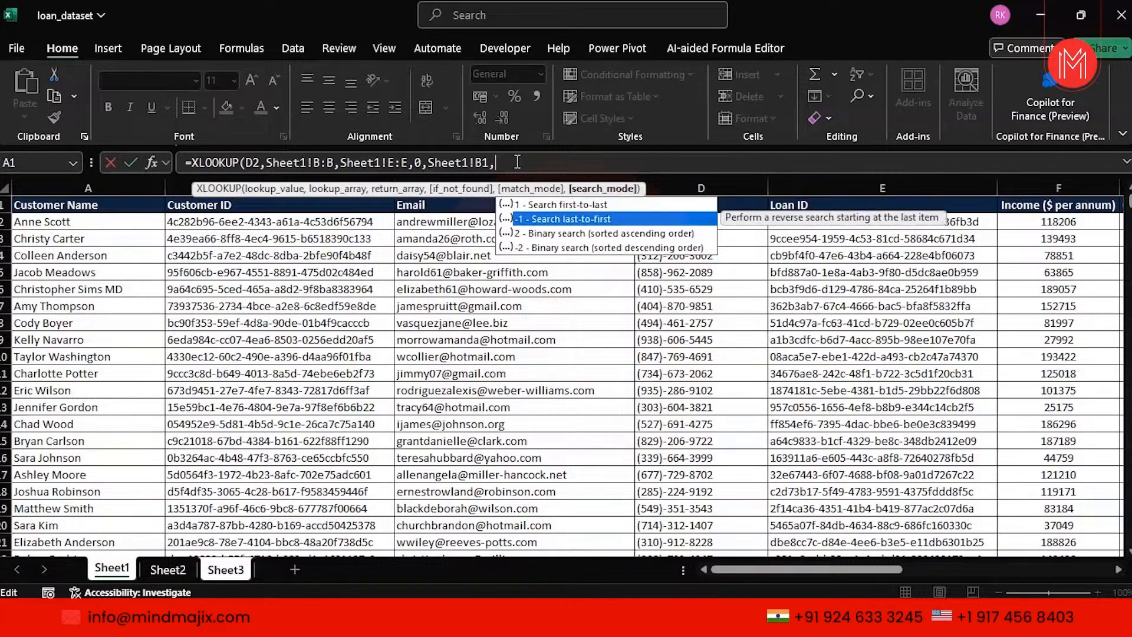
key(Down)
key(Down)
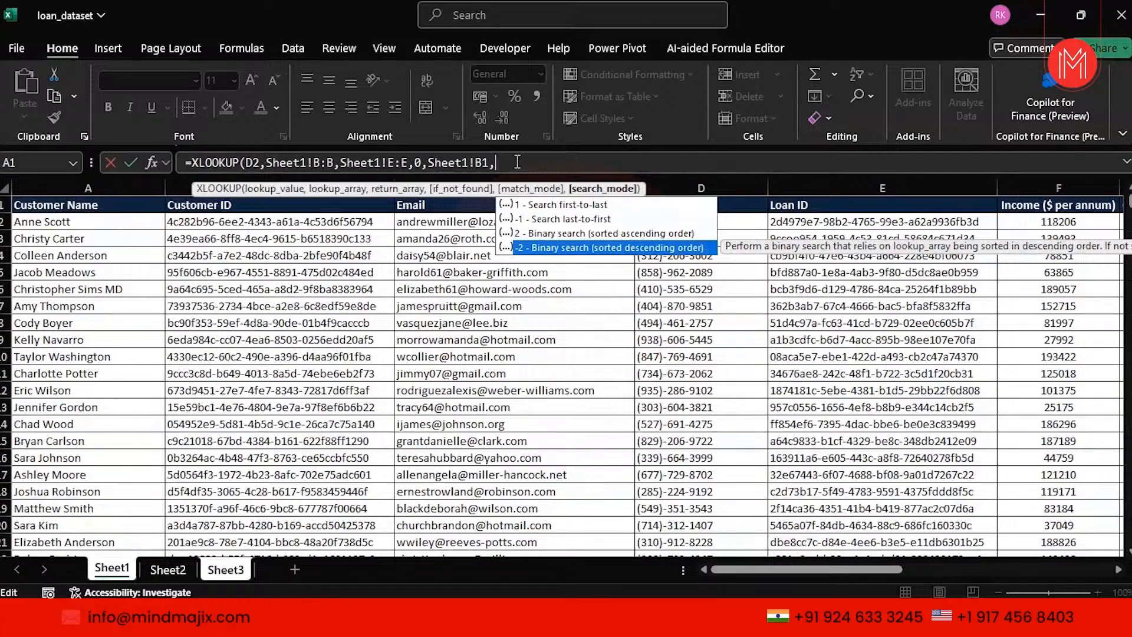
key(BackSpace)
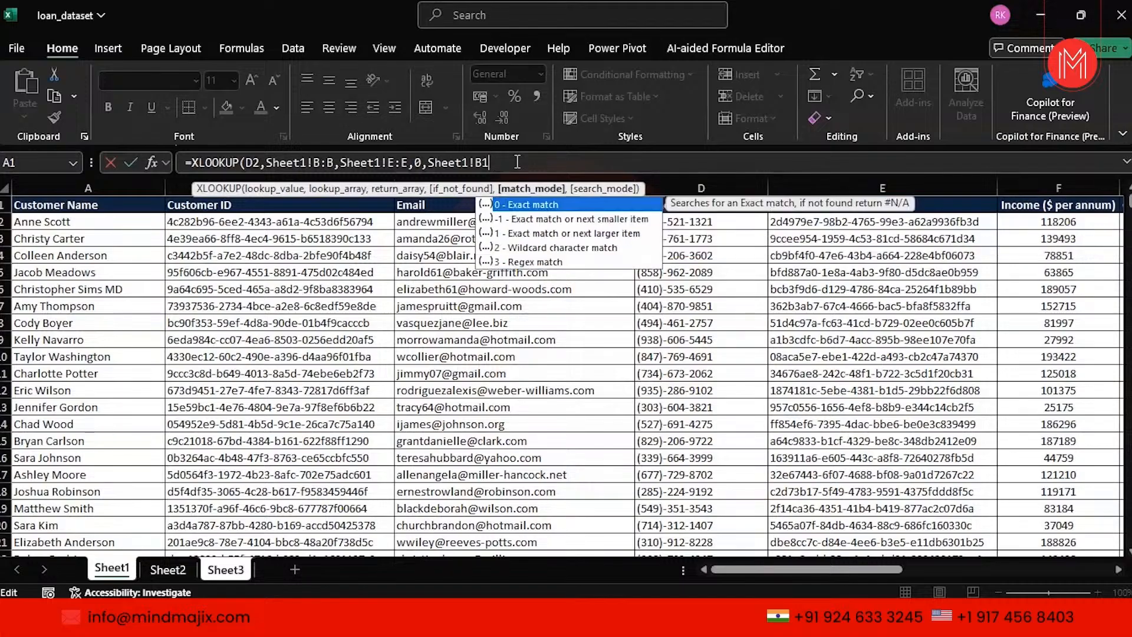
text())
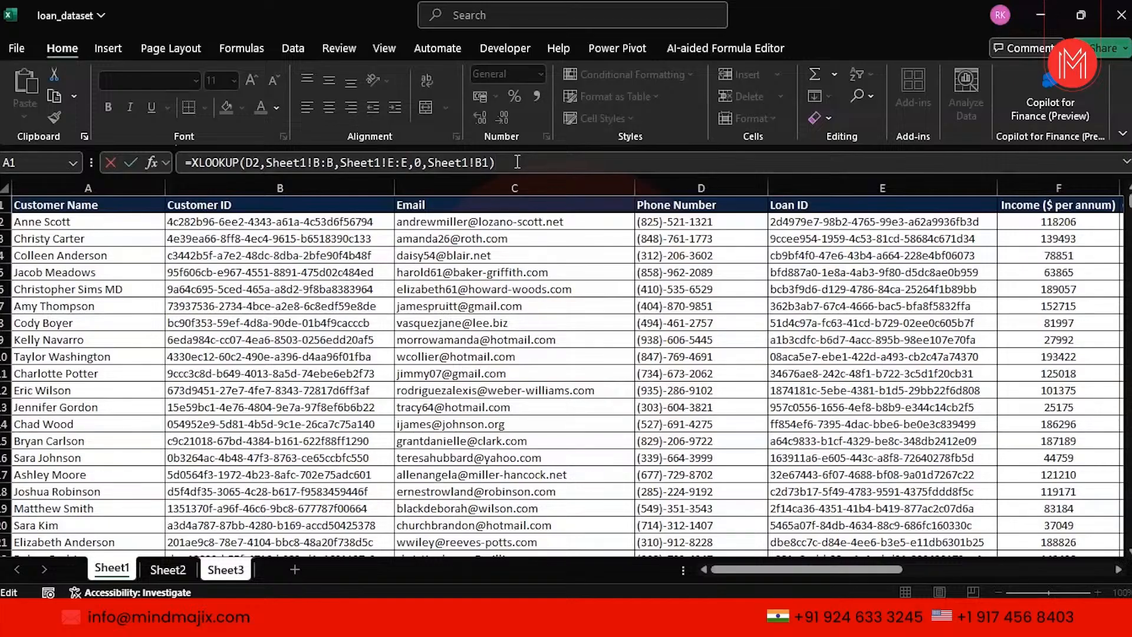
key(Return)
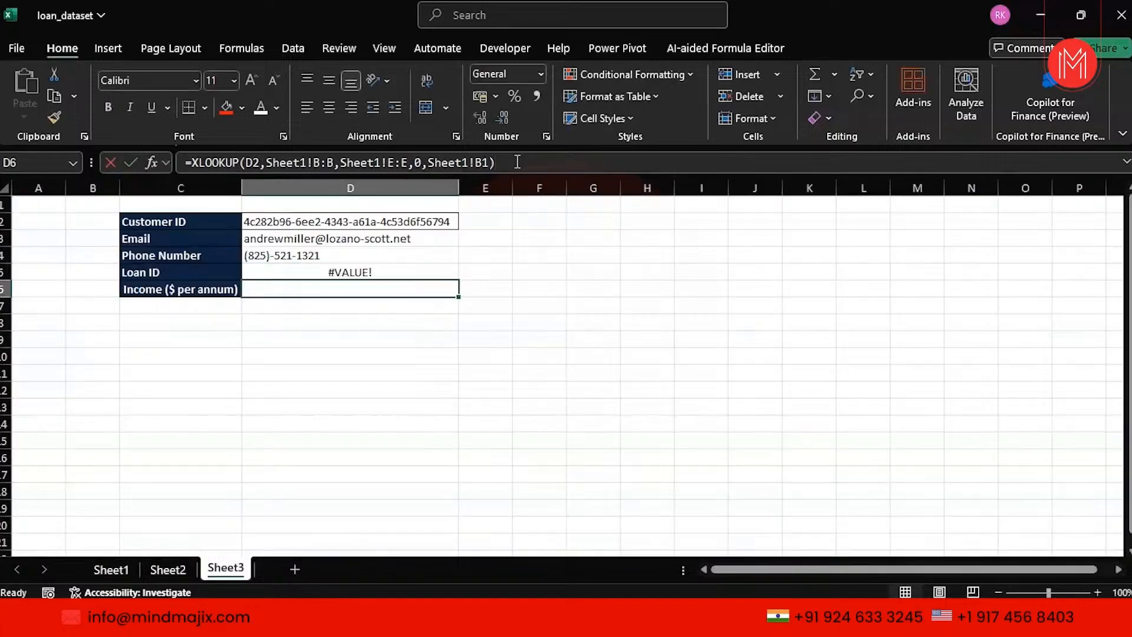
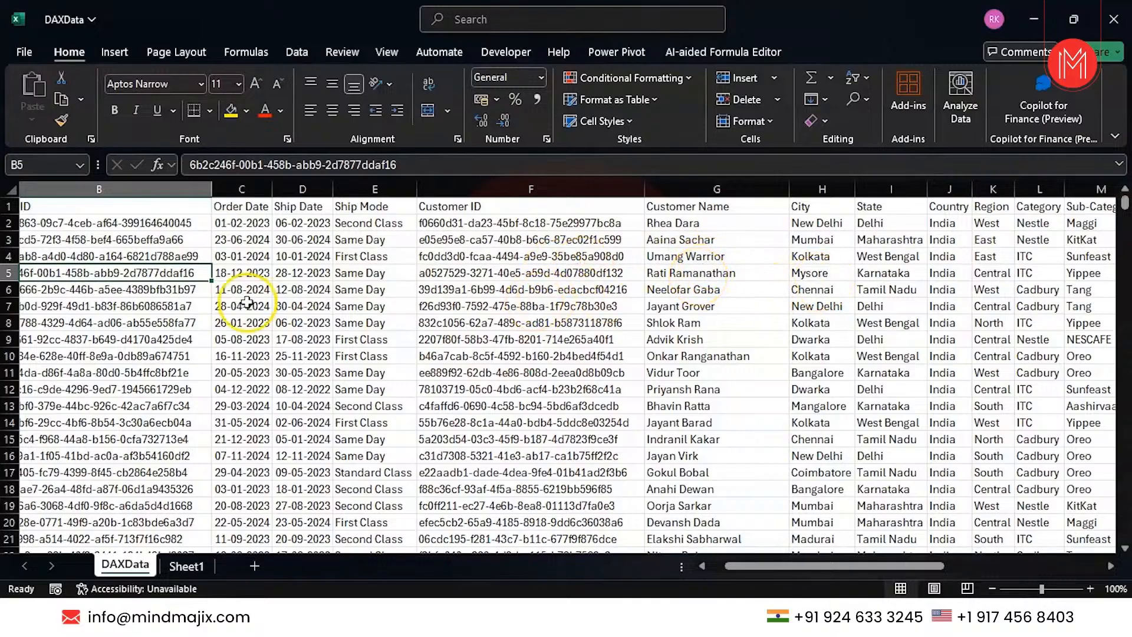
Scroll the DAXData sheet left so the Row ID and Order ID columns are fully visible.
scroll(252, 294, left, 2)
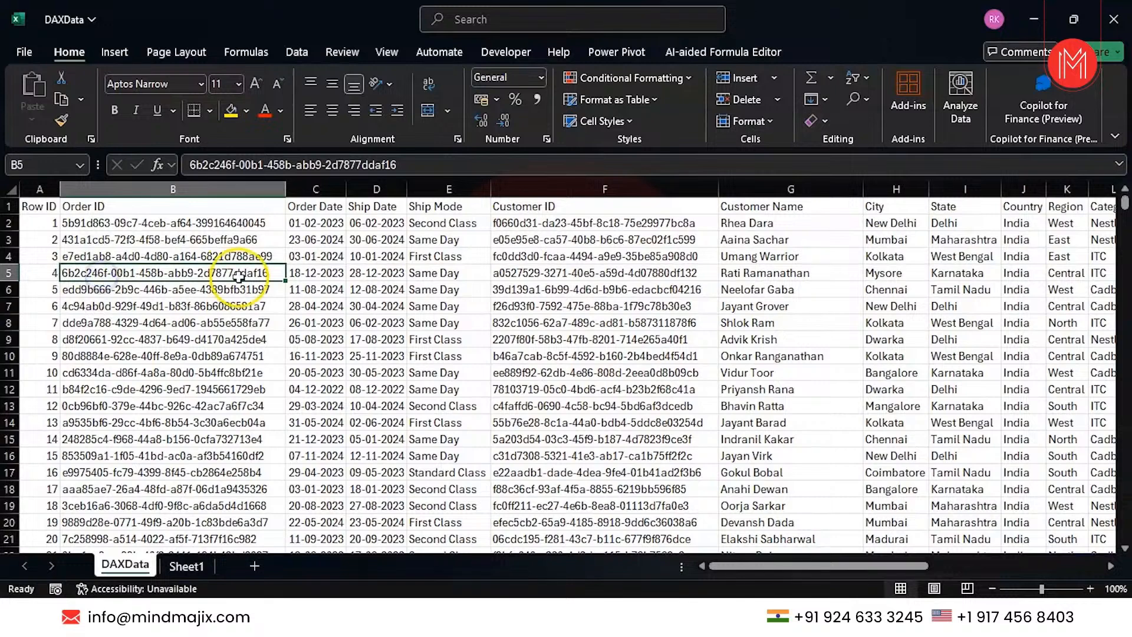
key(Right)
key(Right)
key(Right)
key(Right)
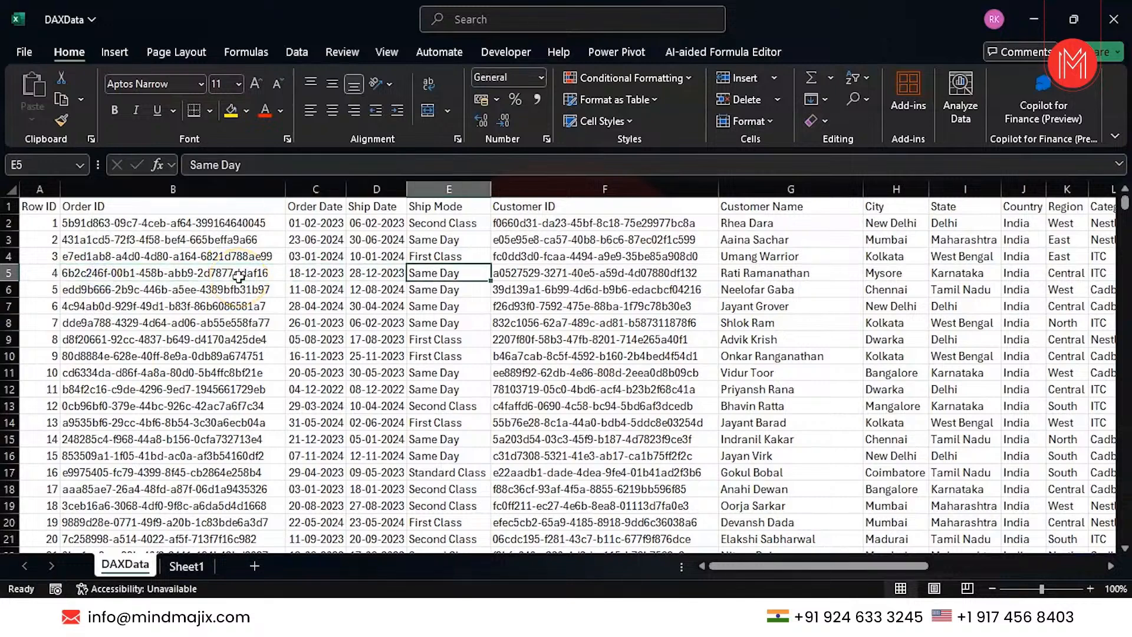
key(Right)
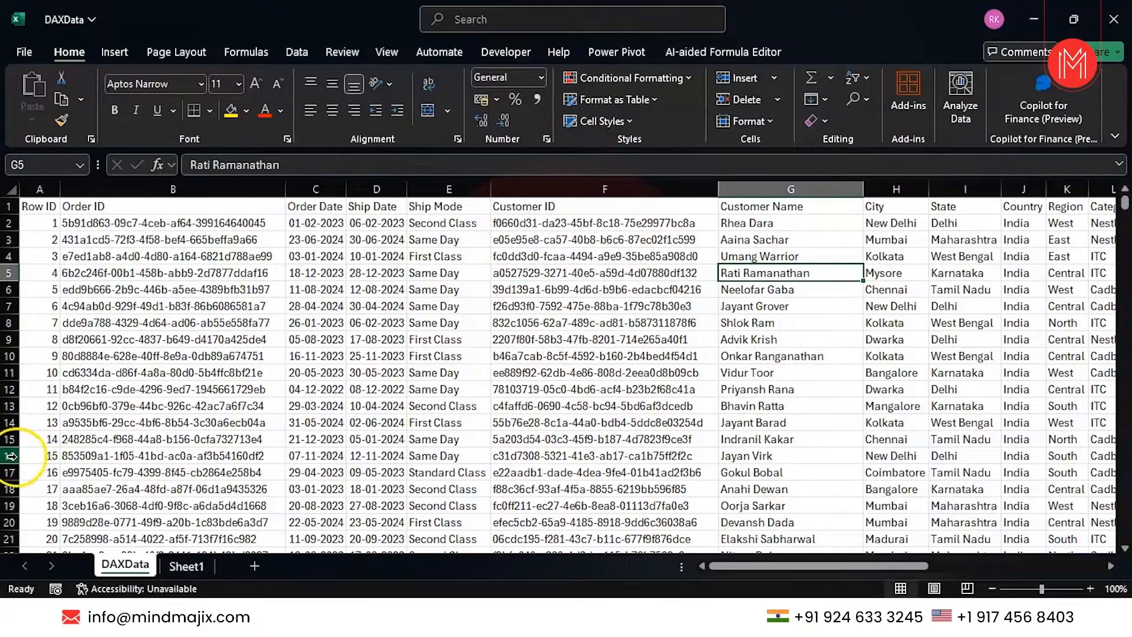
scroll(225, 369, down, 20)
scroll(225, 370, down, 20)
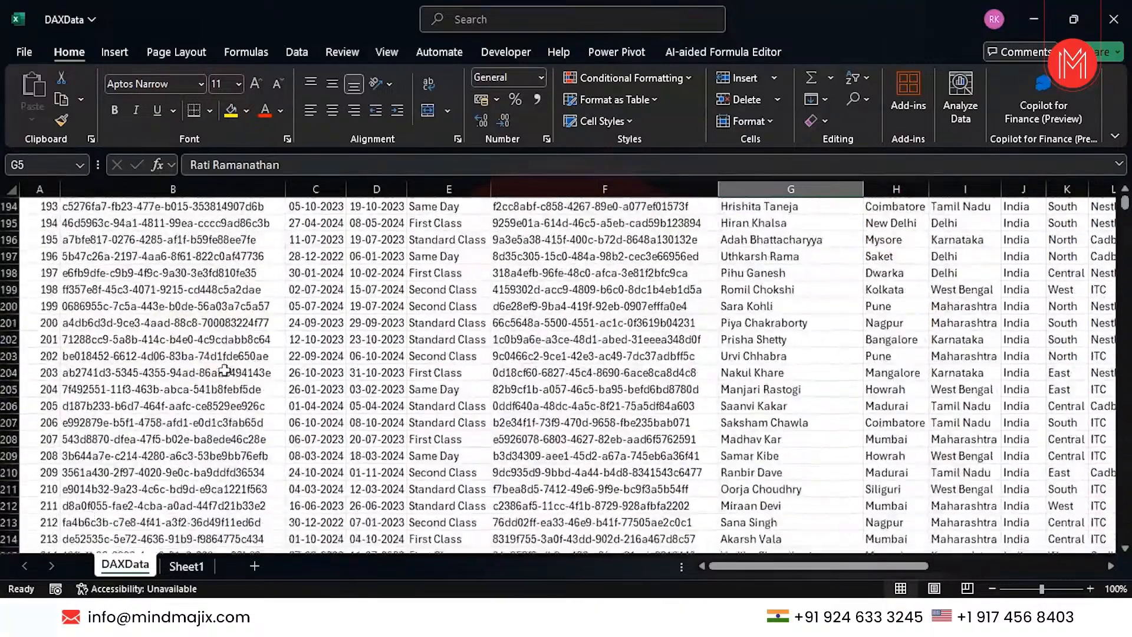
scroll(225, 370, down, 20)
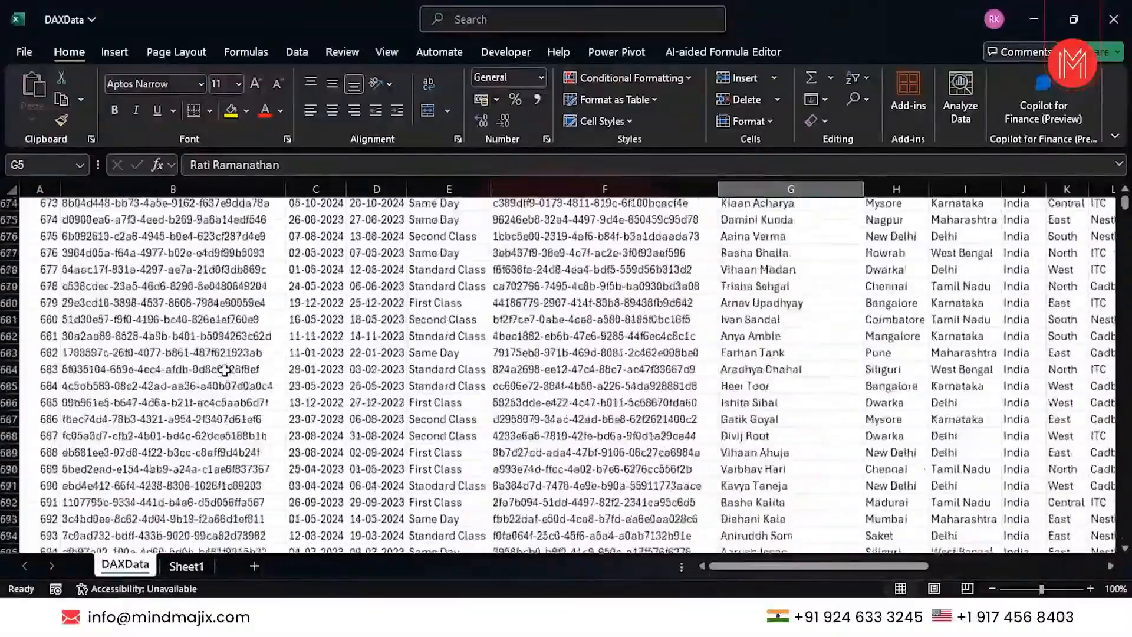
click(118, 381)
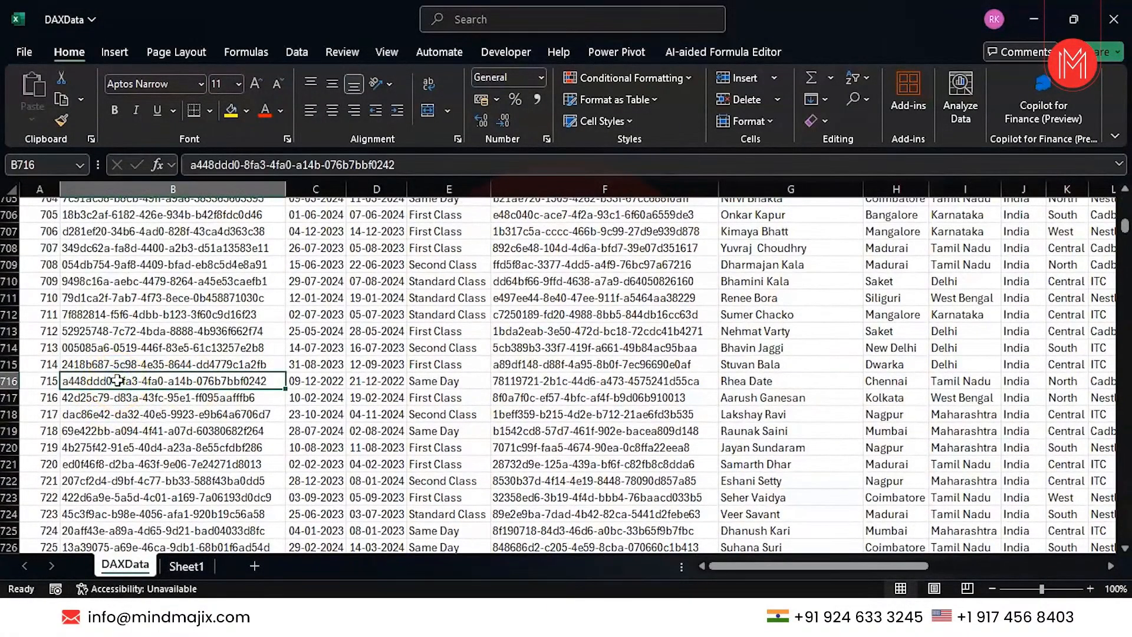
scroll(118, 381, up, 20)
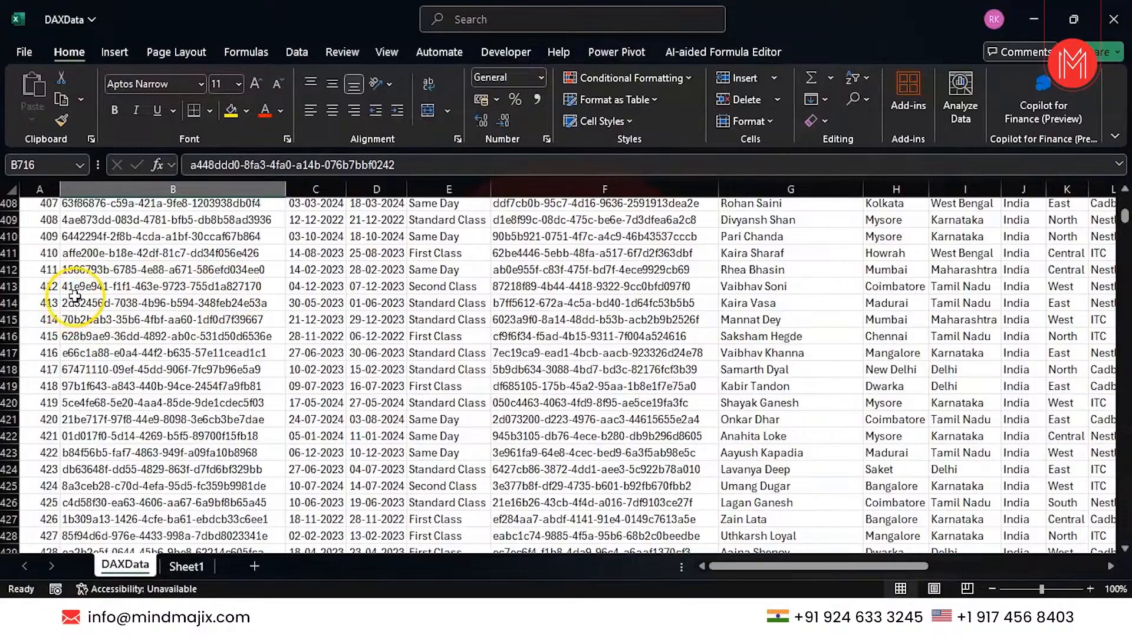
click(87, 285)
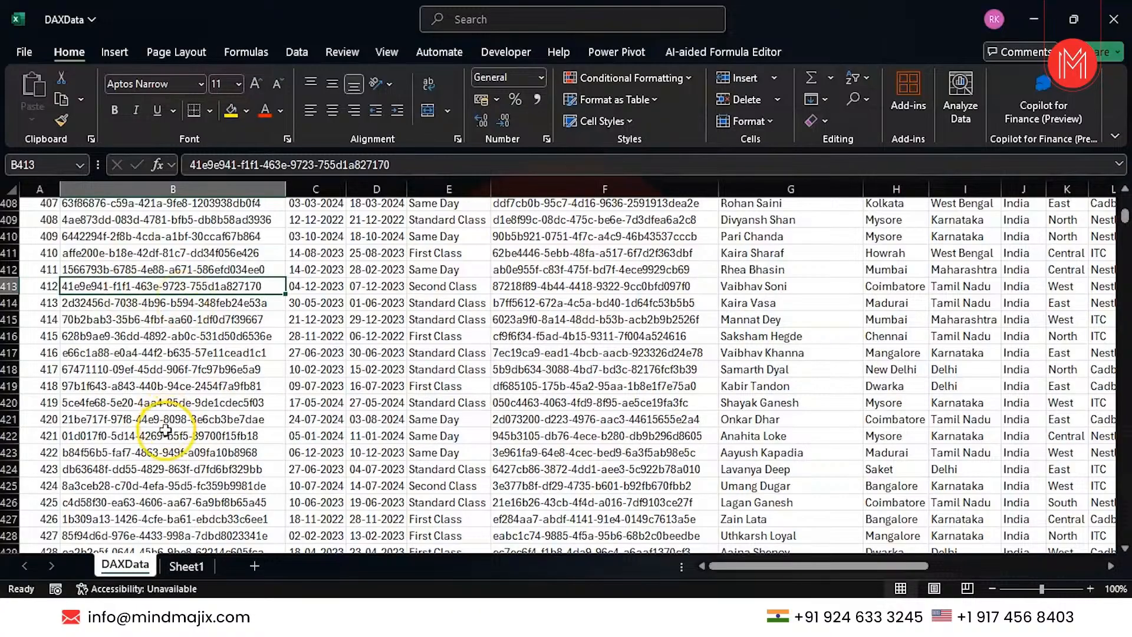
scroll(166, 430, up, 20)
scroll(166, 431, up, 20)
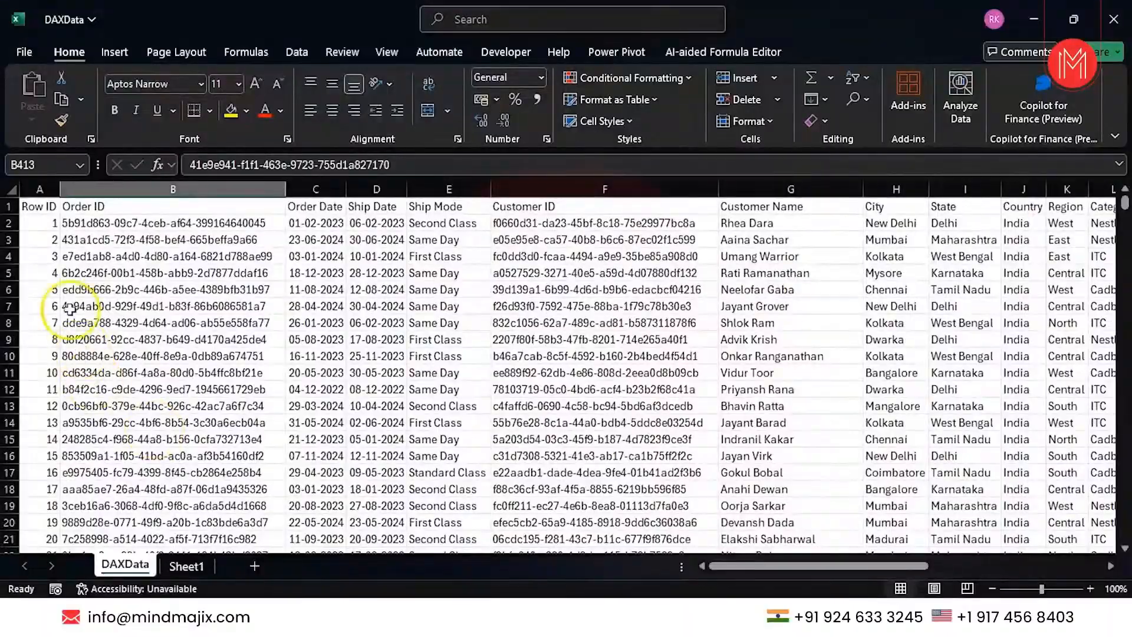
click(74, 240)
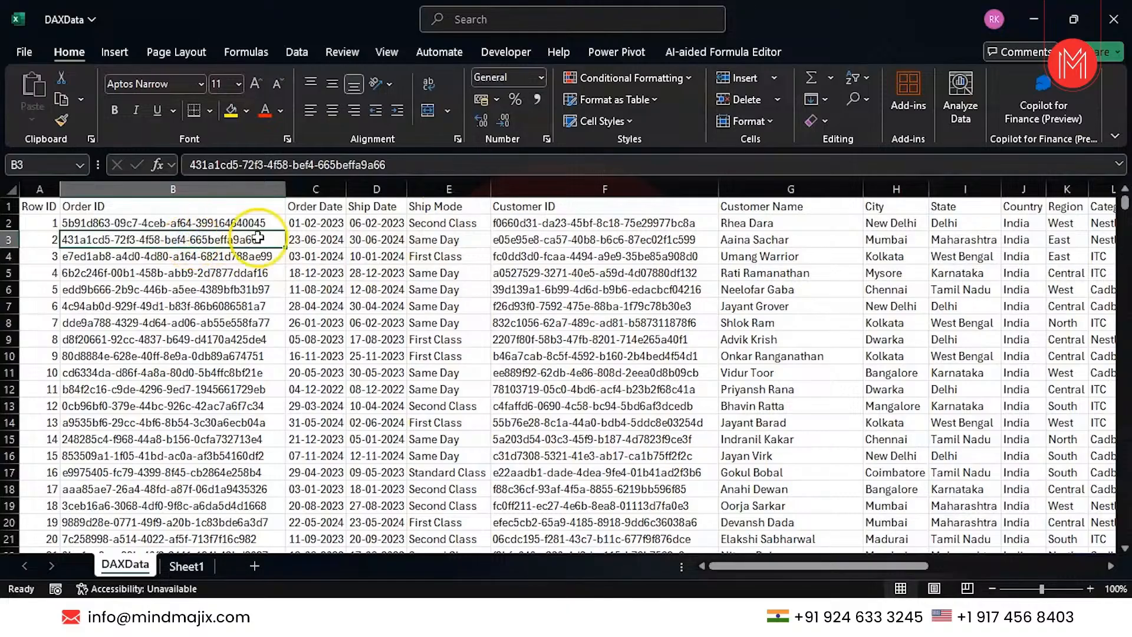
key(Right)
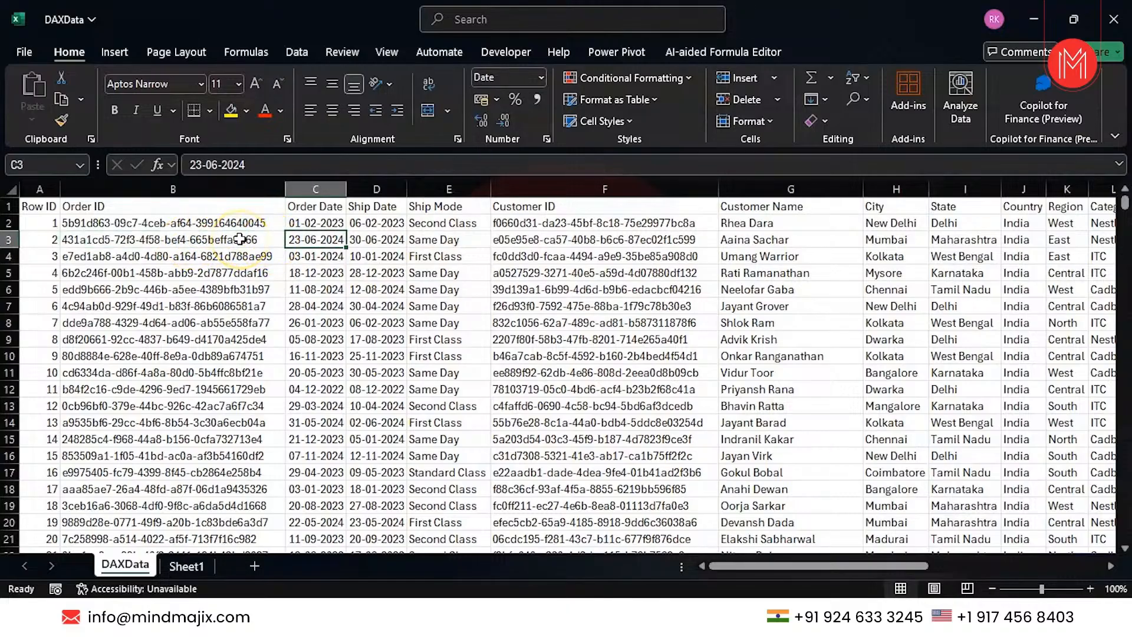
key(Right)
key(Right)
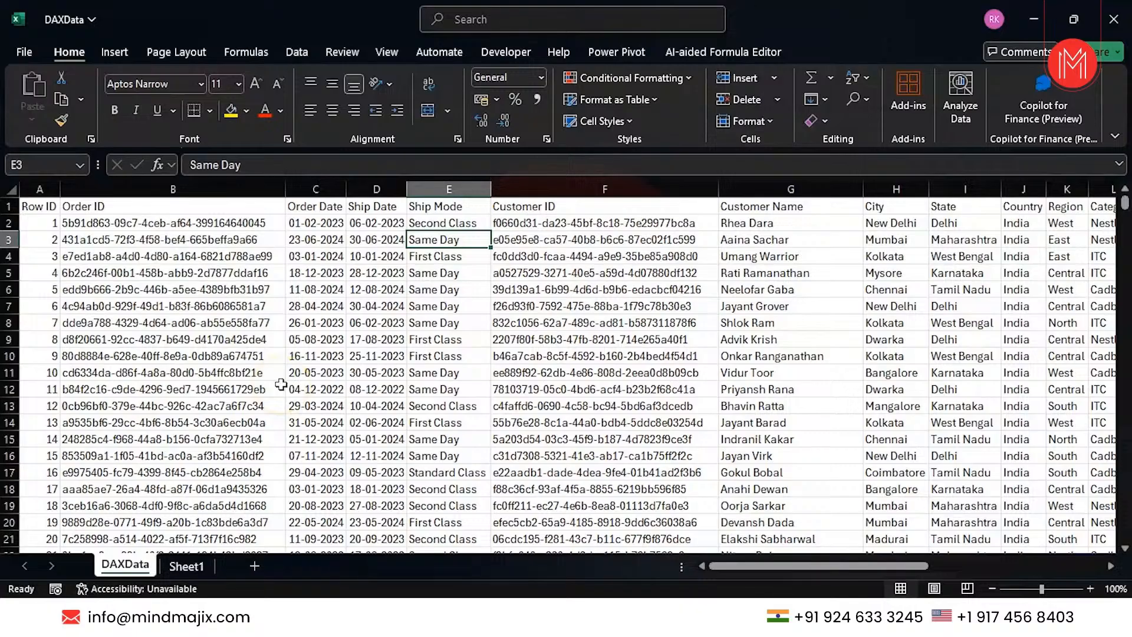
Copy the Ship Mode, Customer ID and Customer Name headers from DAXData.
click(189, 567)
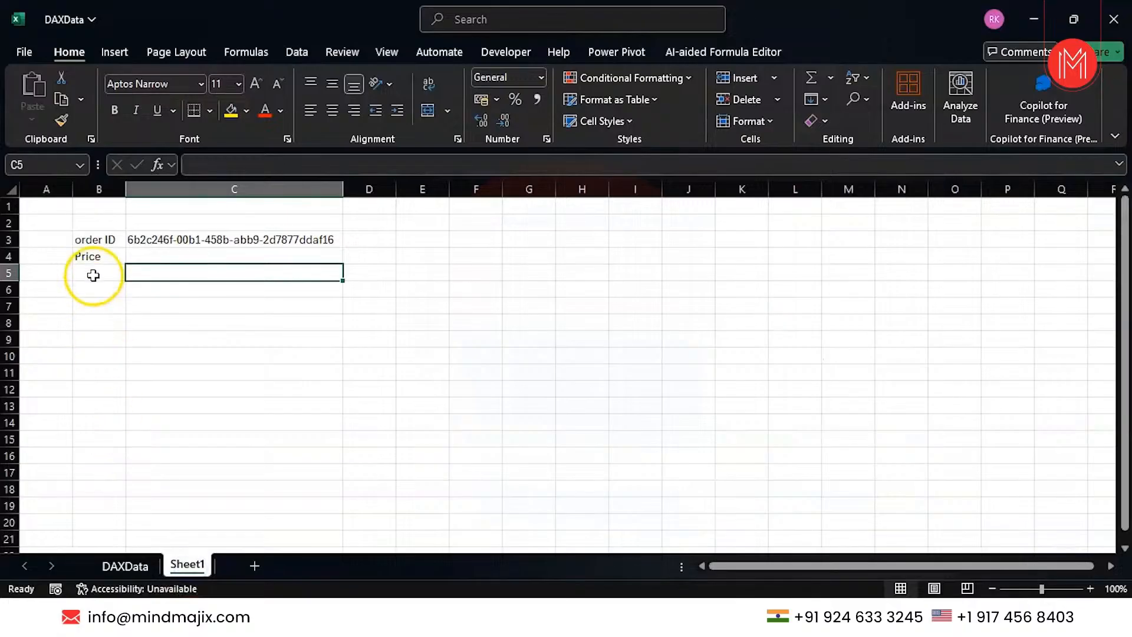
click(135, 568)
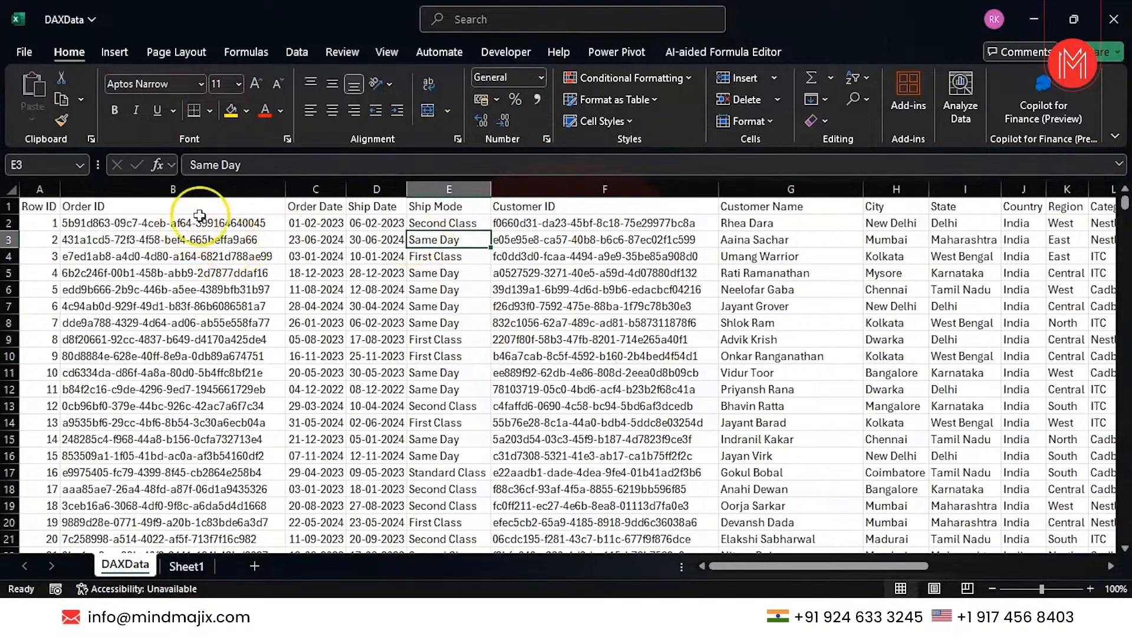
click(434, 206)
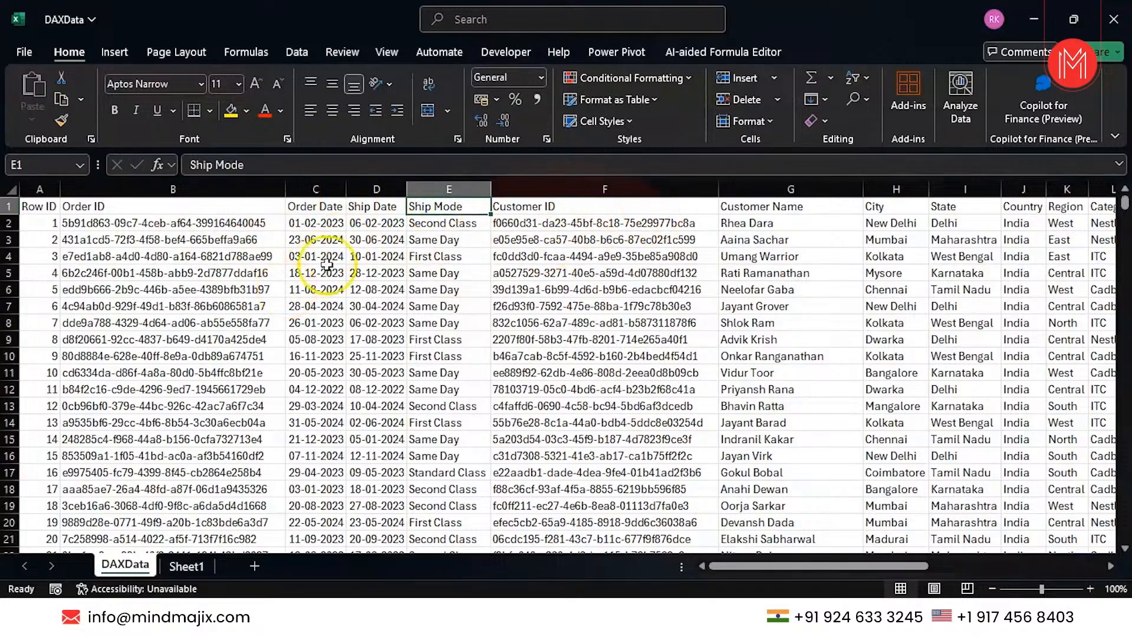
key(shift+Right)
key(shift+Right)
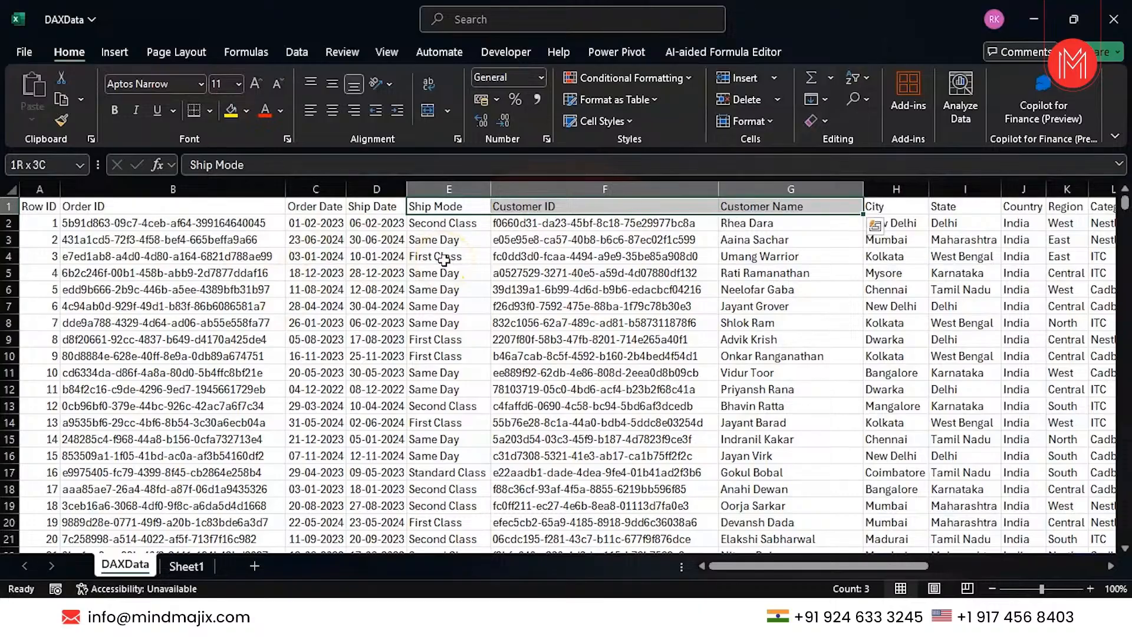
key(ctrl+c)
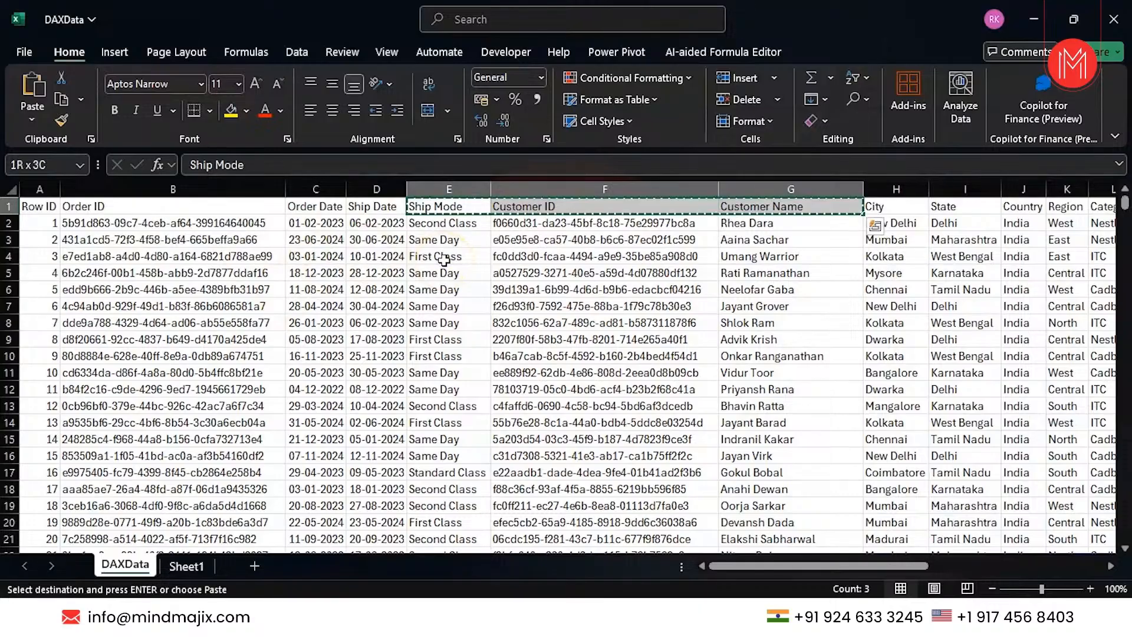
Paste the headers transposed down Sheet1 from B5 and autofit column B.
click(187, 566)
click(95, 277)
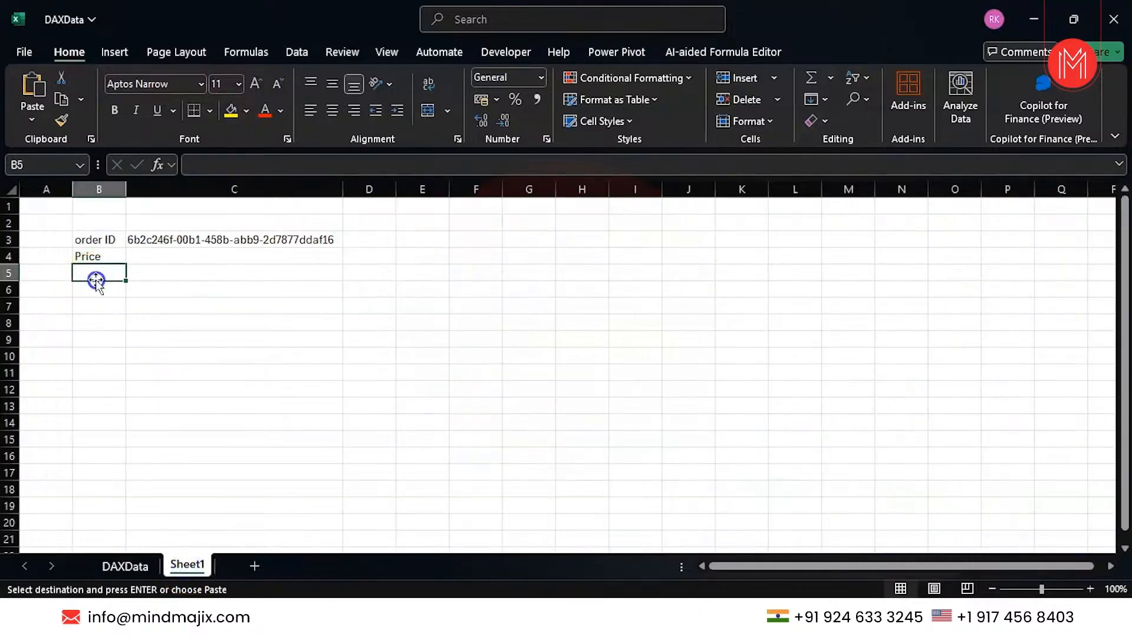
click(31, 117)
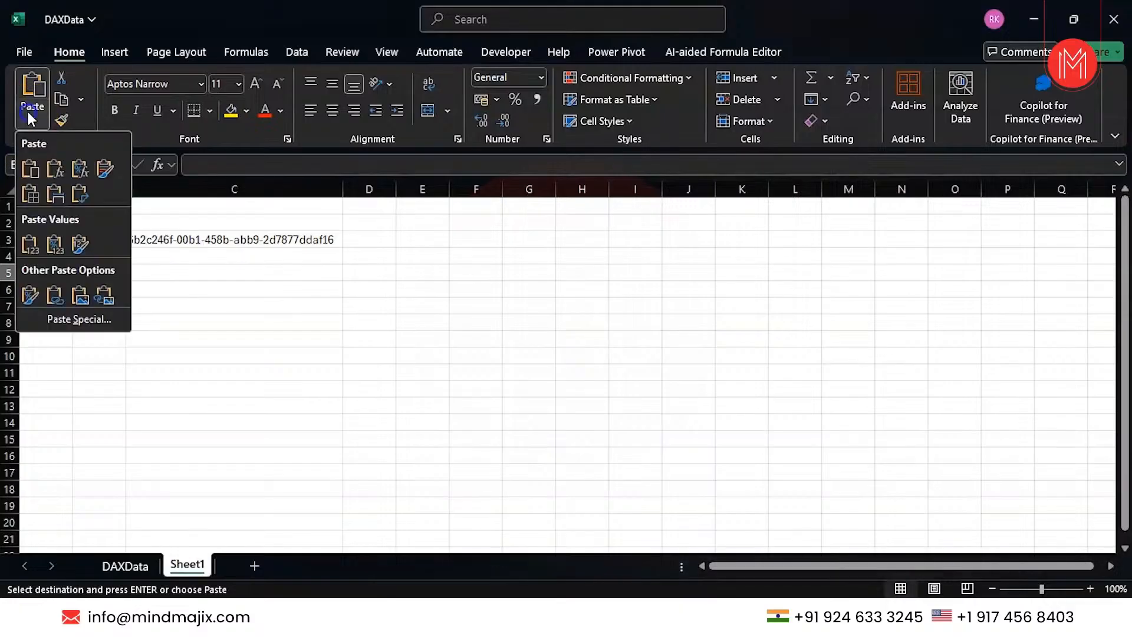
click(77, 195)
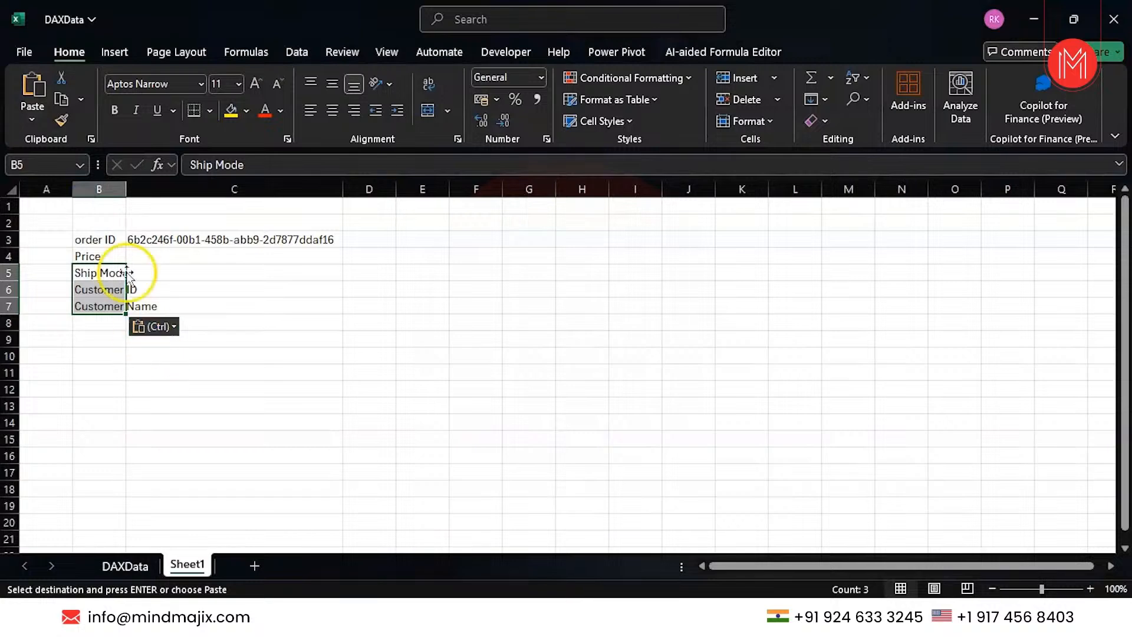
double_click(121, 190)
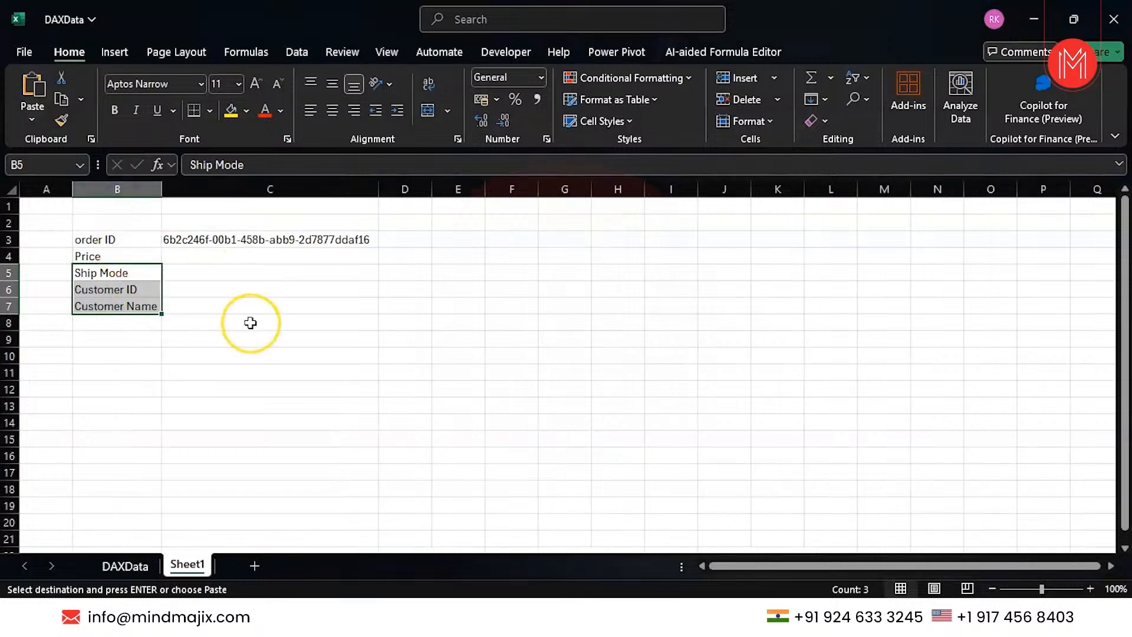
Delete the Price label in B4 and go back to DAXData.
click(134, 256)
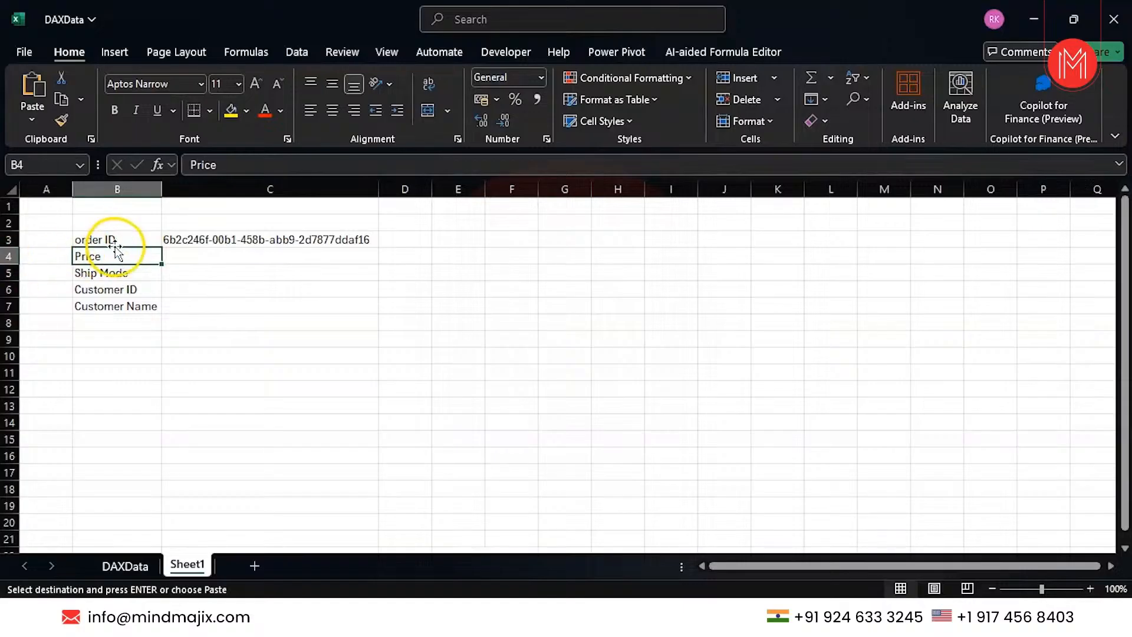
key(Delete)
click(176, 273)
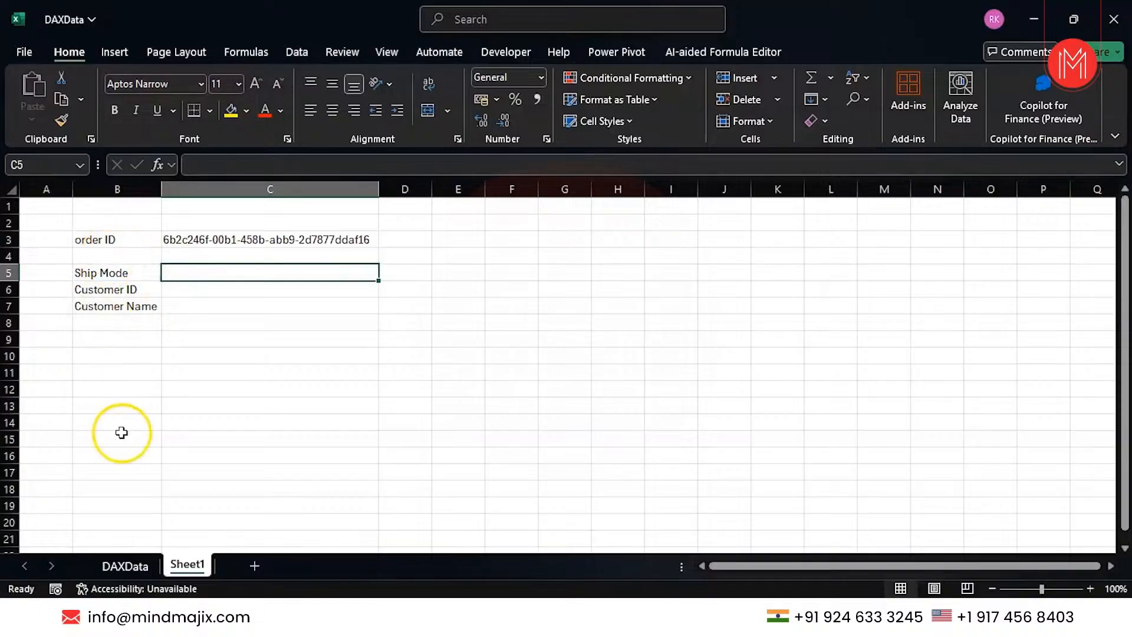
click(122, 563)
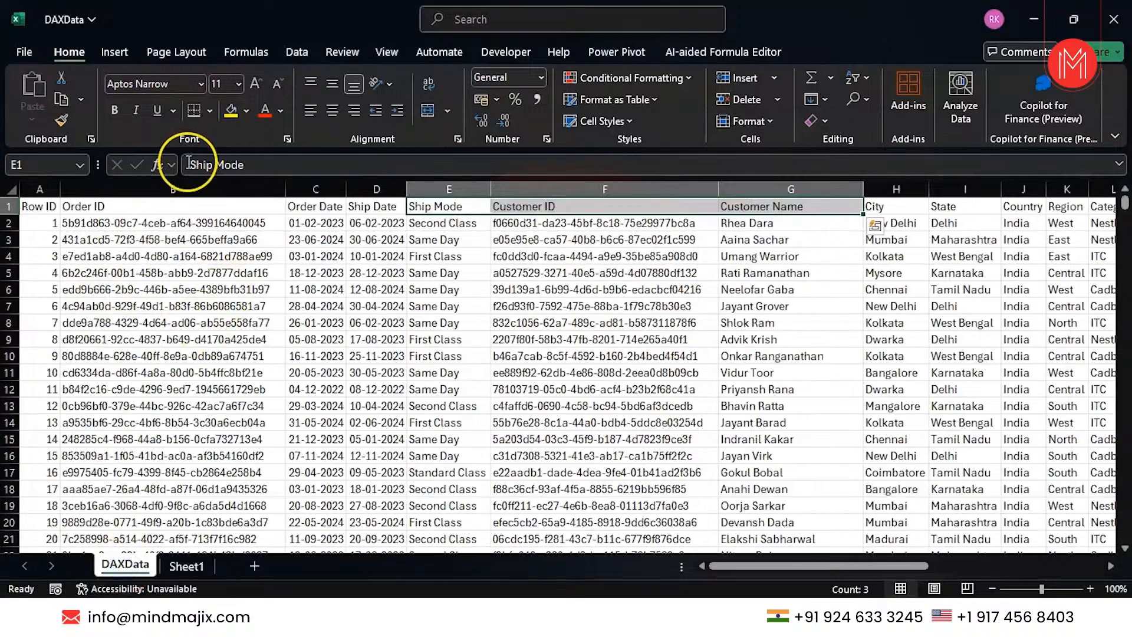
Scroll the DAXData table back to column A and return to Sheet1's lookup panel.
click(177, 190)
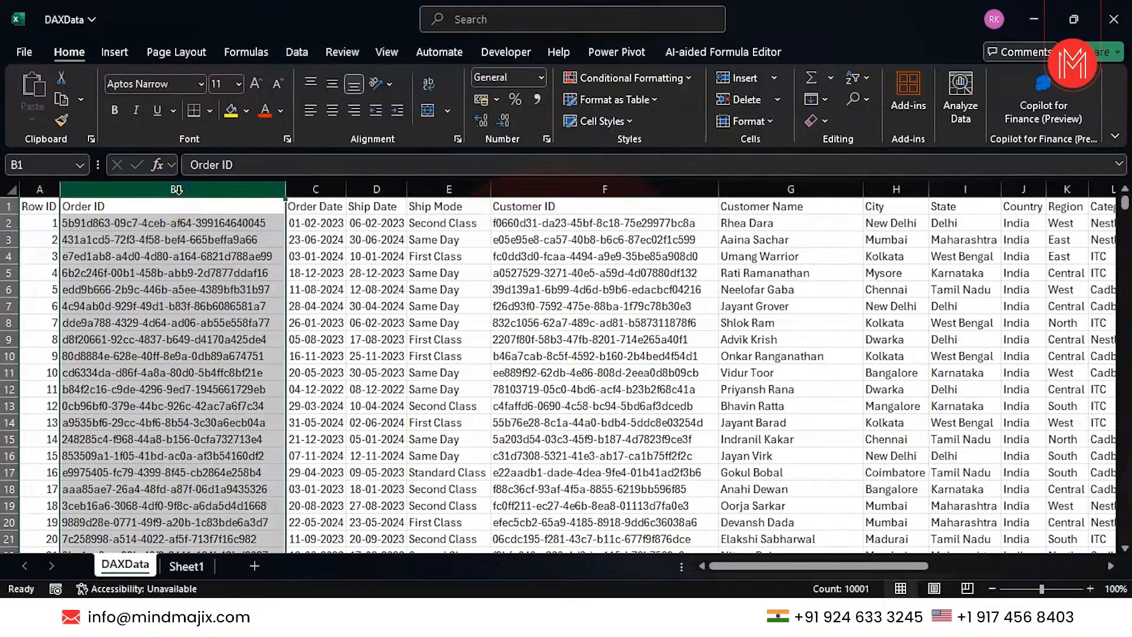
drag(177, 190, 949, 188)
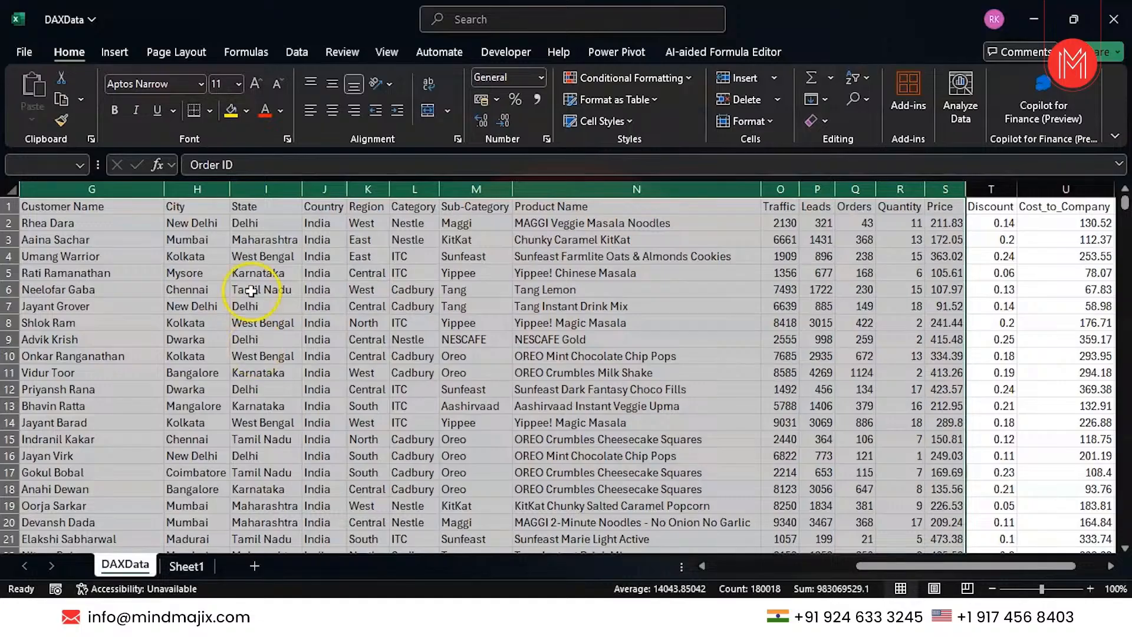
scroll(177, 266, left, 5)
scroll(174, 268, left, 5)
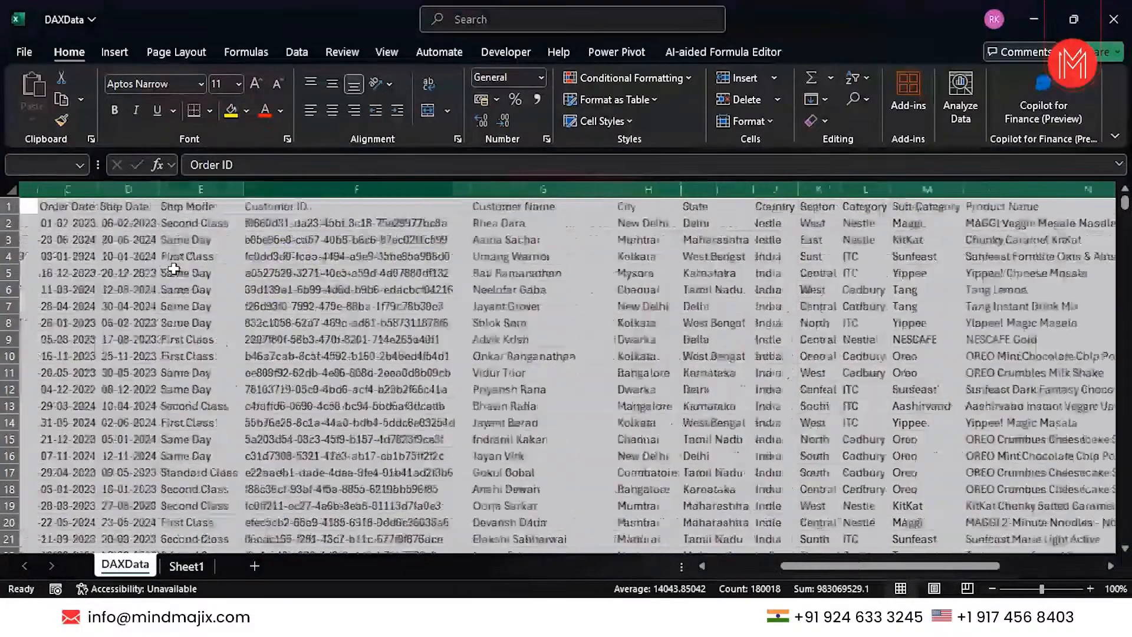
click(186, 566)
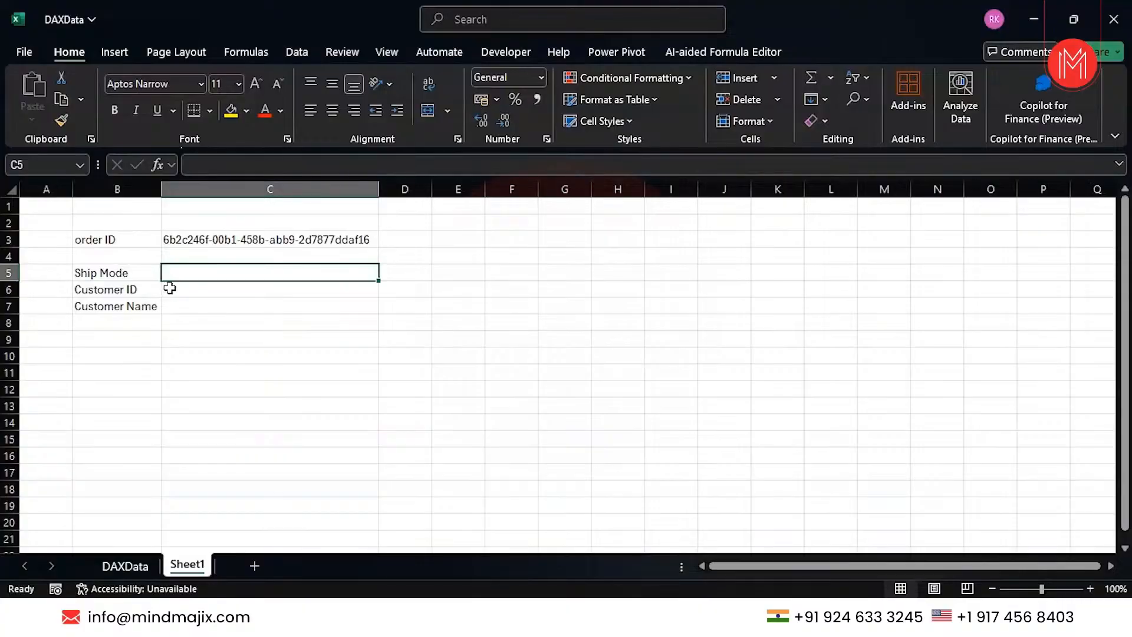
In C5 begin =VLOOKUP( using the order ID in C3 as lookup value.
text(=)
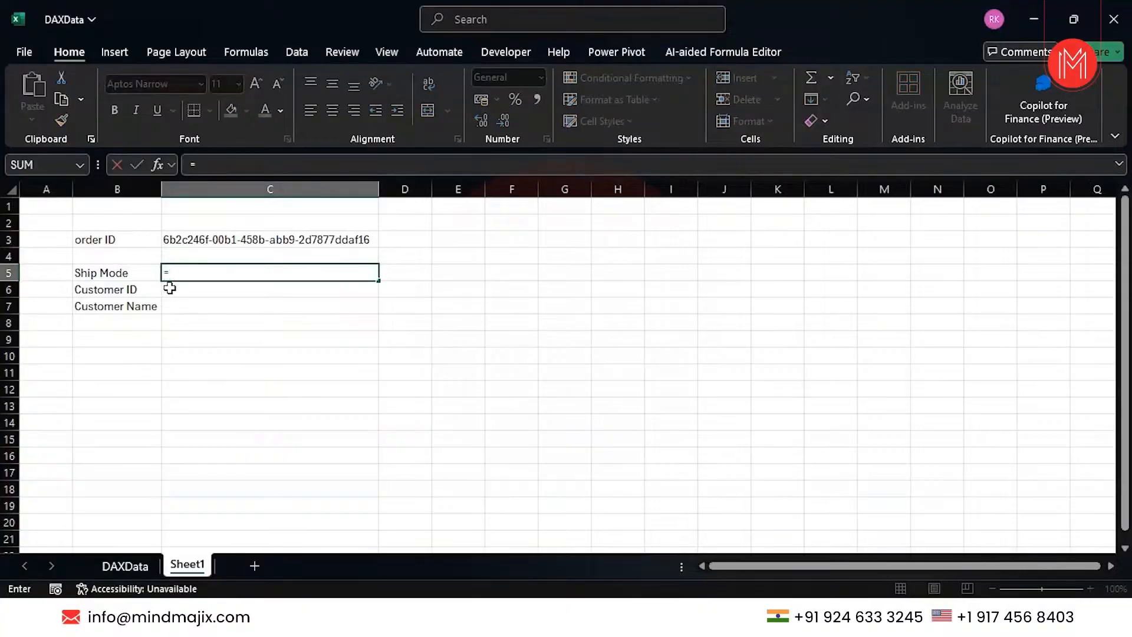
text(vloo)
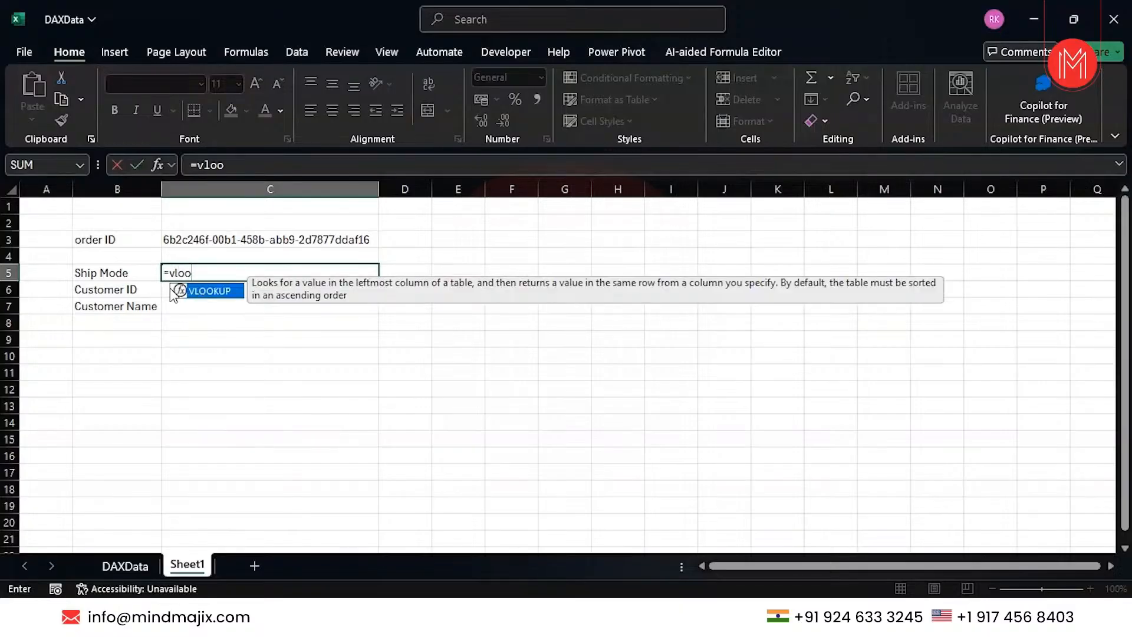
key(Tab)
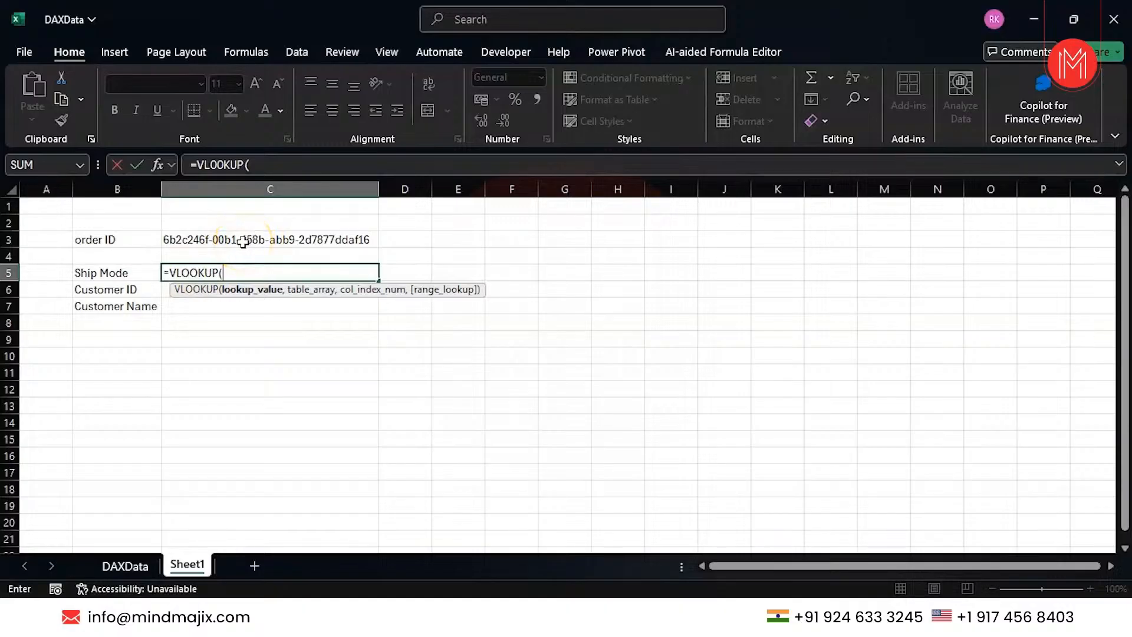
click(125, 565)
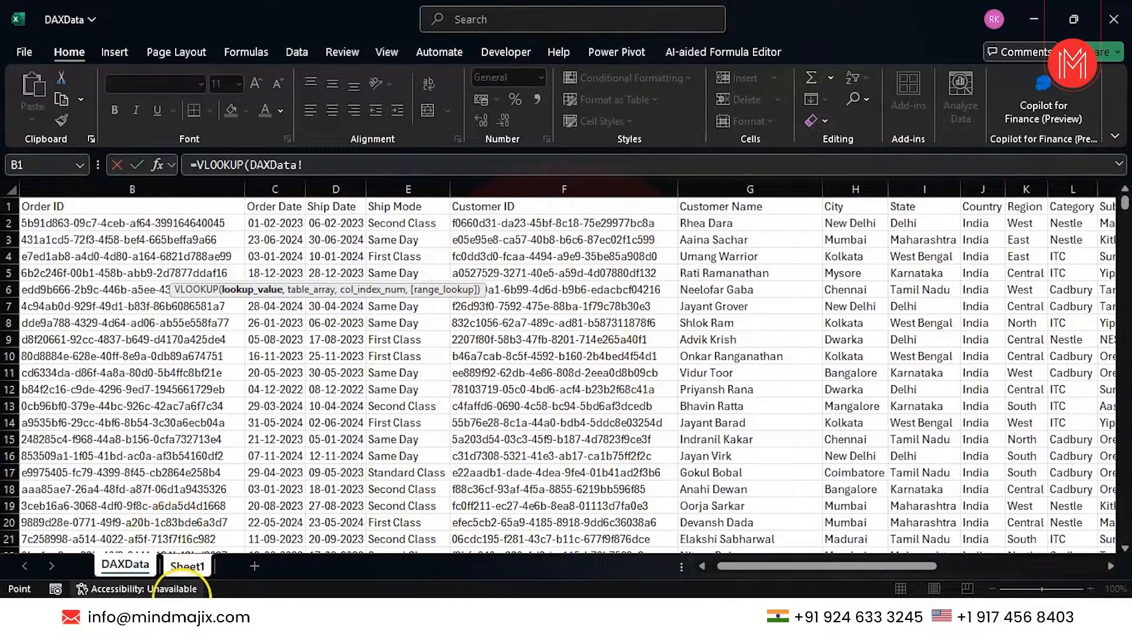
click(180, 565)
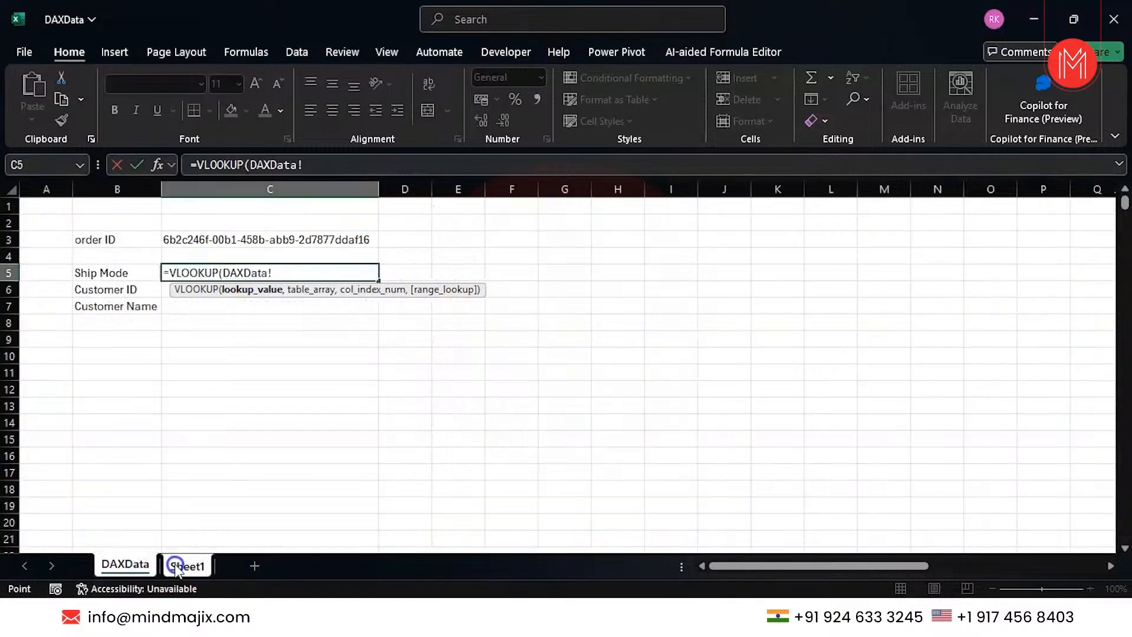
click(208, 239)
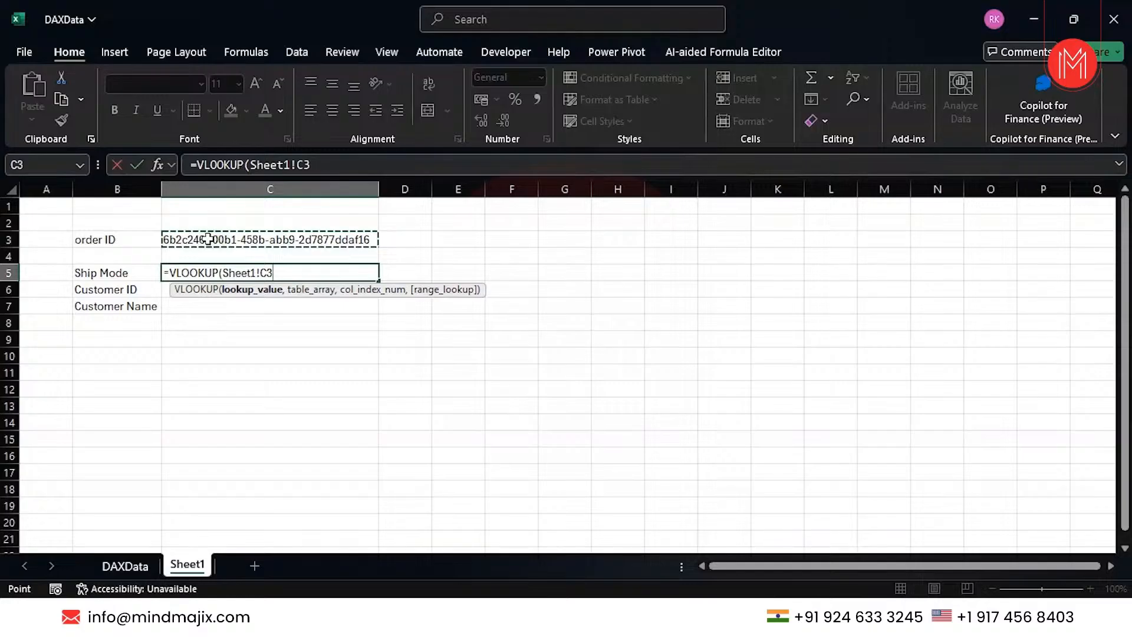
text(,)
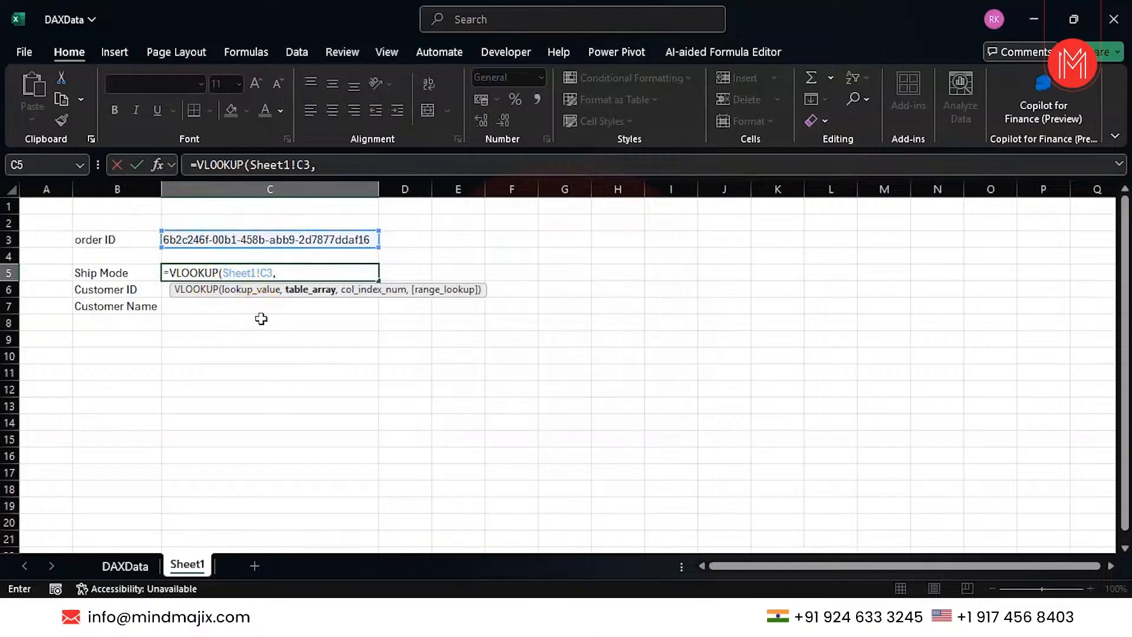
Add DAXData columns B:E as the VLOOKUP table range, followed by a comma.
click(121, 564)
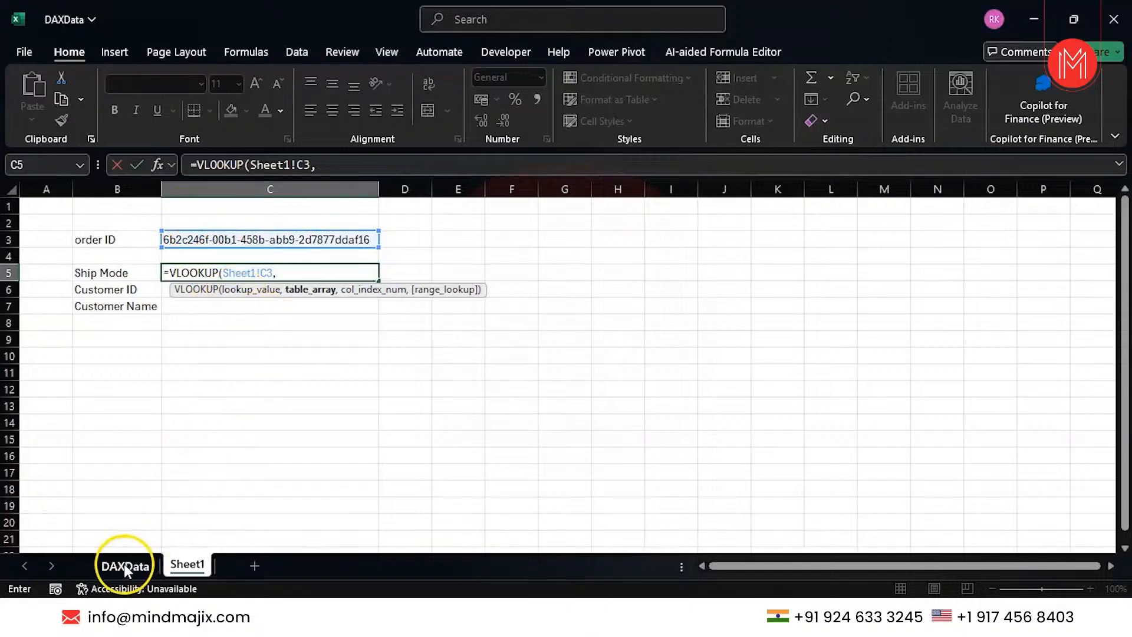
scroll(163, 422, left, 1)
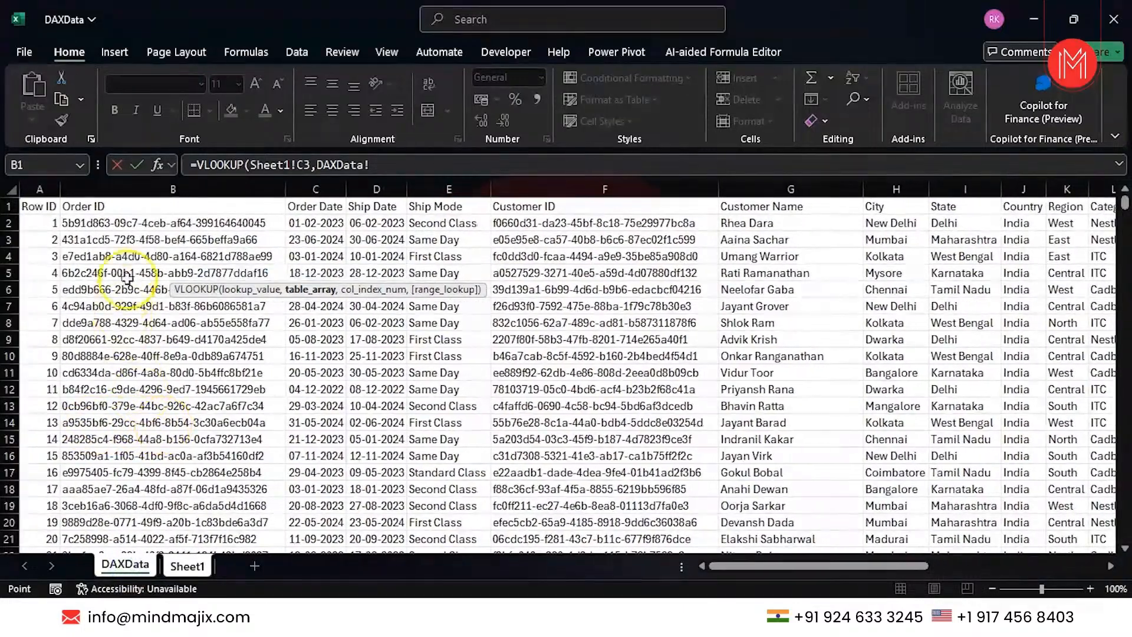
click(153, 189)
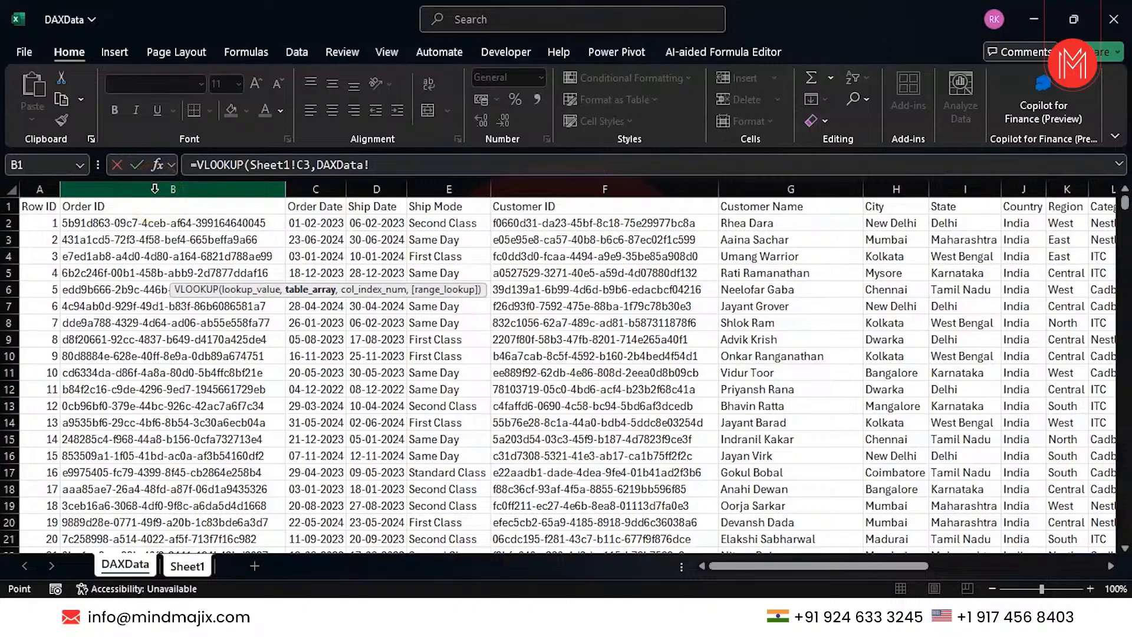
click(194, 189)
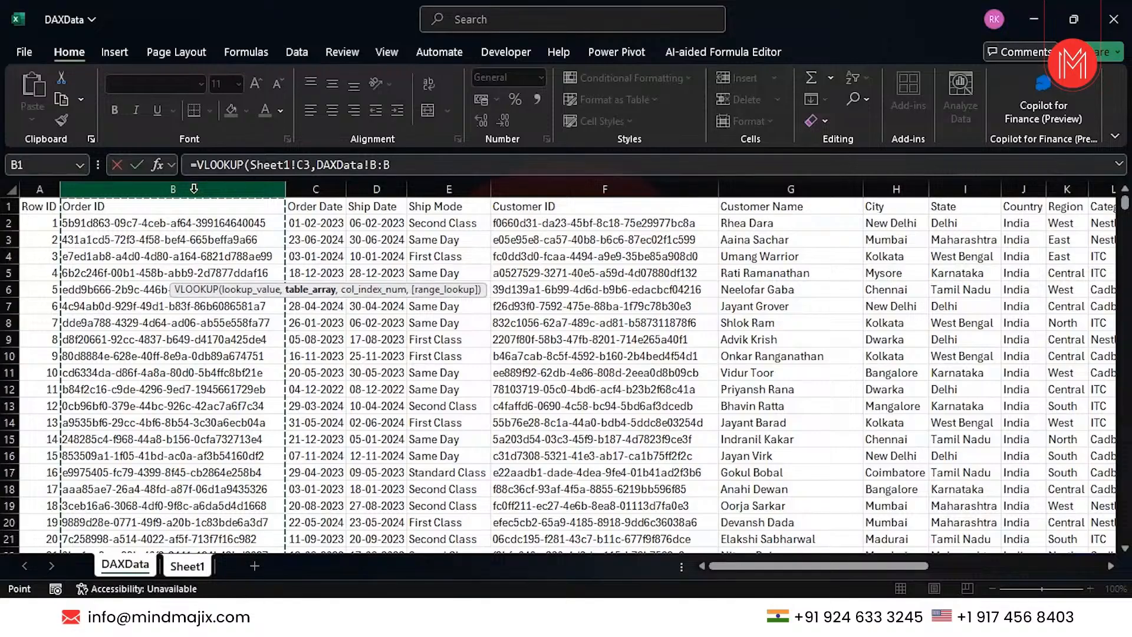
drag(194, 189, 333, 189)
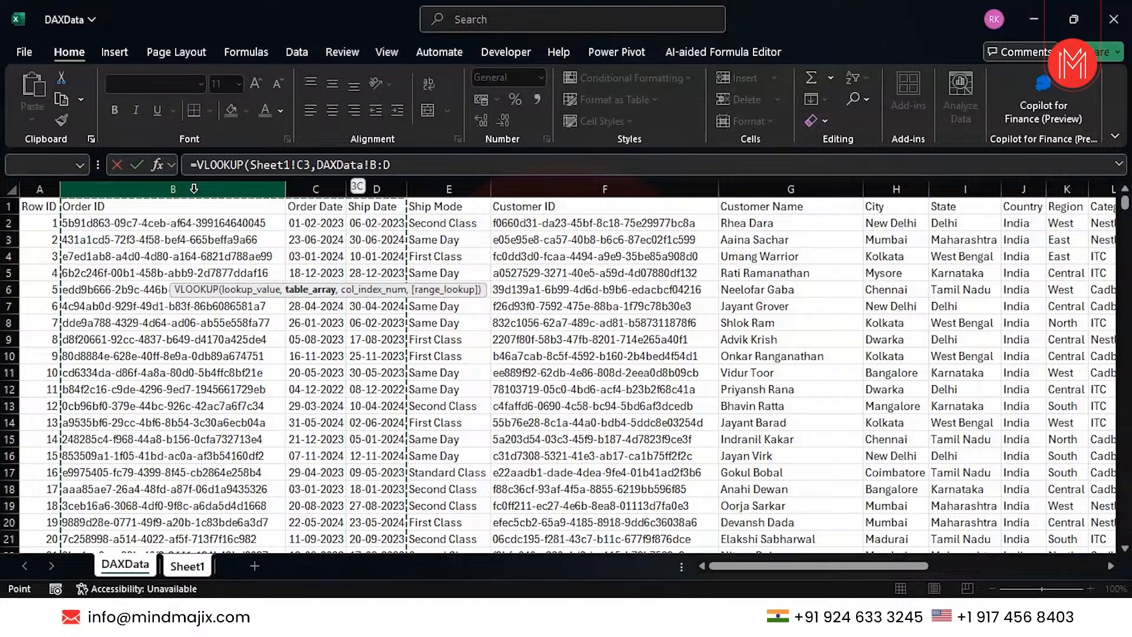
key(shift+Right)
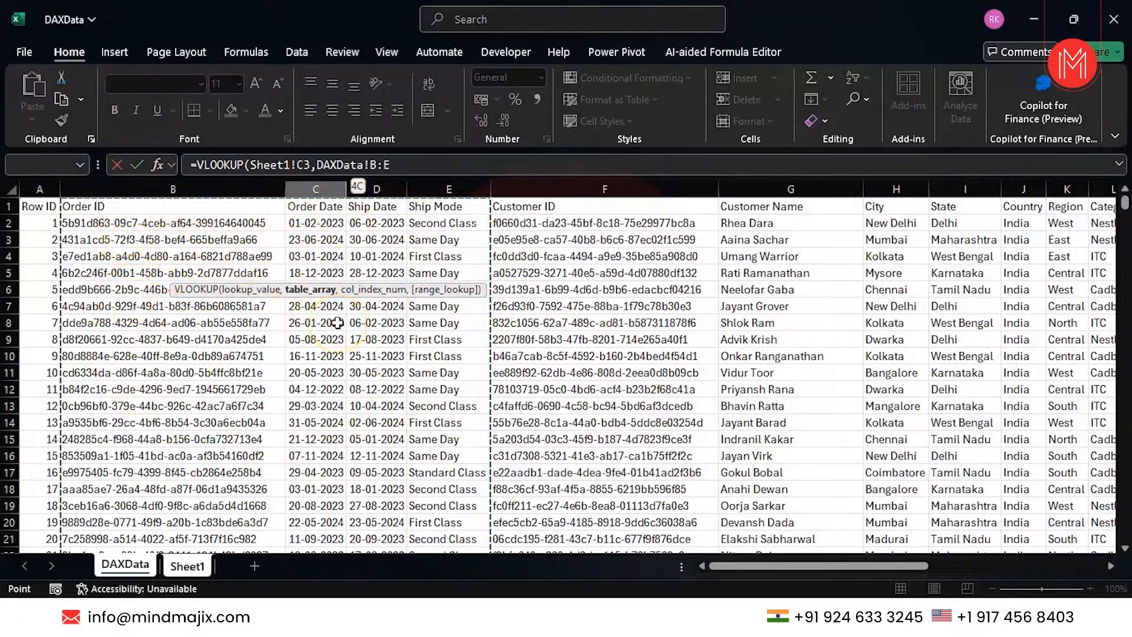
text(,)
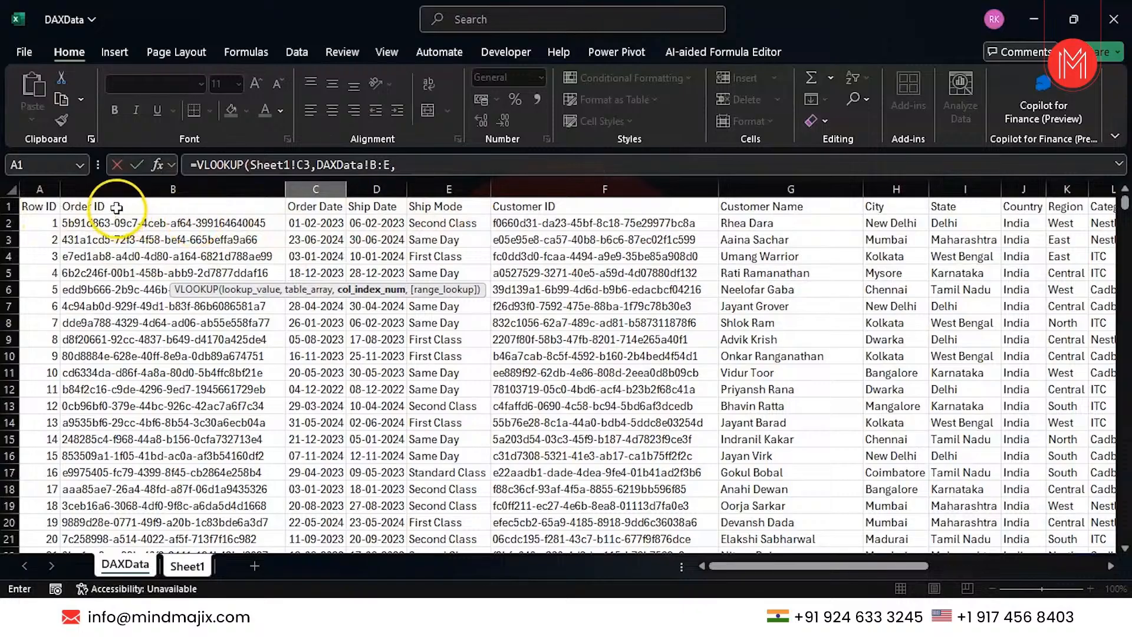
click(131, 189)
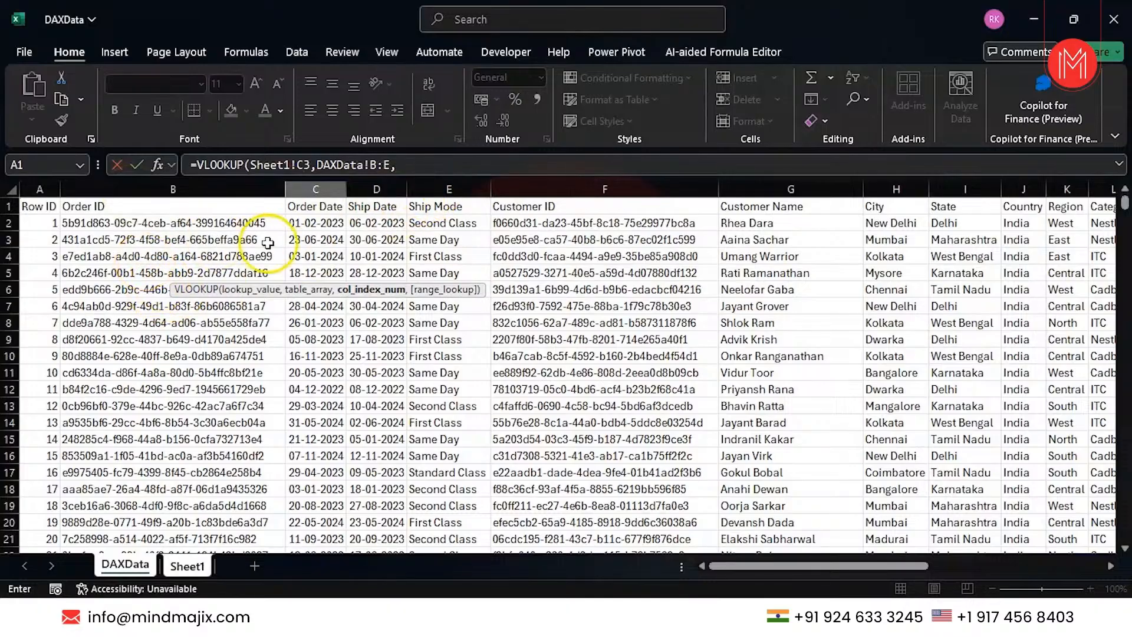
Finish the C5 formula with column index 4 and FALSE, returning Same Day.
click(422, 164)
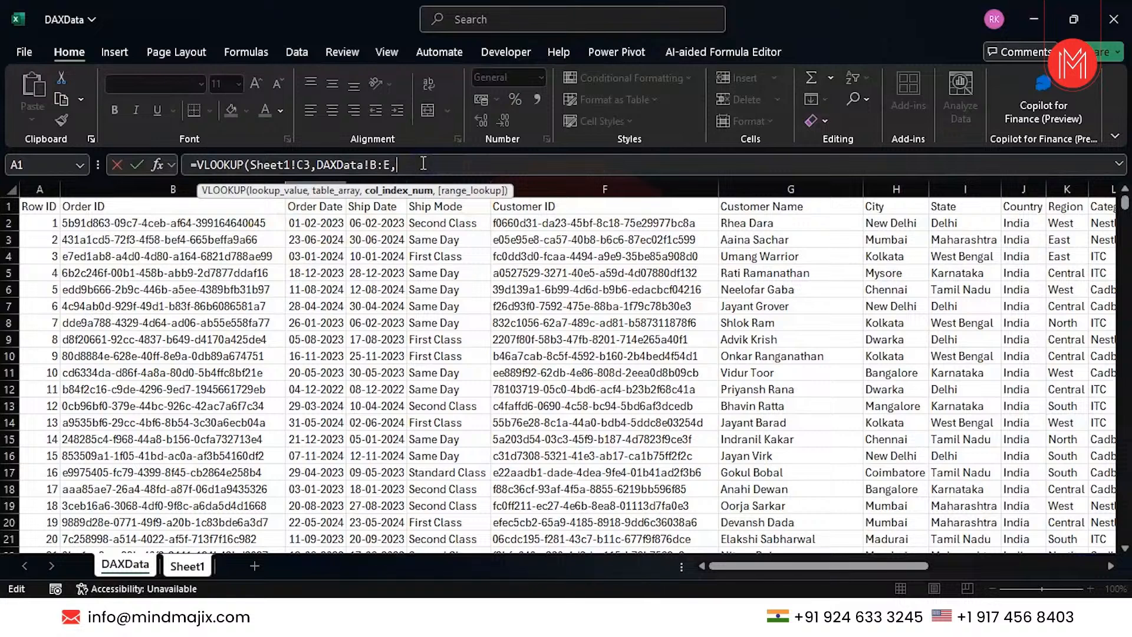
text(4,)
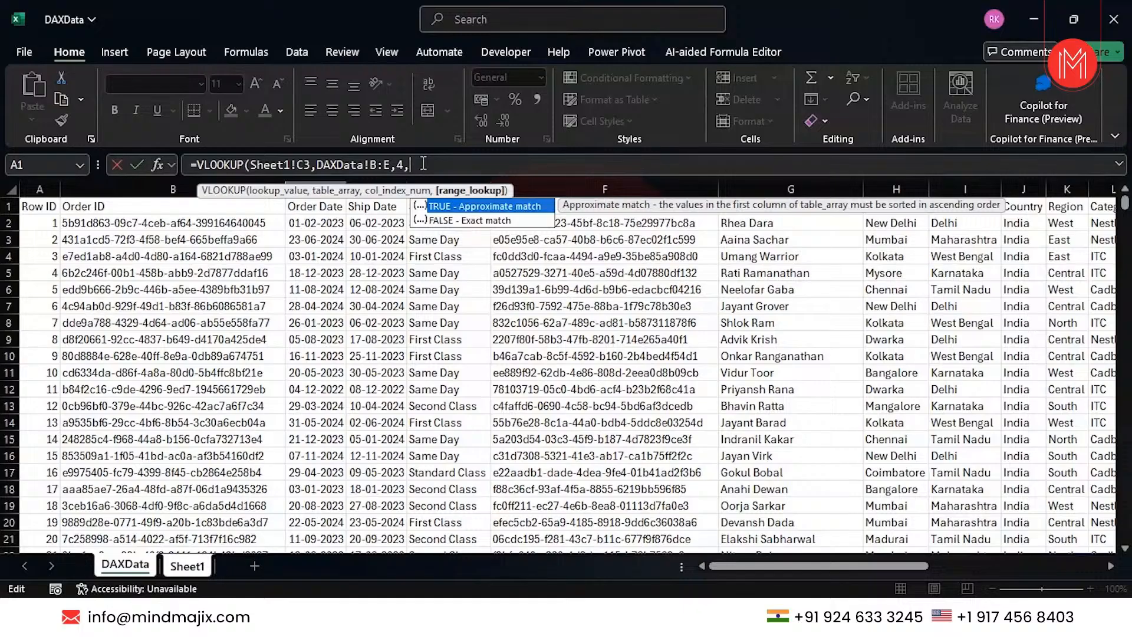
key(Down)
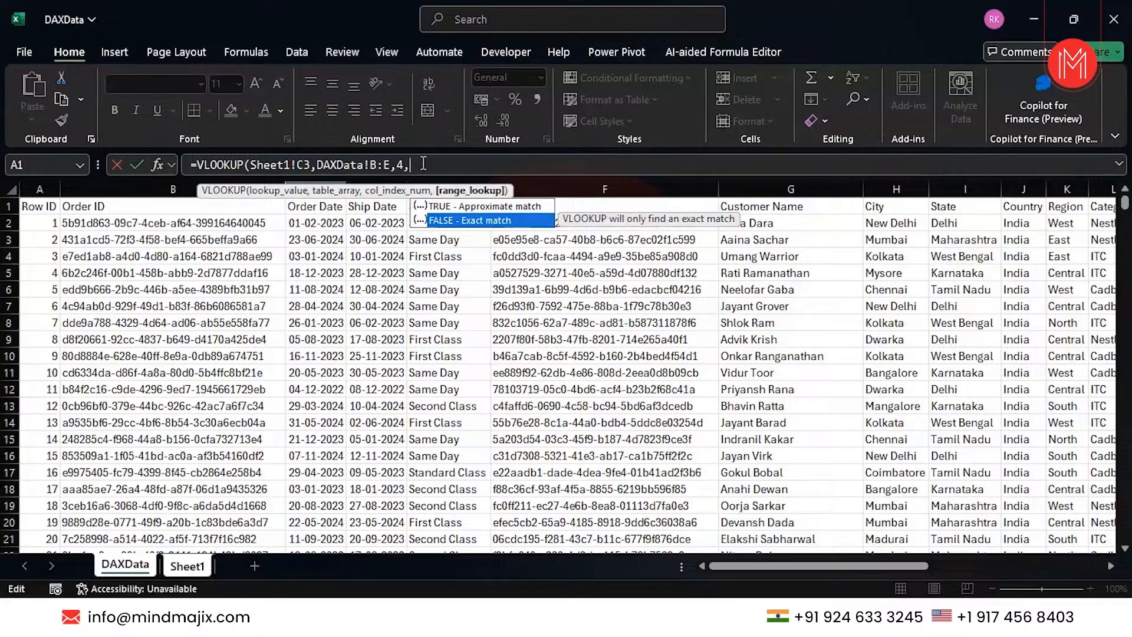
key(Tab)
text())
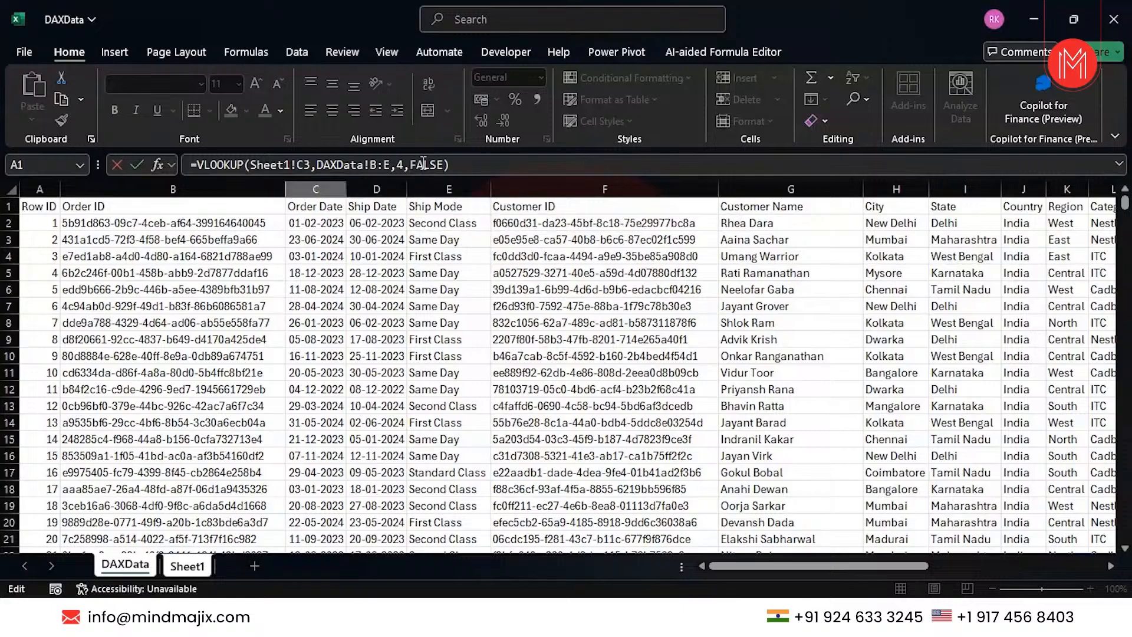
key(Return)
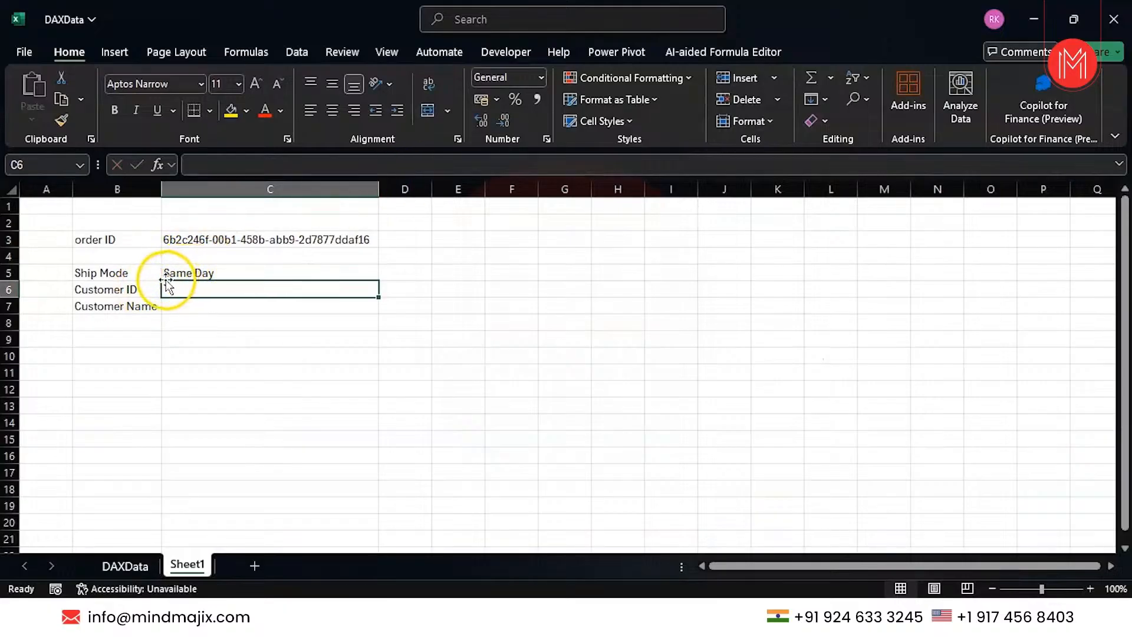
Paste the order ID from DAXData B4 into Sheet1 C3, then reopen the C5 formula.
click(125, 565)
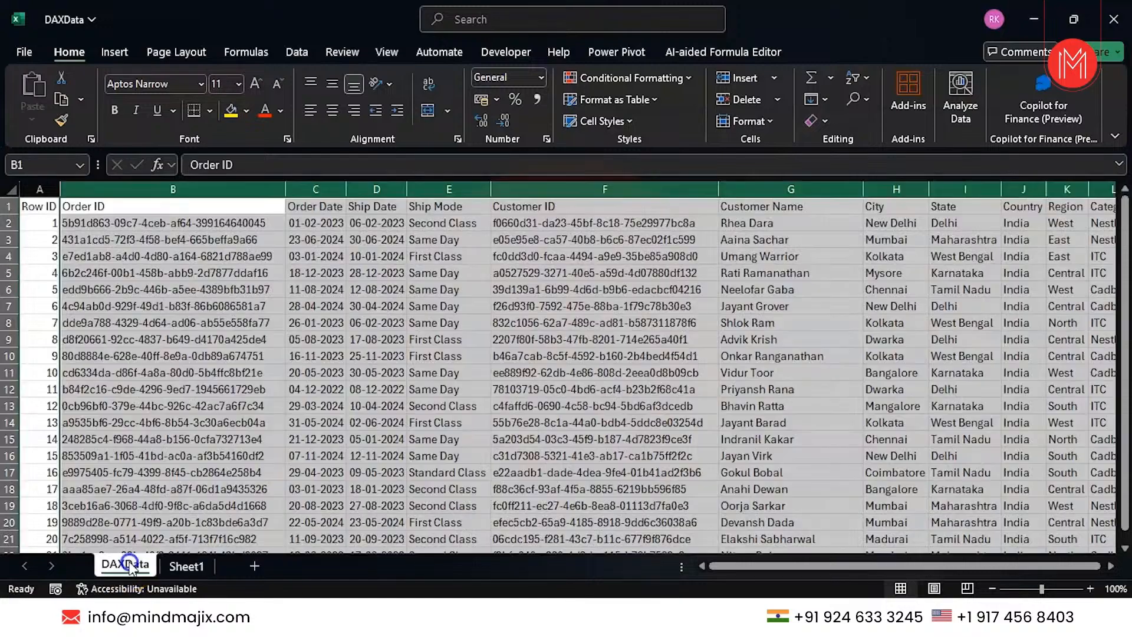
click(155, 256)
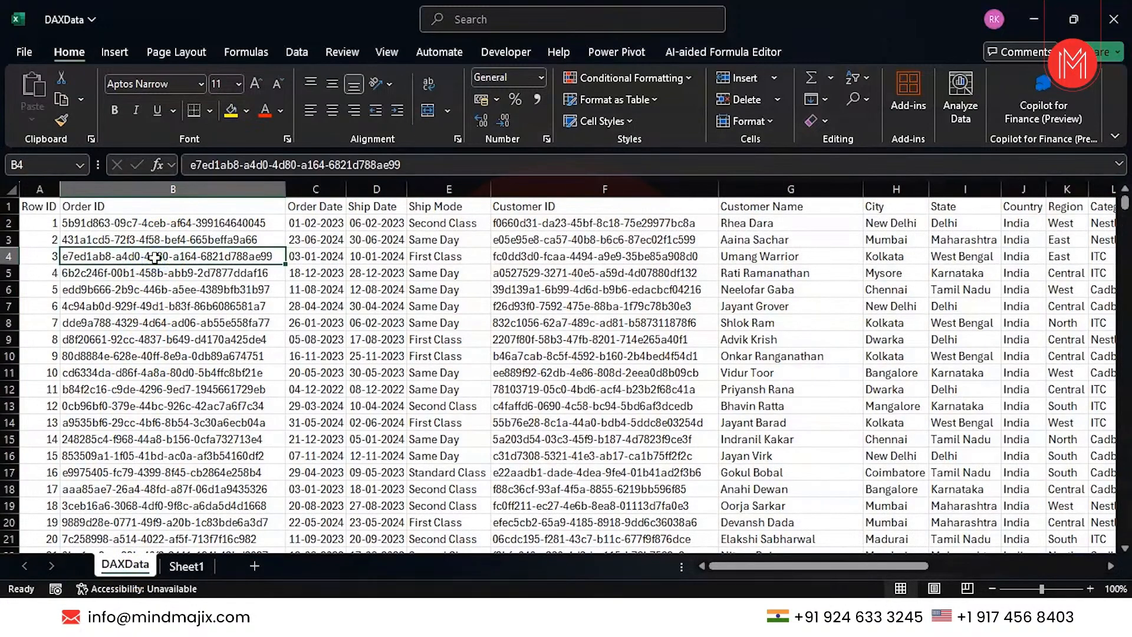
key(ctrl+c)
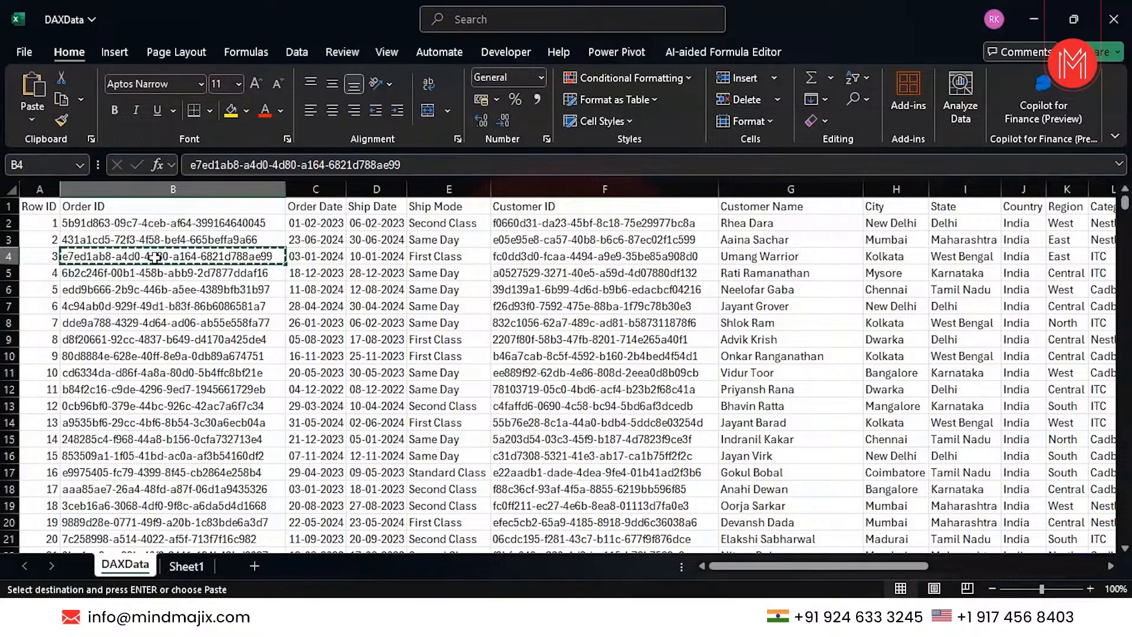
click(187, 566)
click(262, 240)
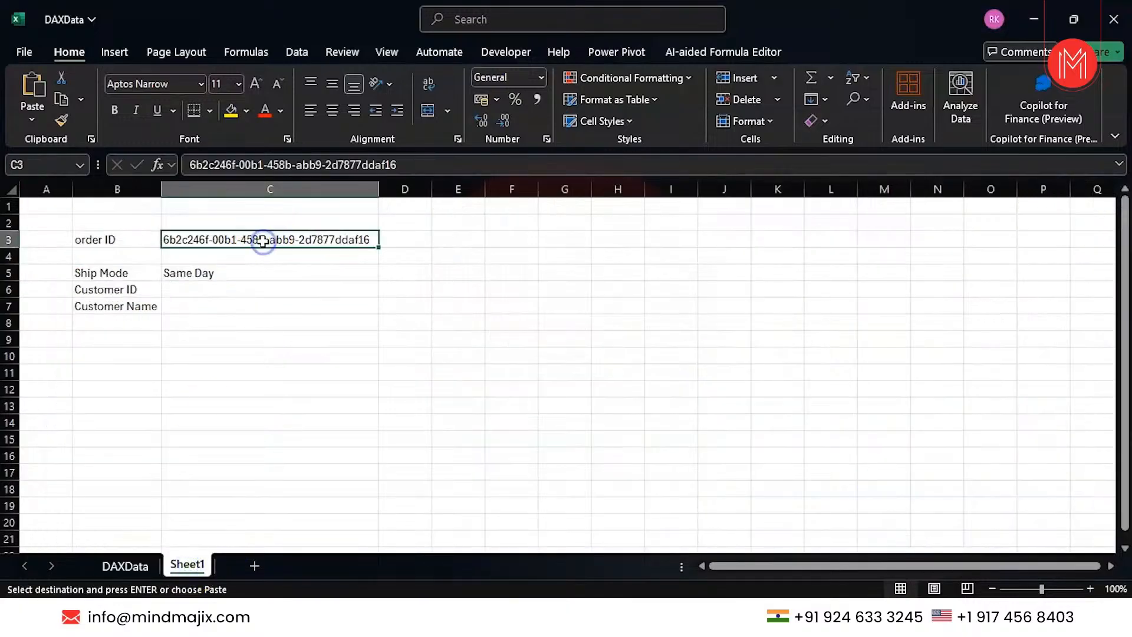
key(Delete)
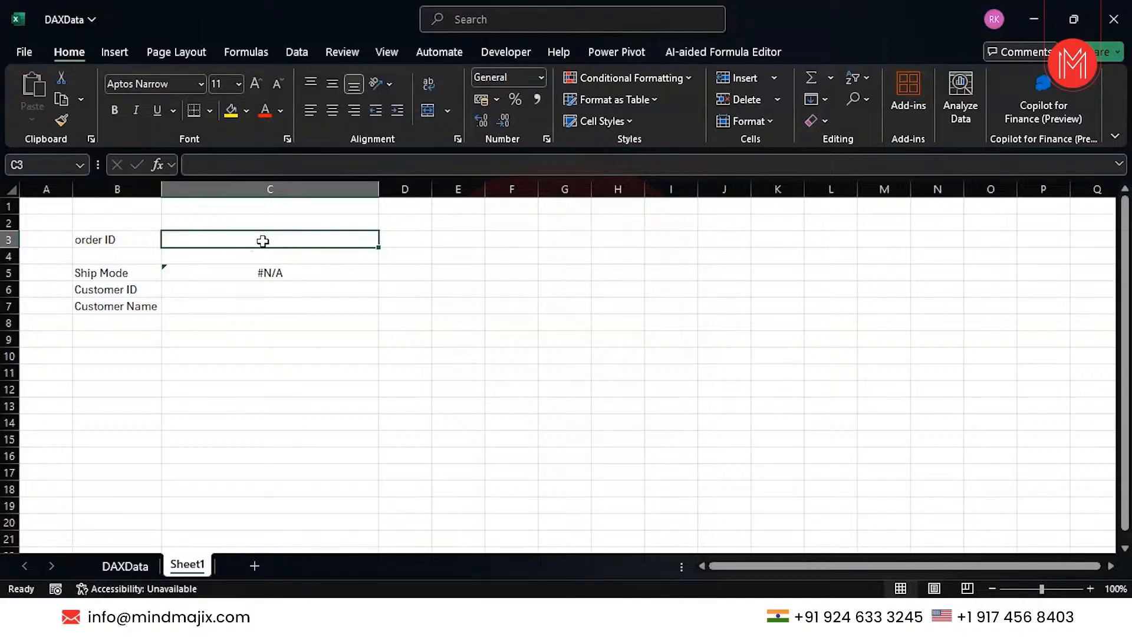
key(ctrl+v)
key(Return)
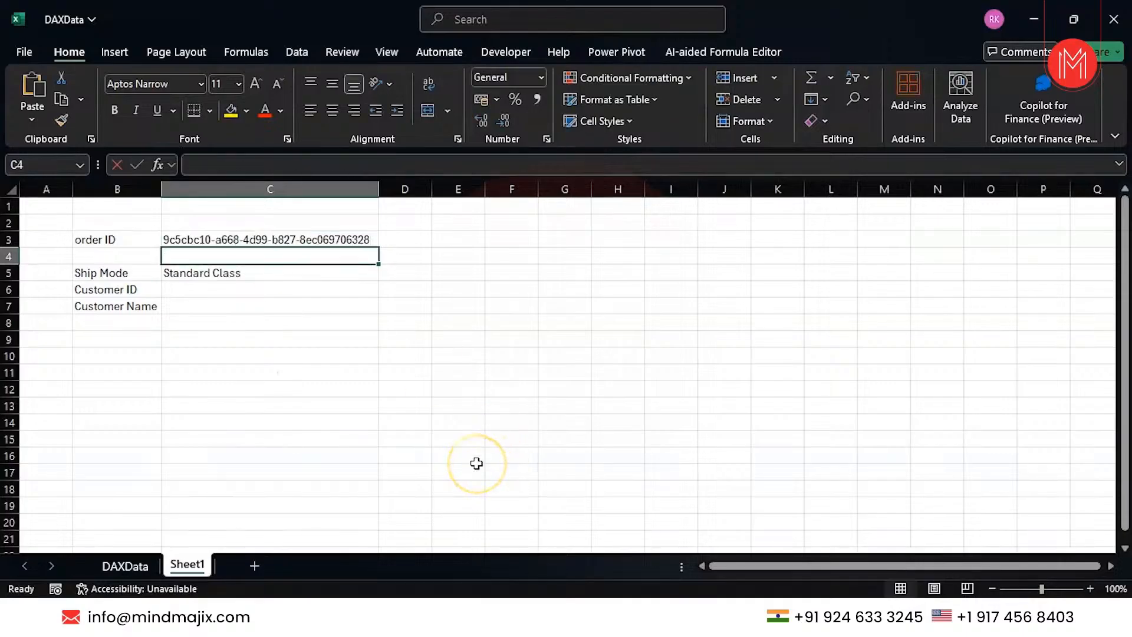
click(218, 272)
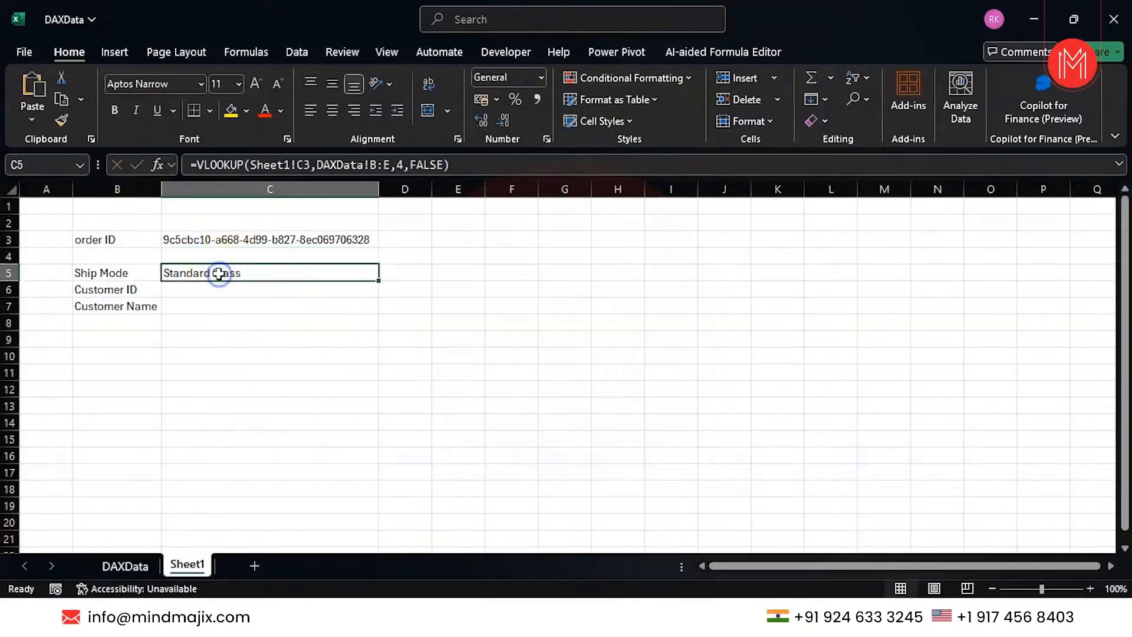
key(F2)
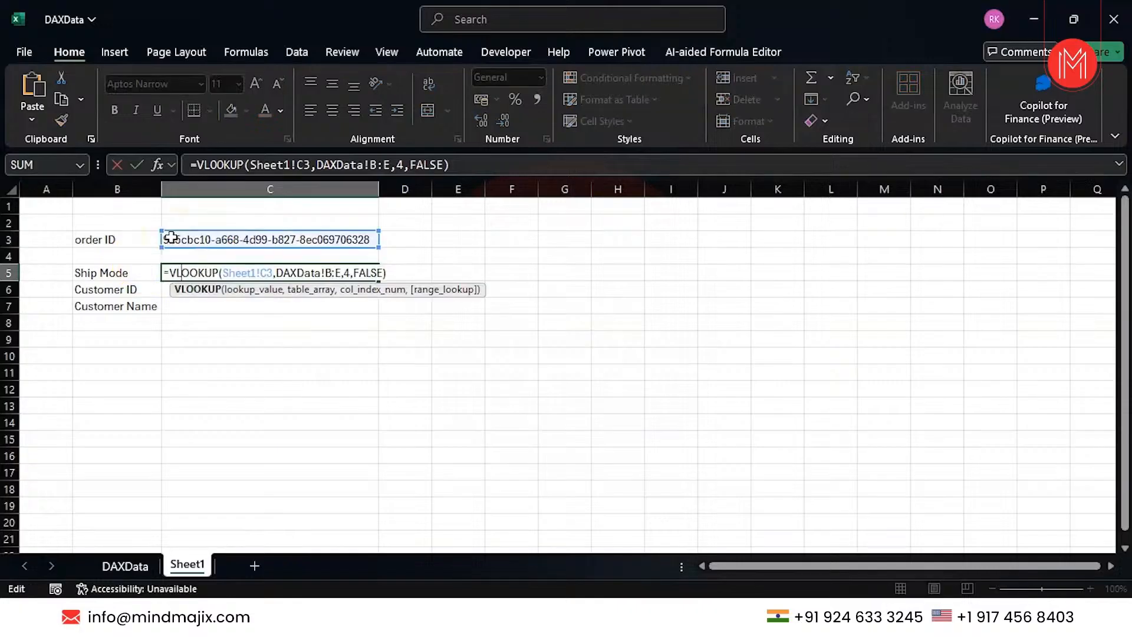
click(248, 274)
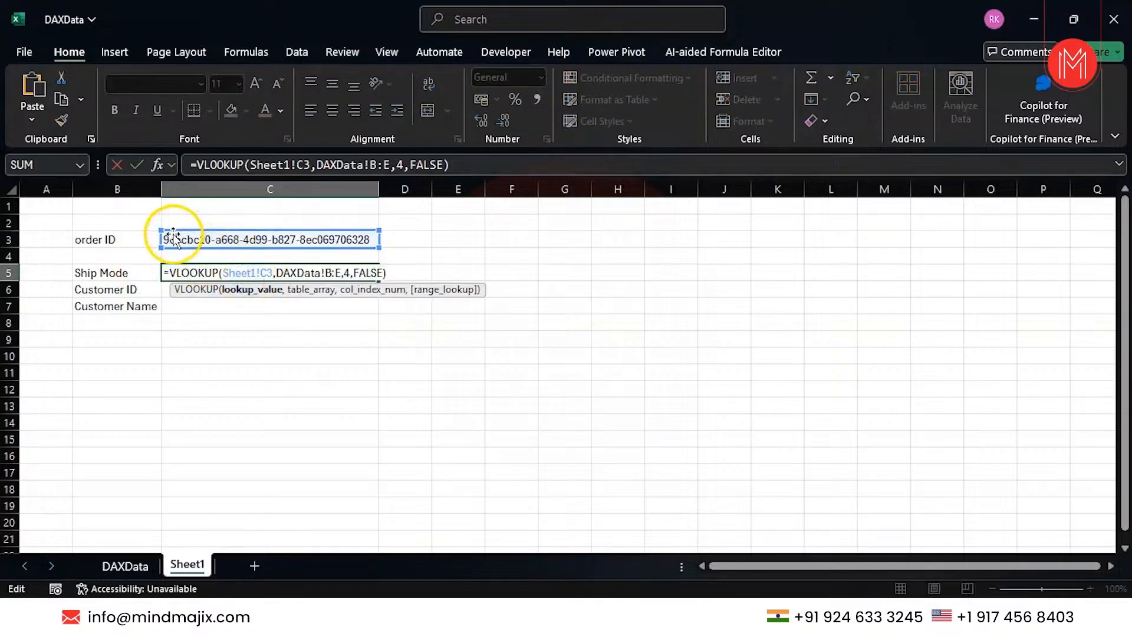
click(124, 566)
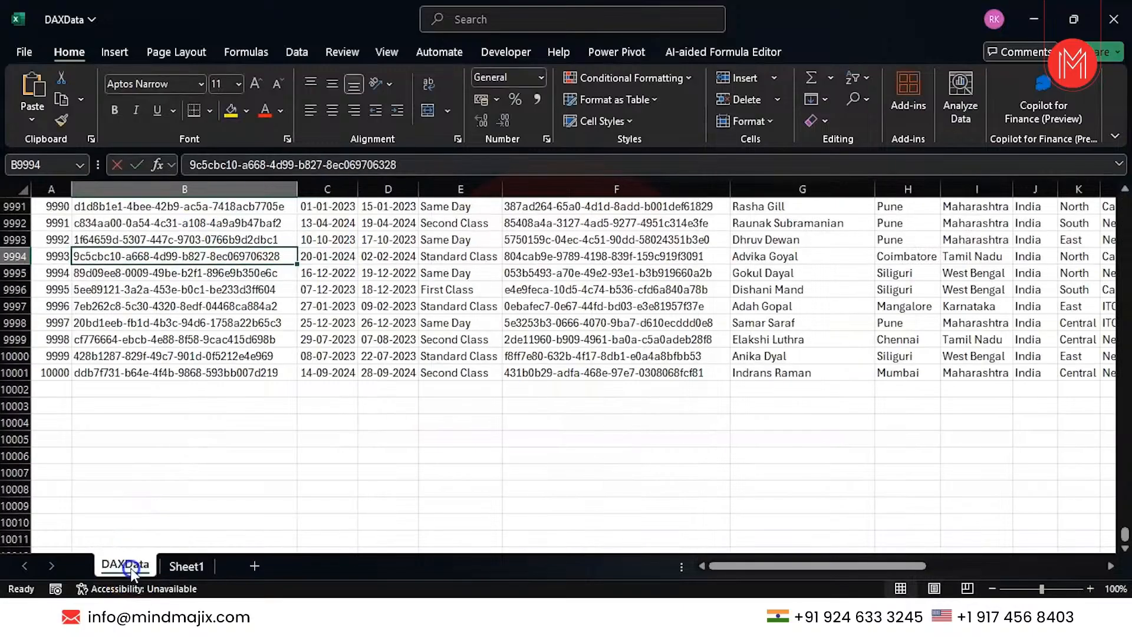
click(216, 184)
key(shift+Right)
key(shift+Right)
key(shift+Right)
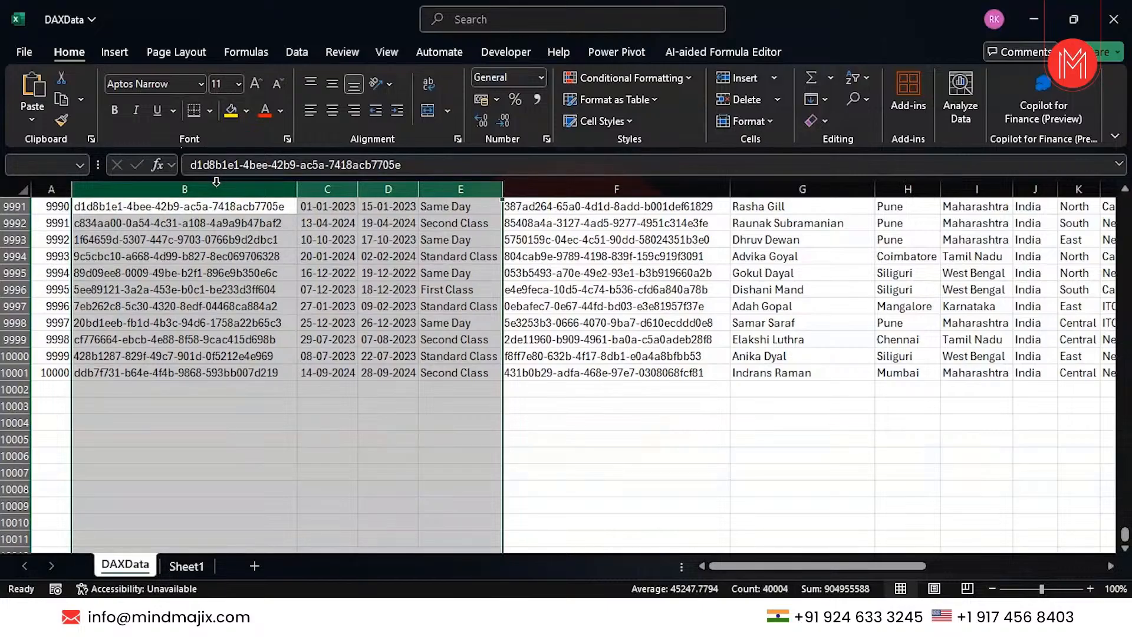
click(187, 566)
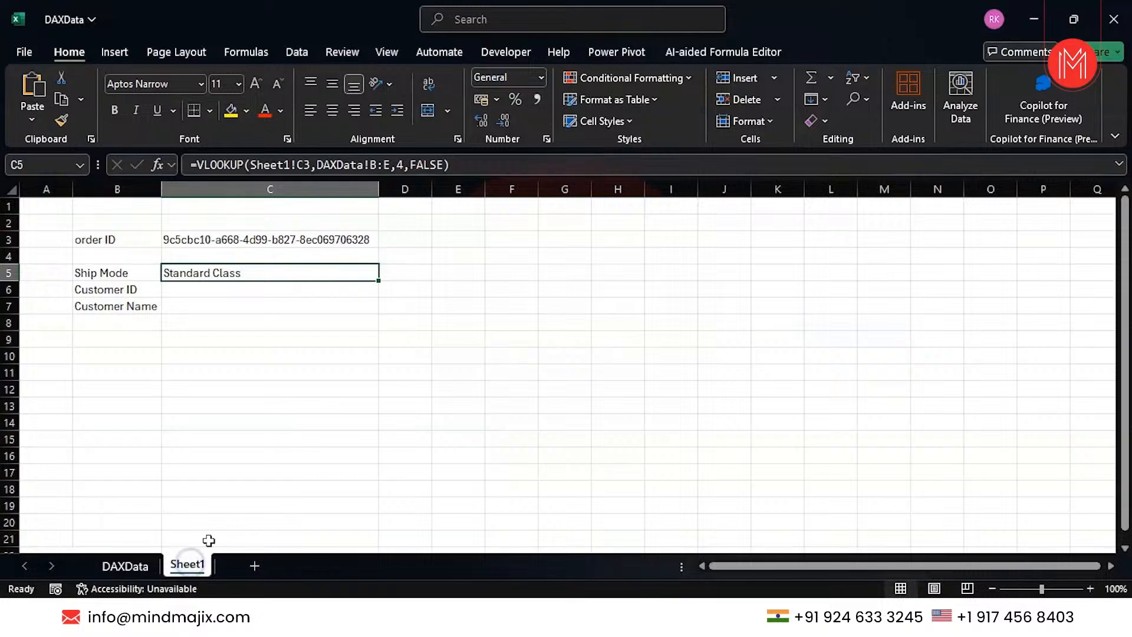
click(124, 565)
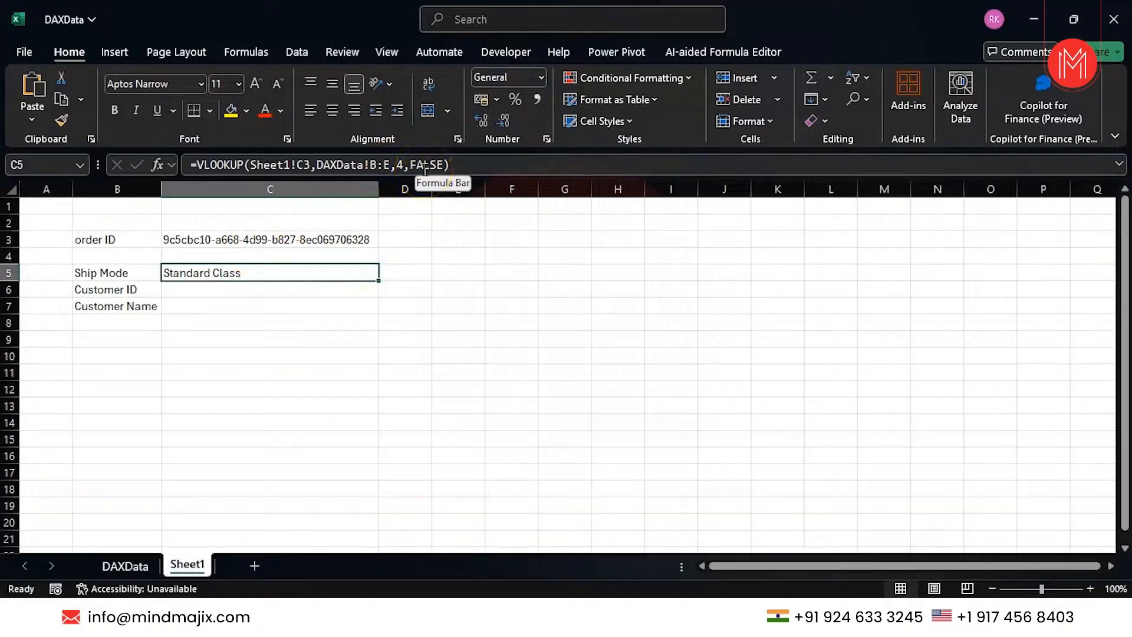
click(139, 567)
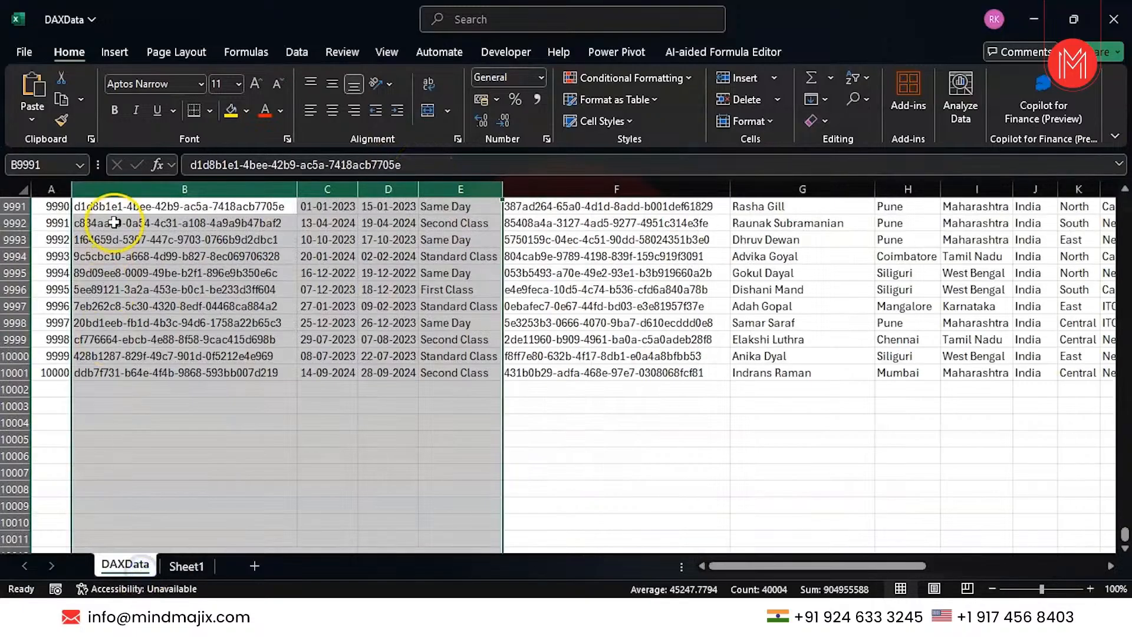
click(112, 308)
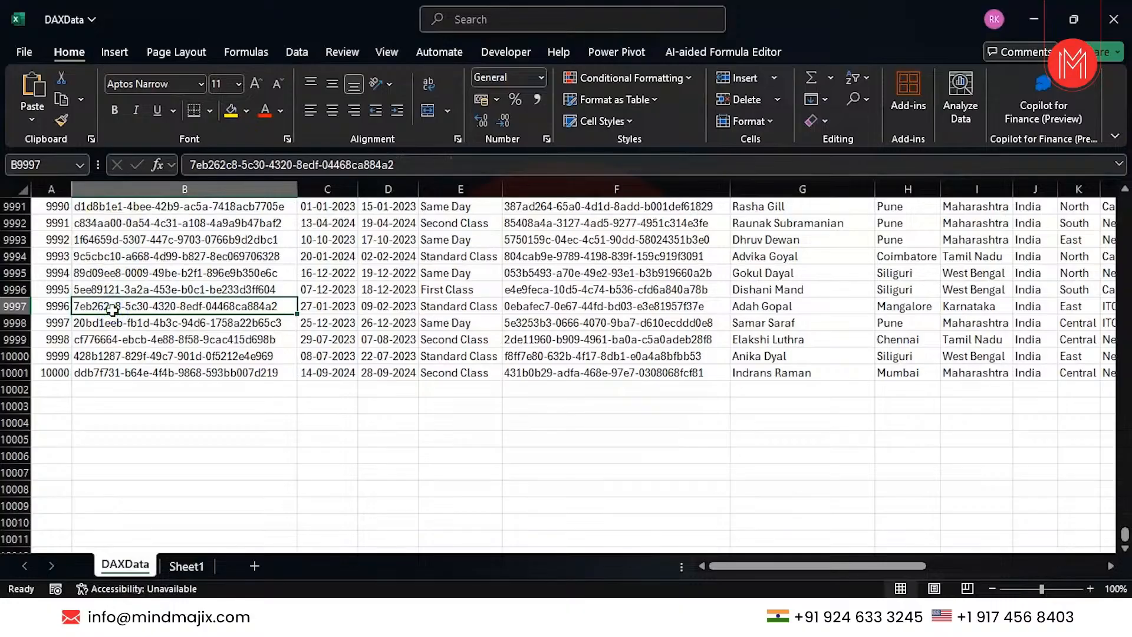
key(Right)
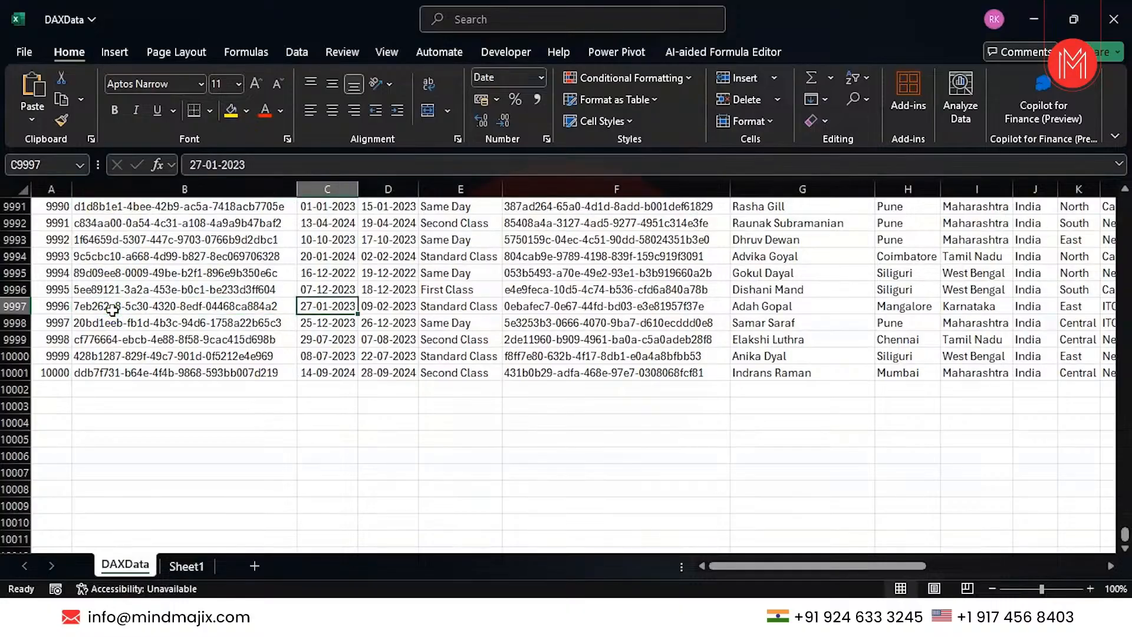
key(Right)
key(Right)
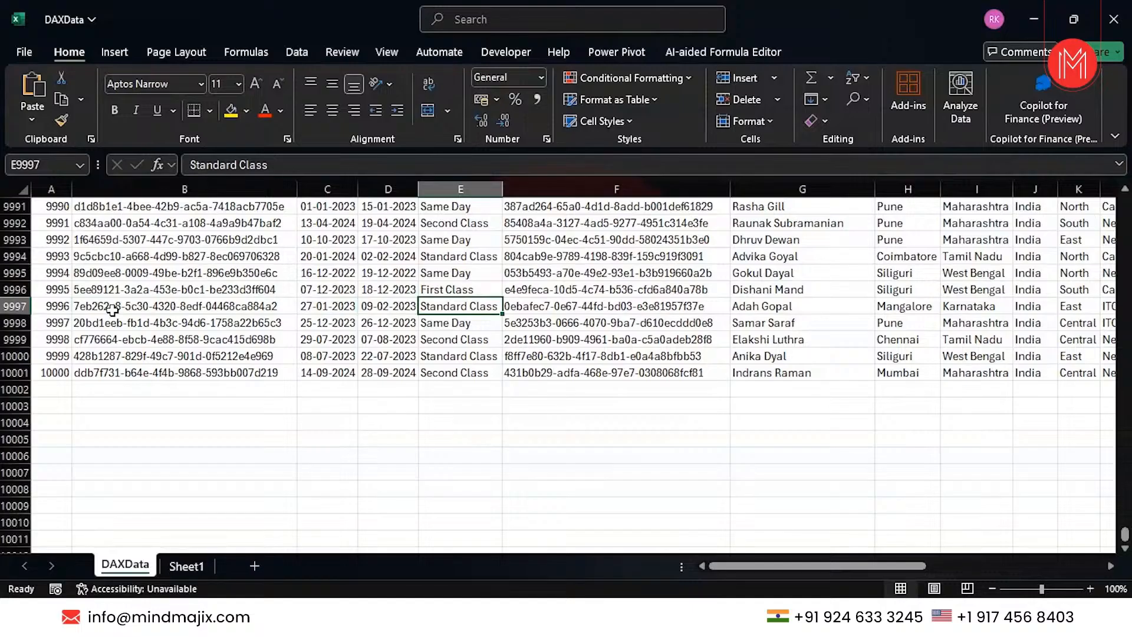
click(430, 305)
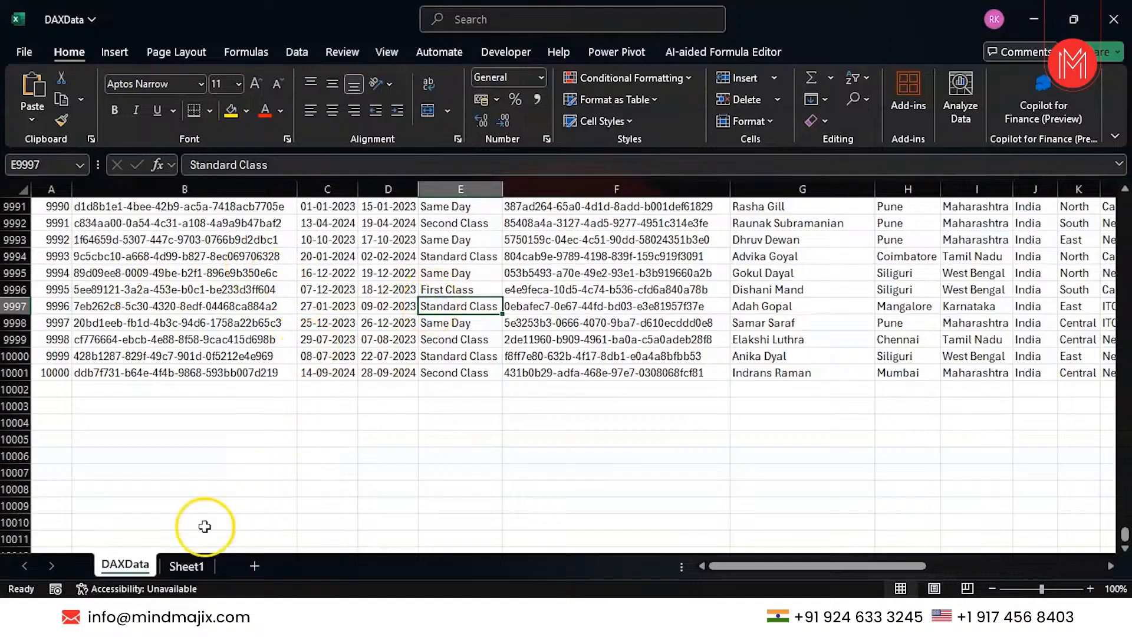
click(178, 565)
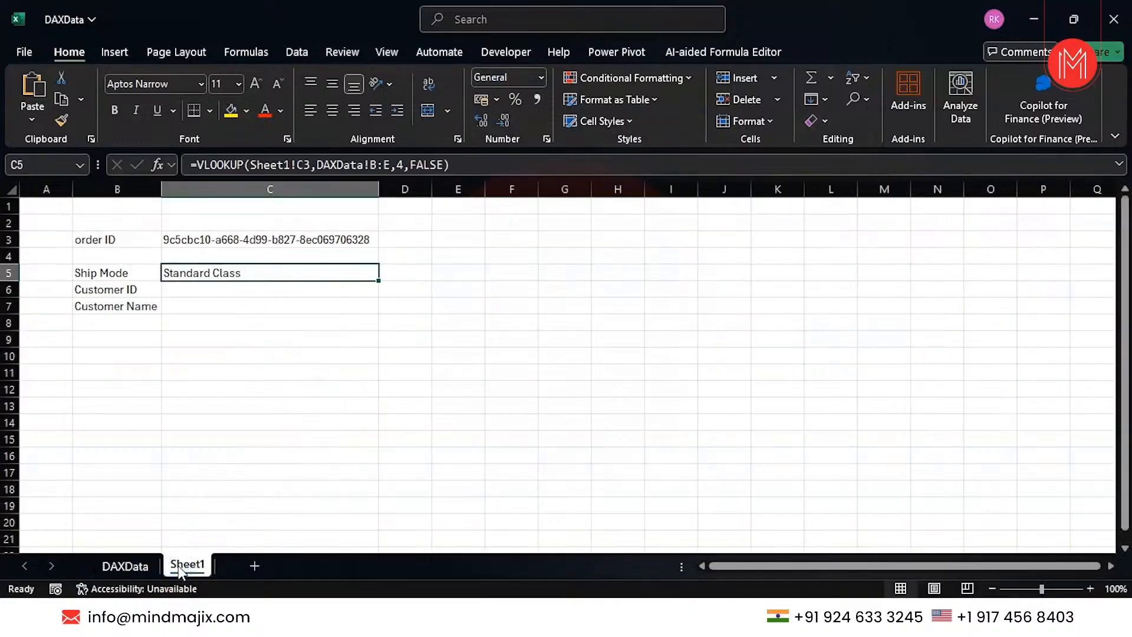
click(189, 289)
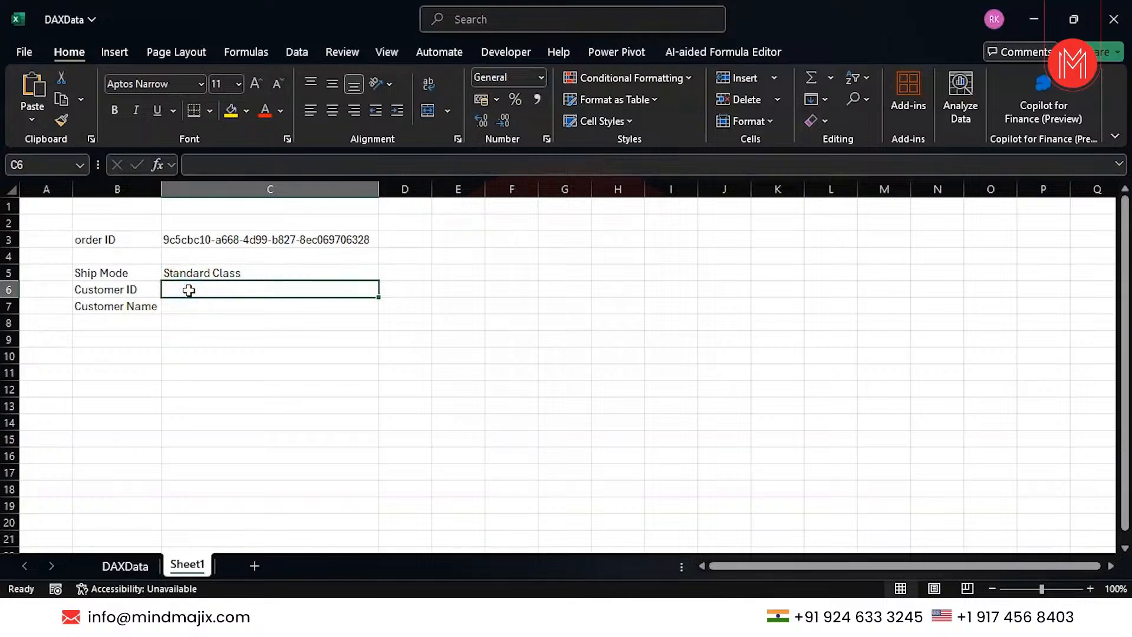
In C6 start a VLOOKUP with the order ID in C3 as lookup value.
text(=v)
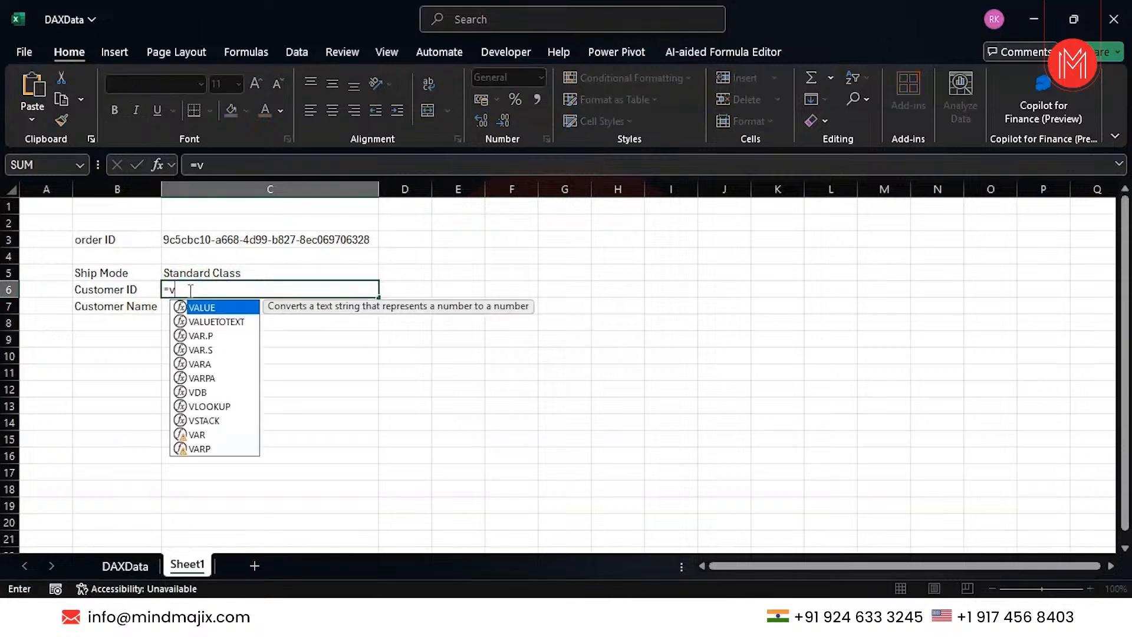
text(l)
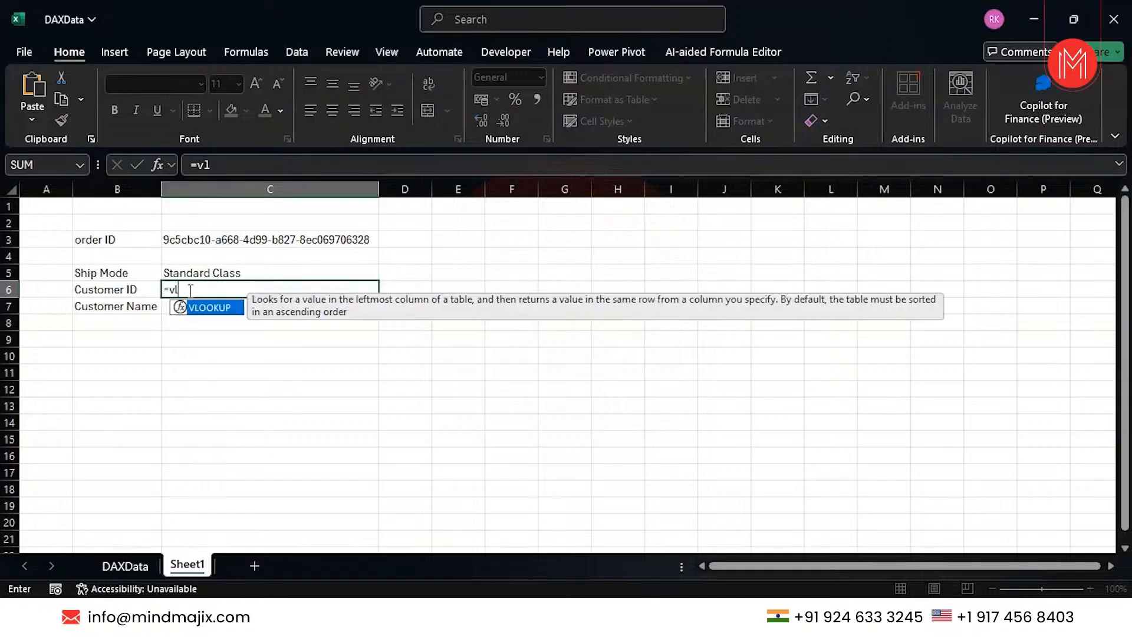
key(Tab)
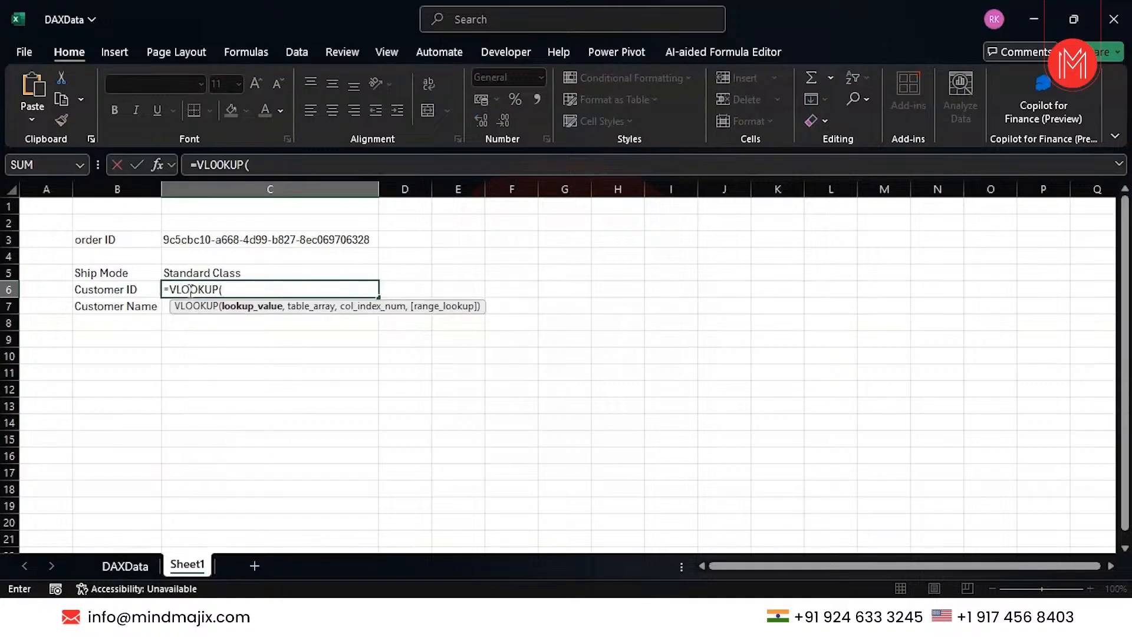
click(225, 236)
text(,)
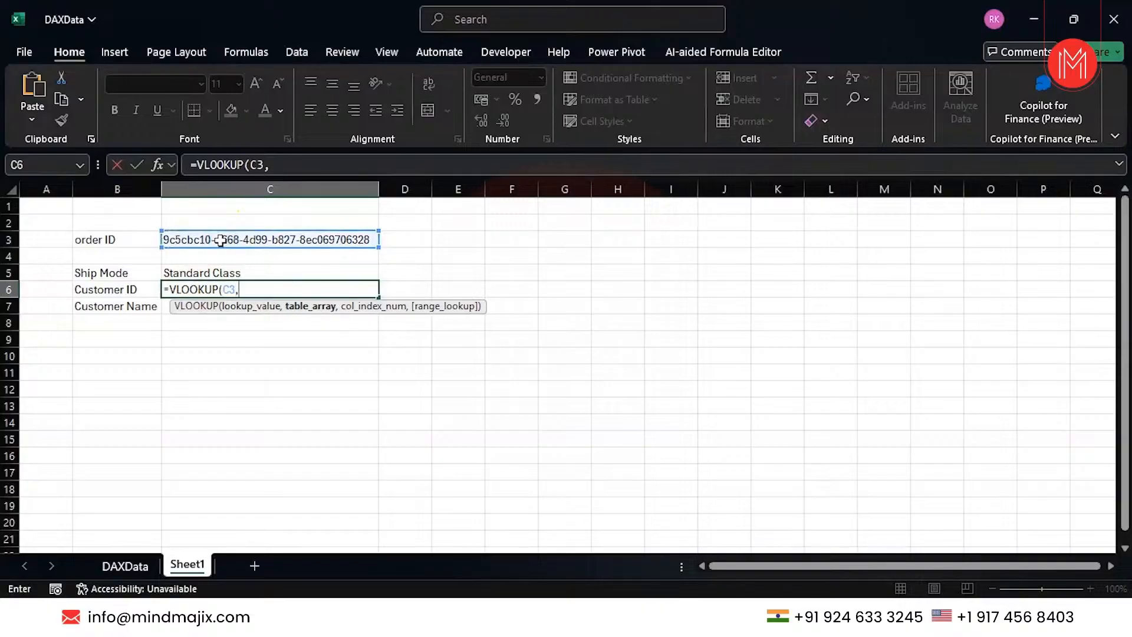
Set DAXData columns B through F as the lookup table.
click(134, 567)
scroll(319, 294, up, 15)
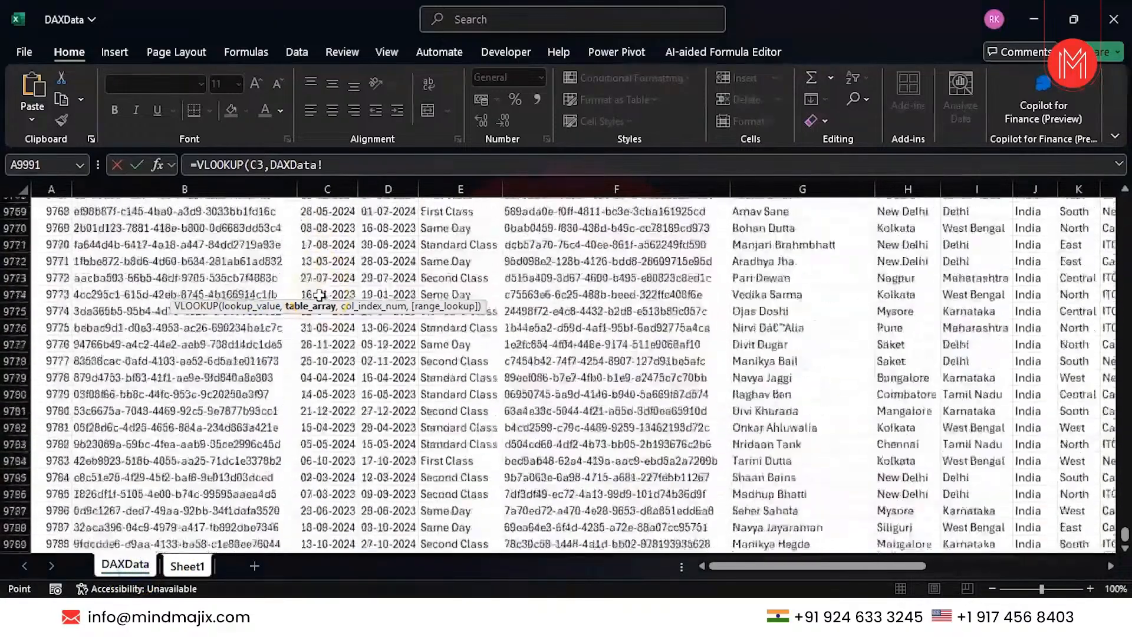
scroll(319, 294, up, 20)
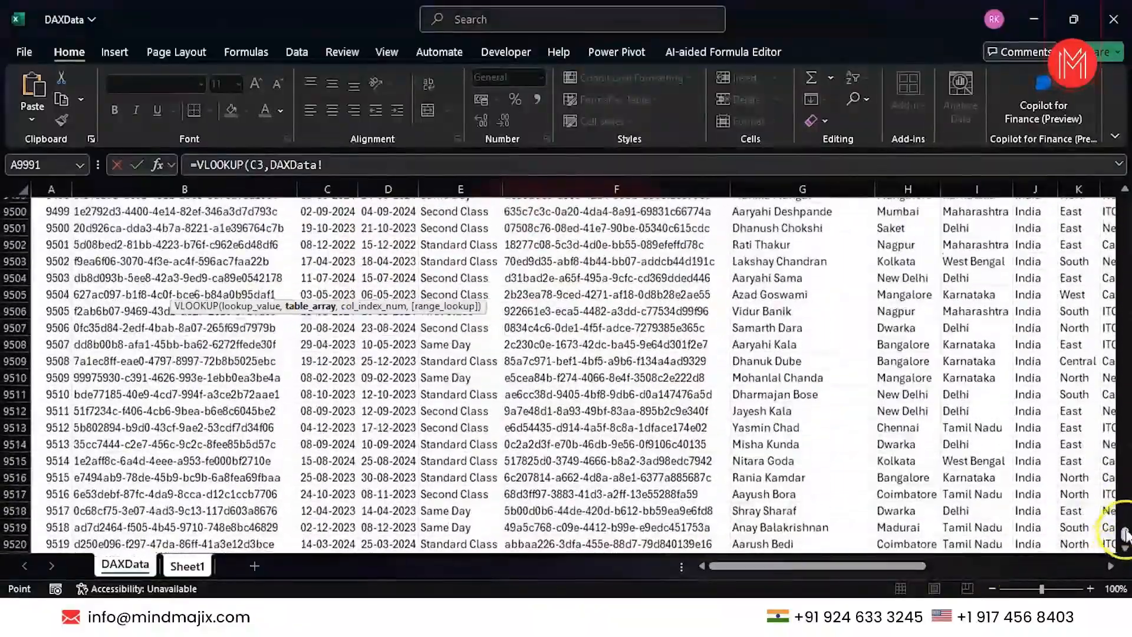
drag(1125, 535, 1125, 199)
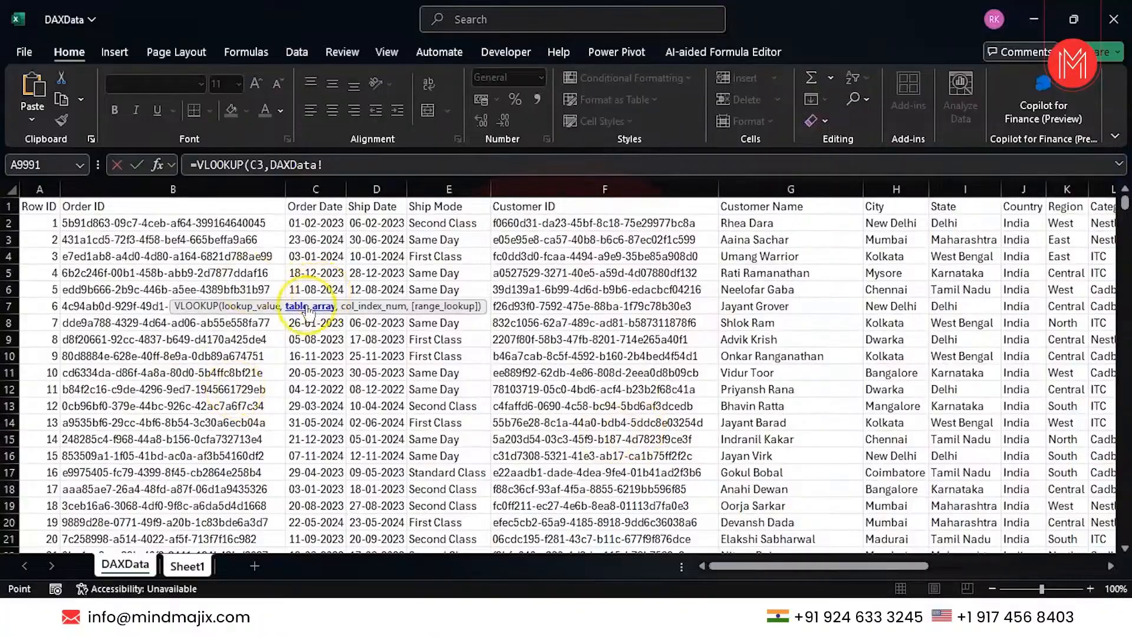
click(202, 567)
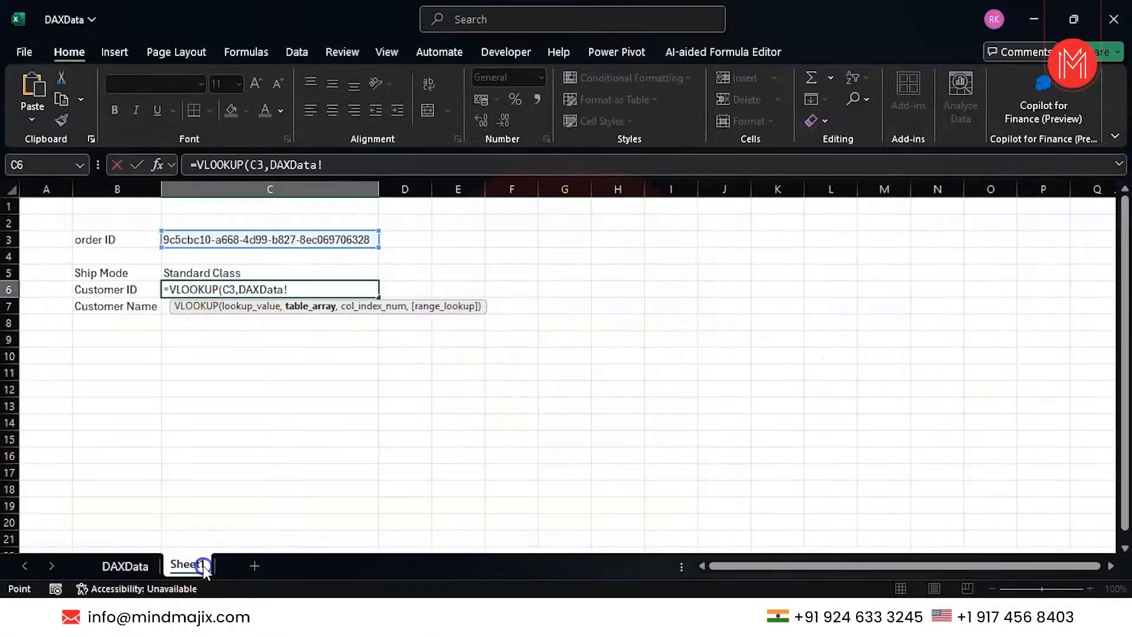
click(109, 566)
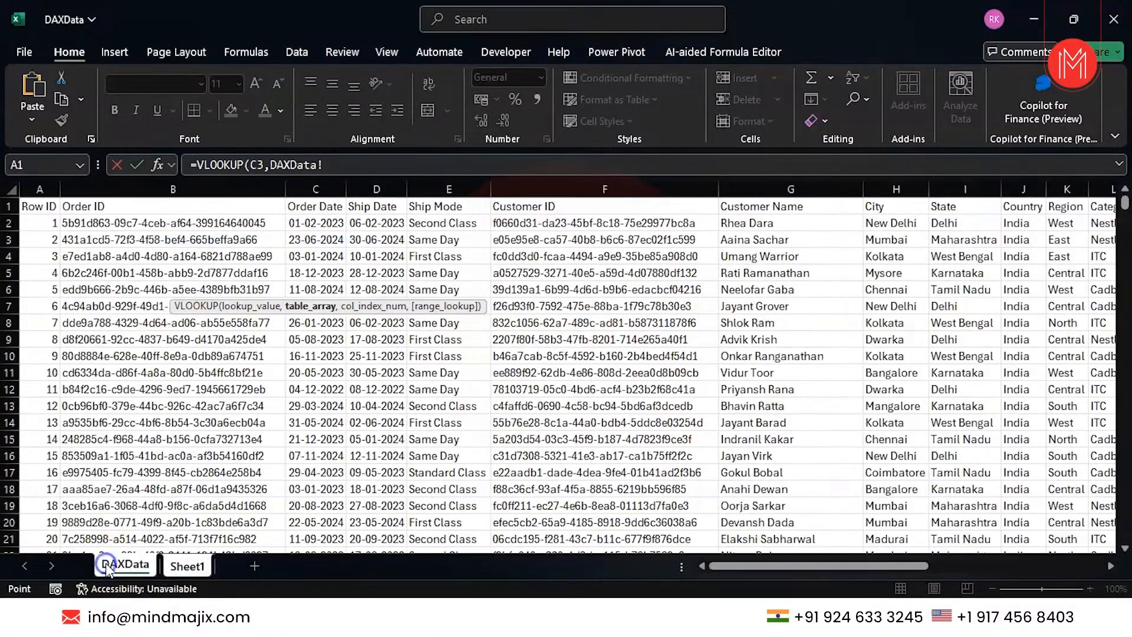
click(147, 192)
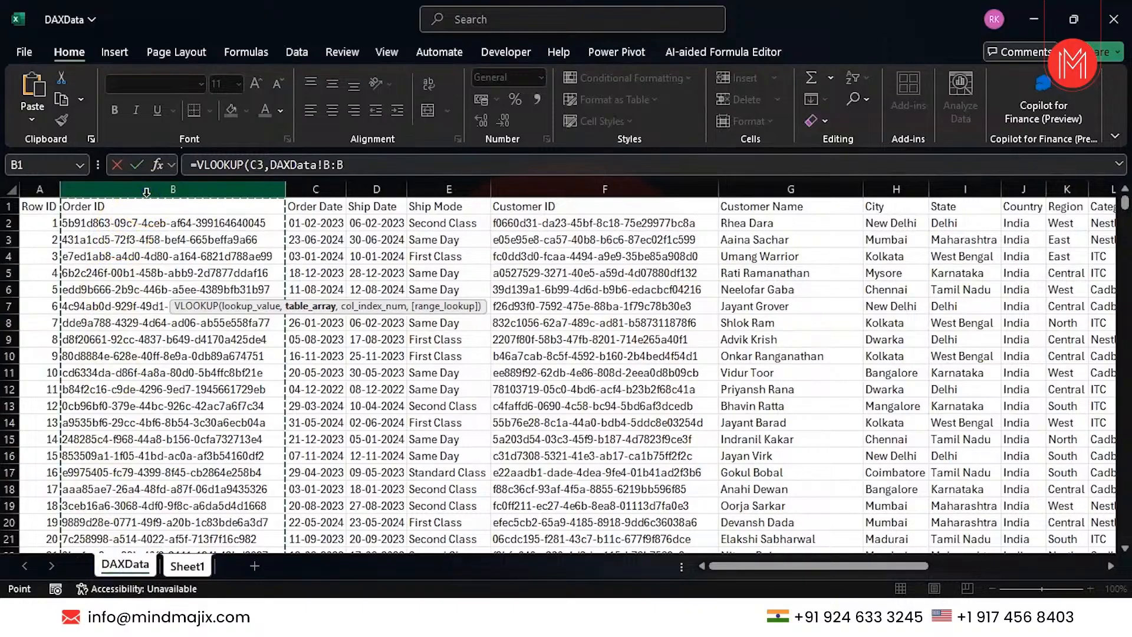
key(shift+Right)
key(shift+Right)
key(shift+Right)
key(shift+Right)
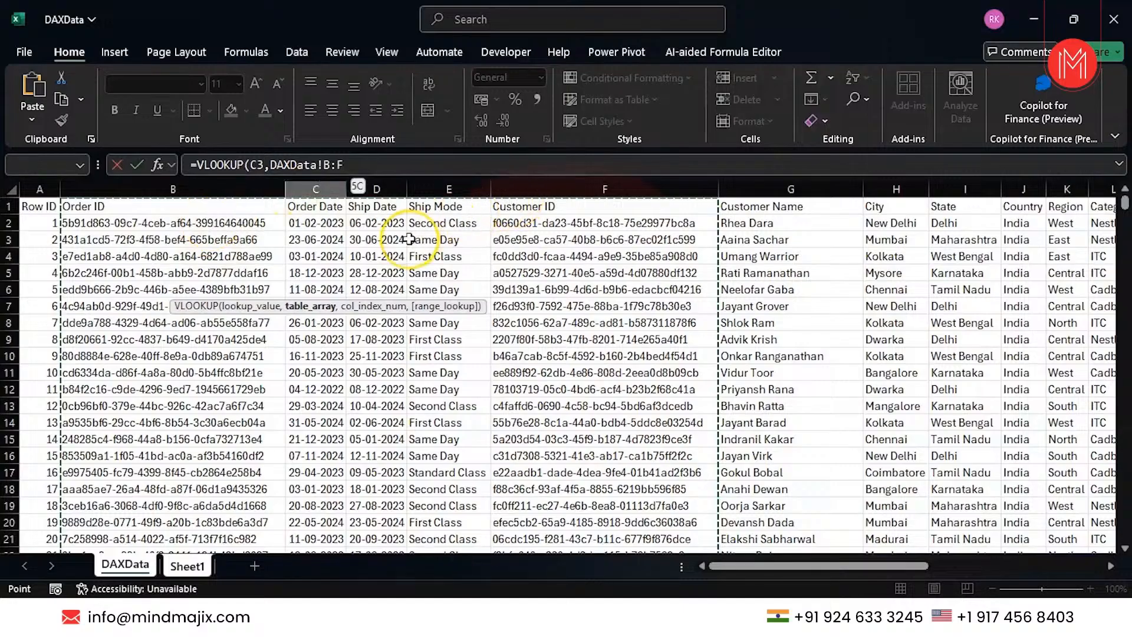
Complete the formula with column index 5 and FALSE for exact match.
text(,)
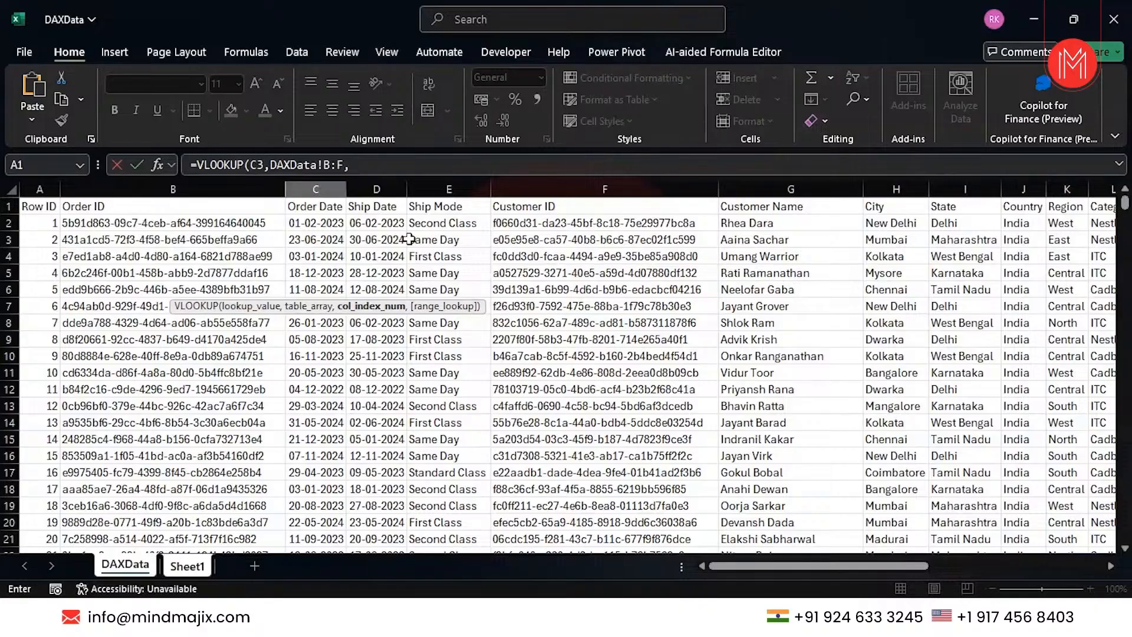
text(5,0)
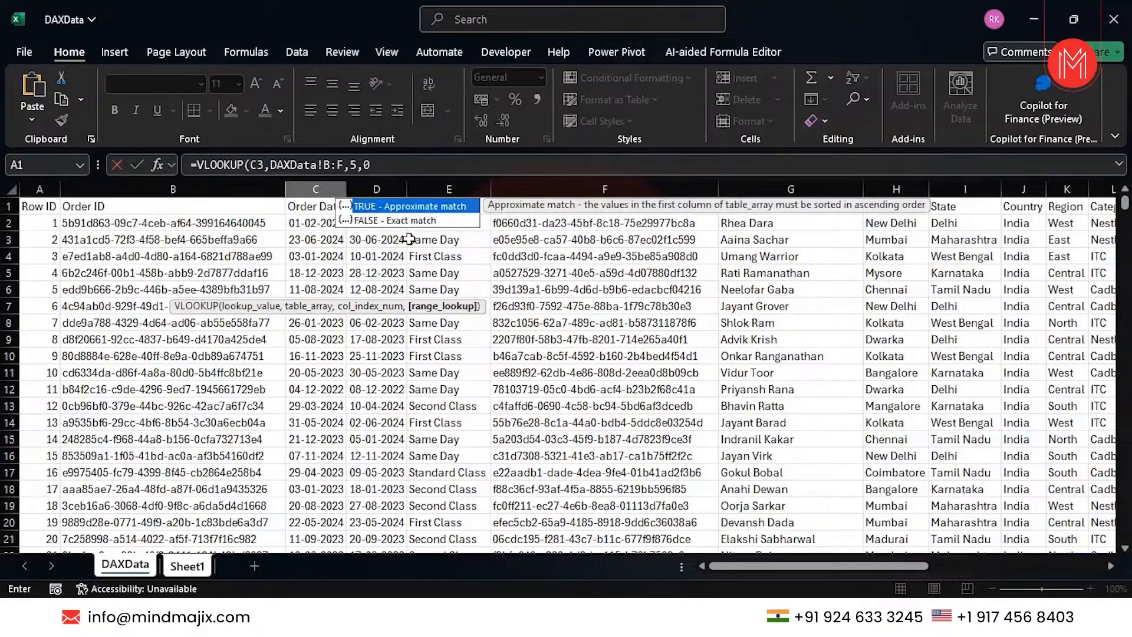
text())
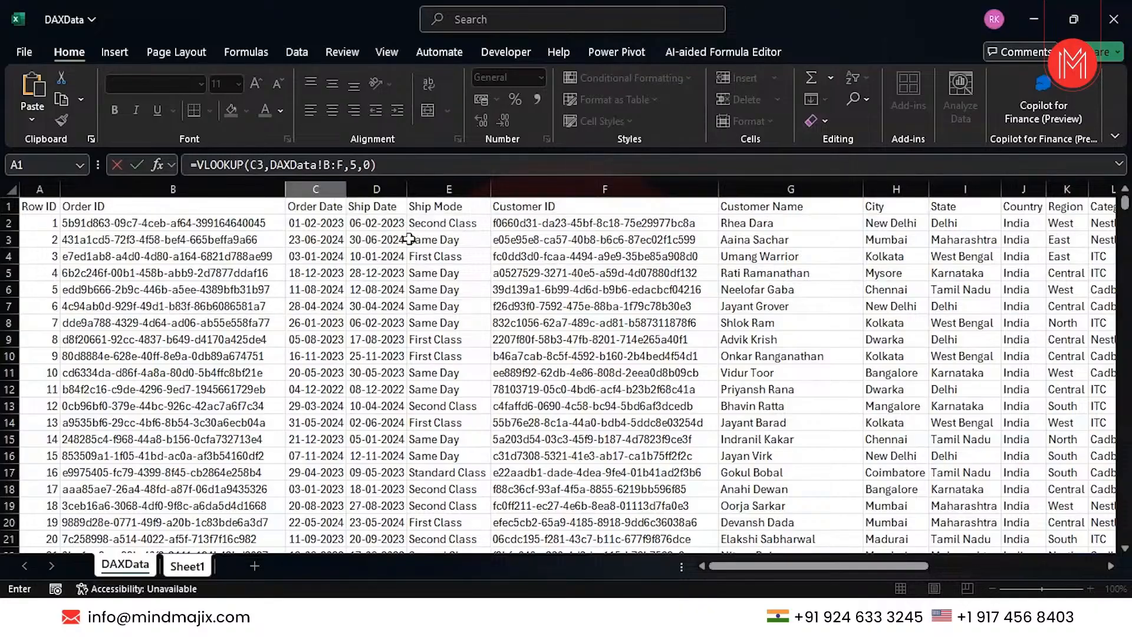
click(371, 164)
key(BackSpace)
key(Down)
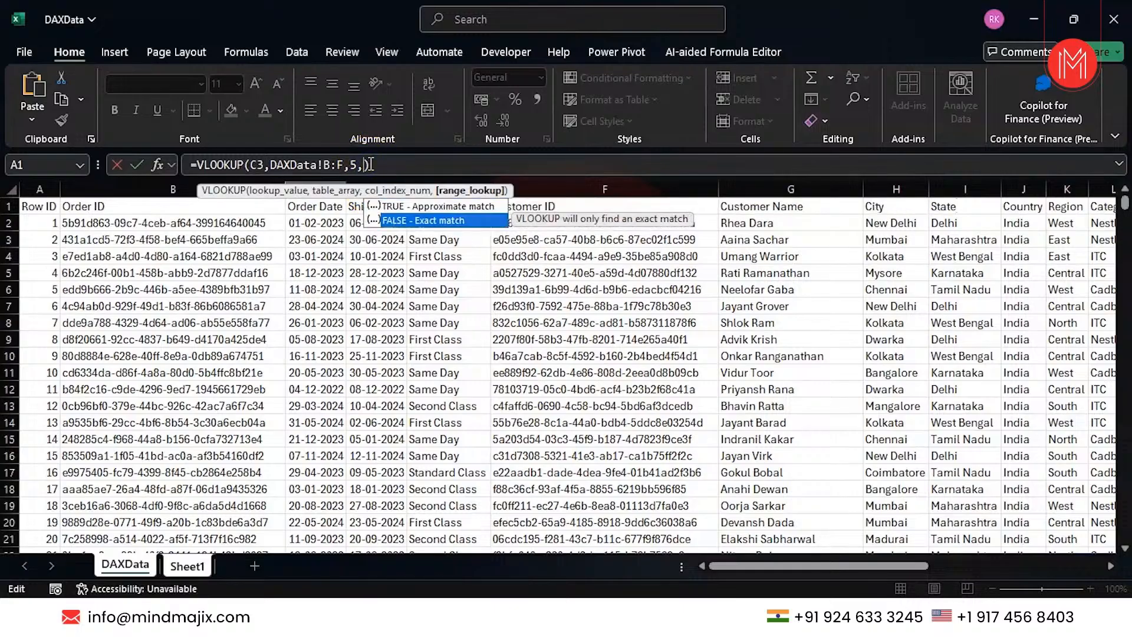
key(Tab)
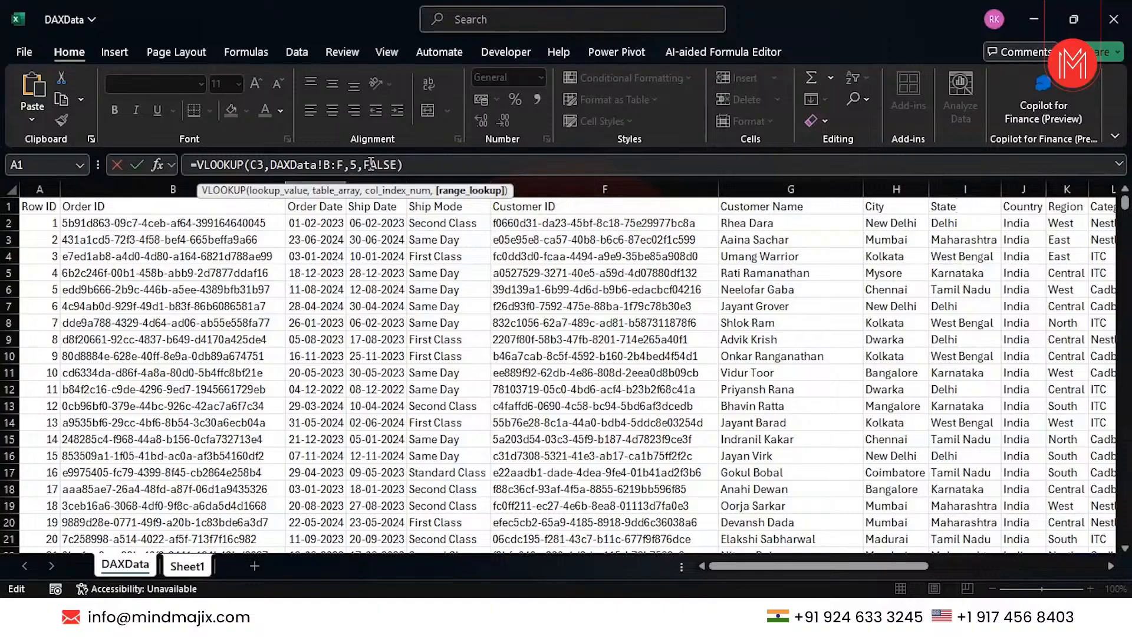
key(Return)
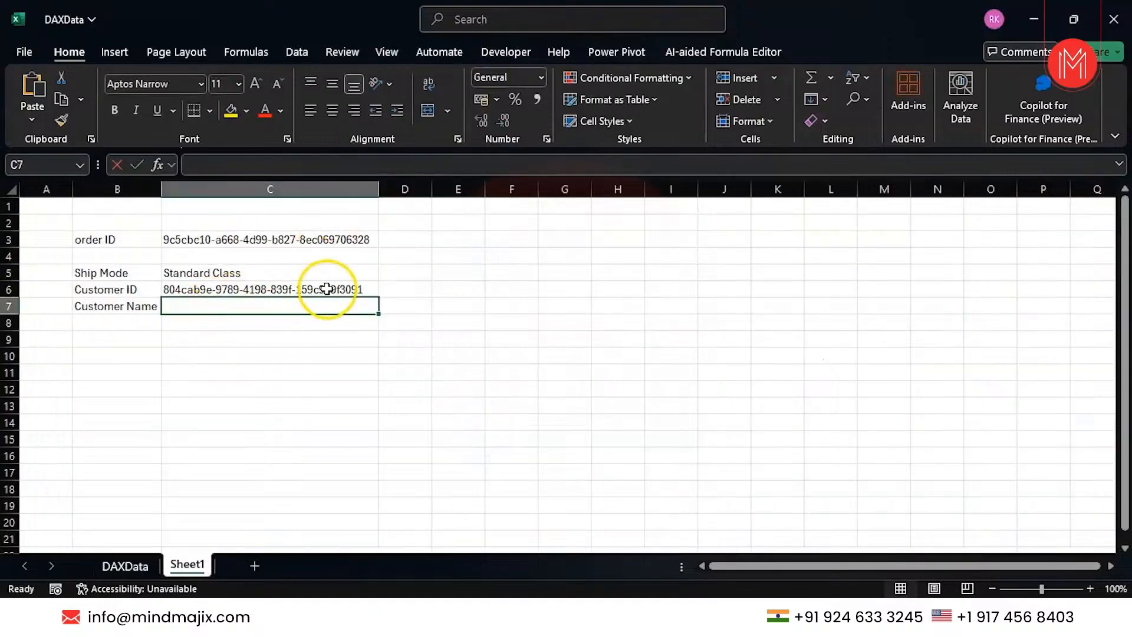
Enter =VLOOKUP(C3,DAXData!B:G,6,0) in C7 to return the Customer Name.
text(=)
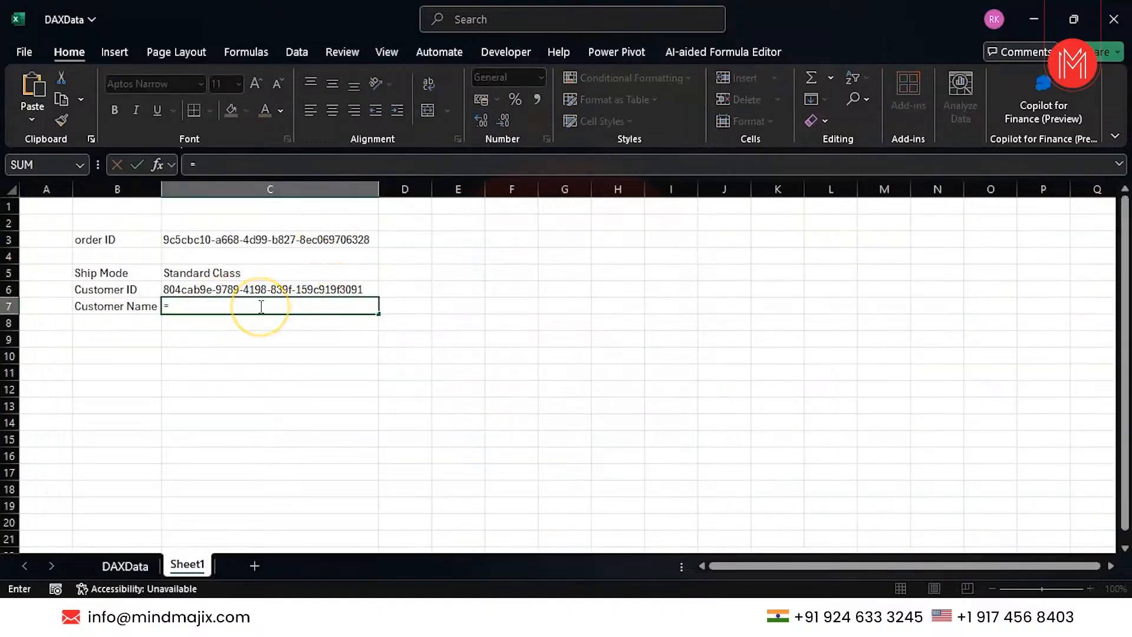
text(vl)
key(Tab)
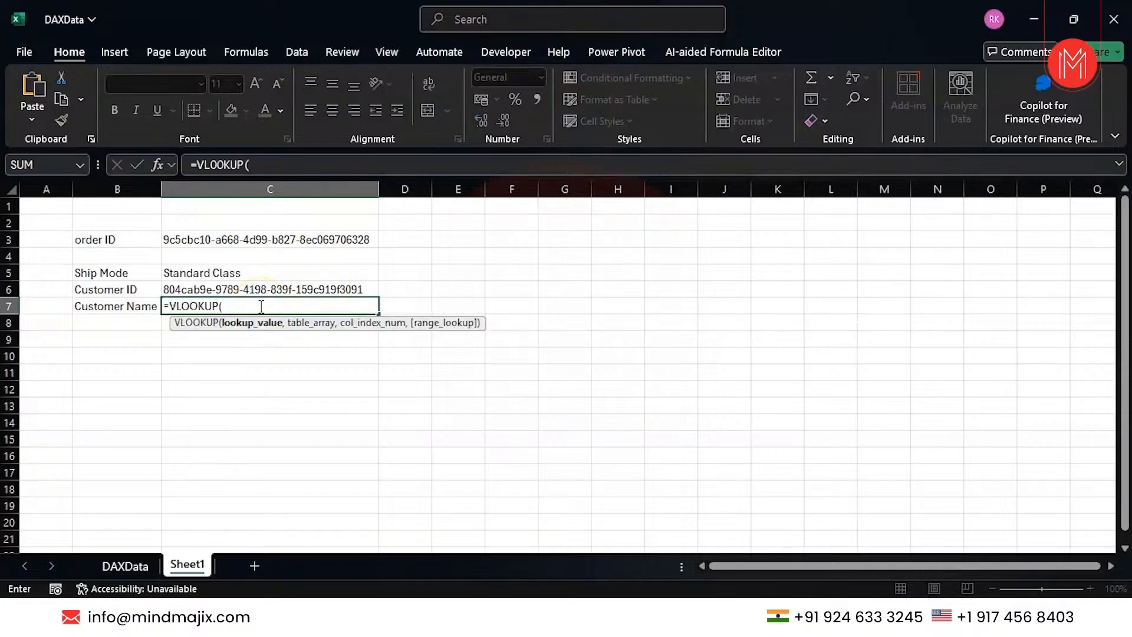
click(254, 241)
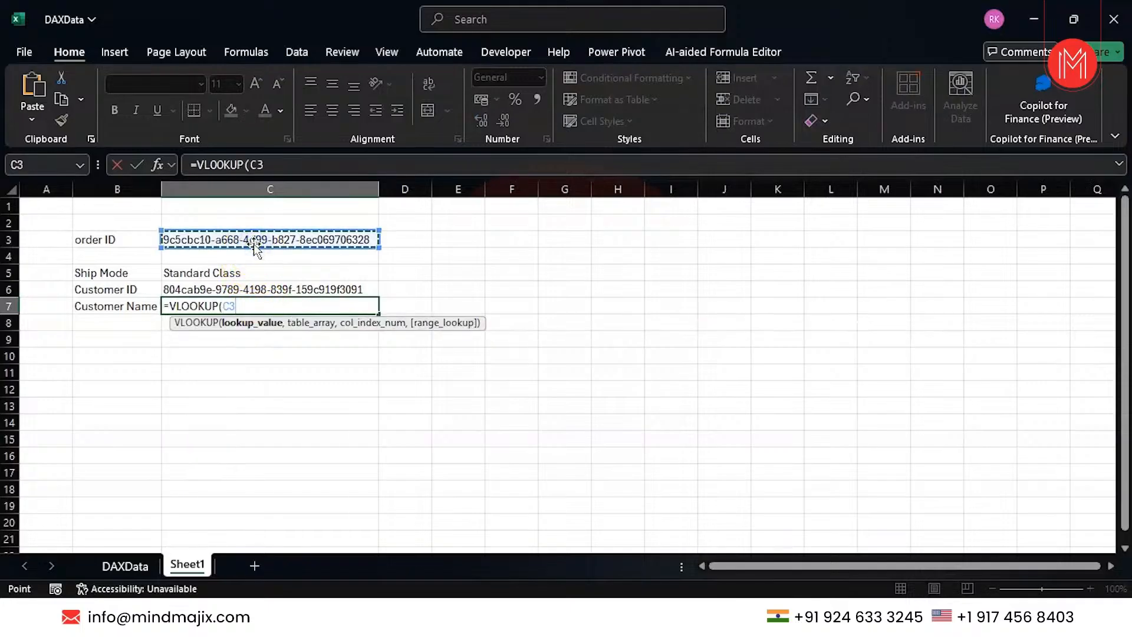
text(,)
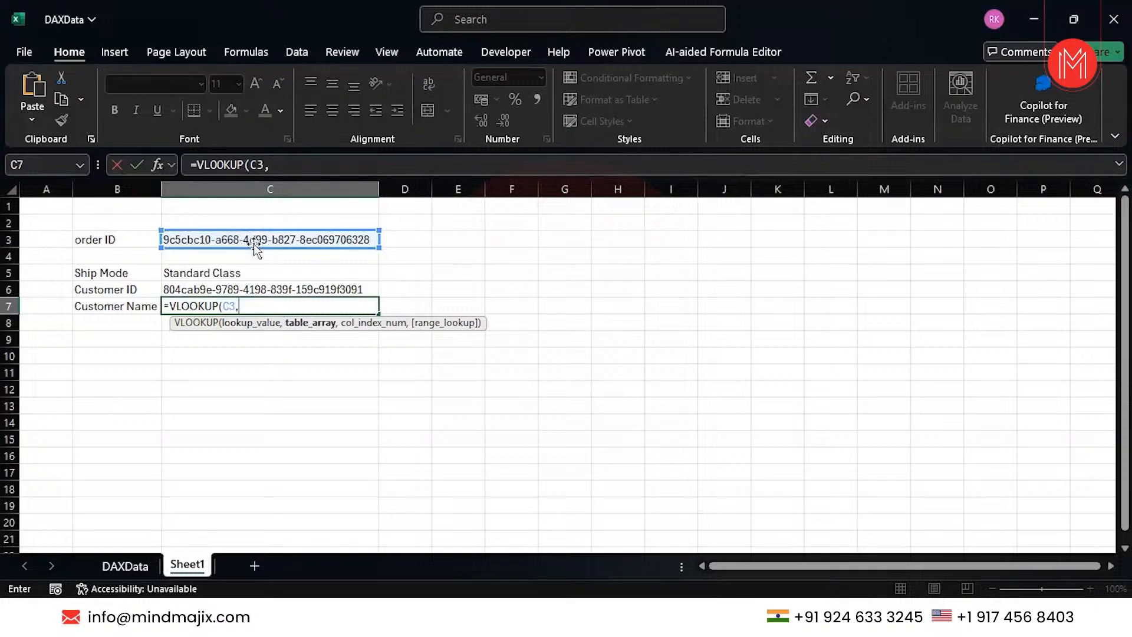
click(125, 565)
drag(191, 189, 790, 190)
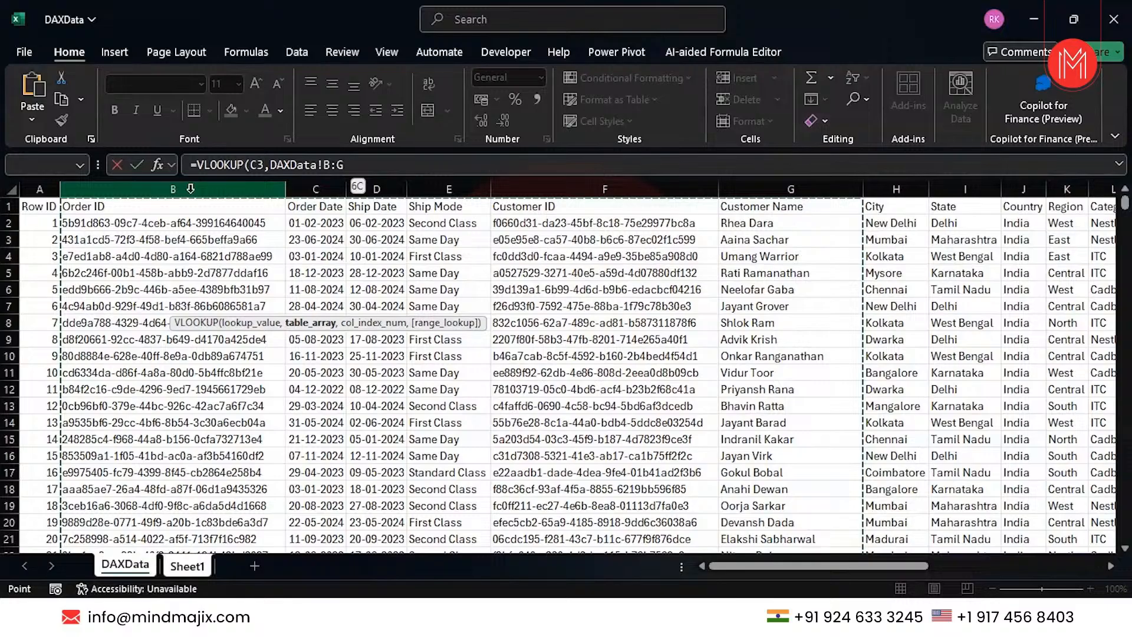
text(,)
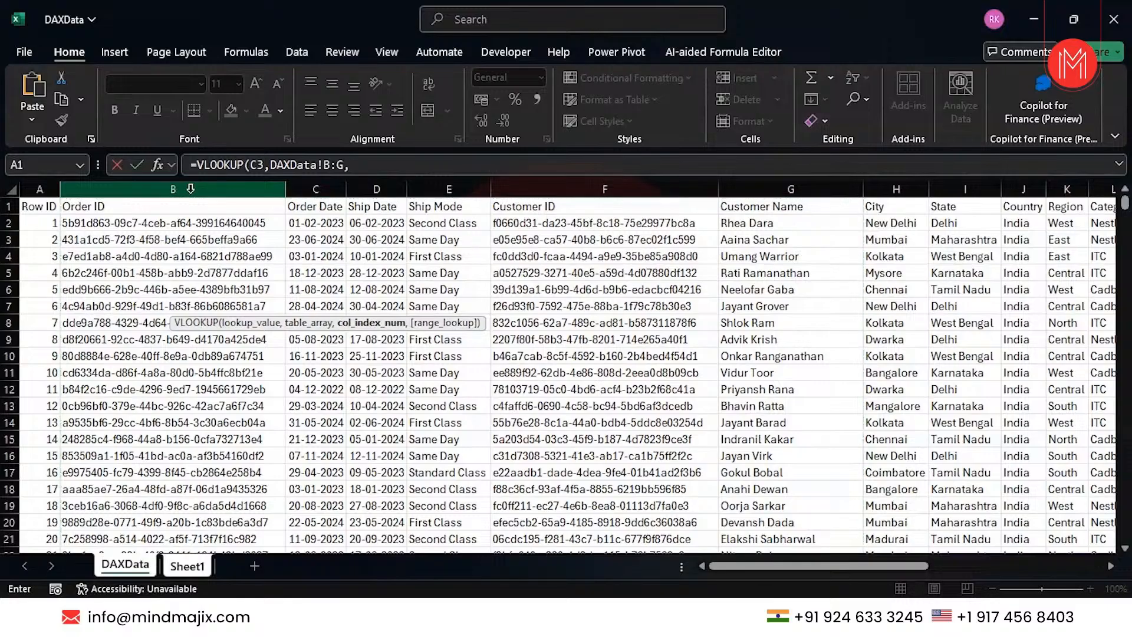
text(6,)
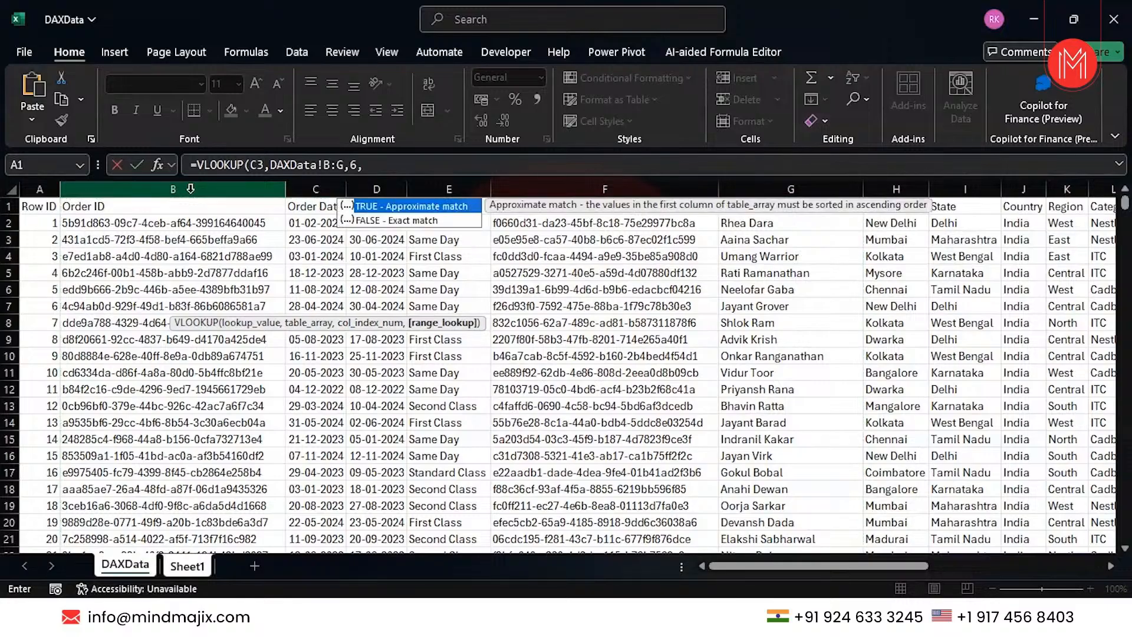
text(0)
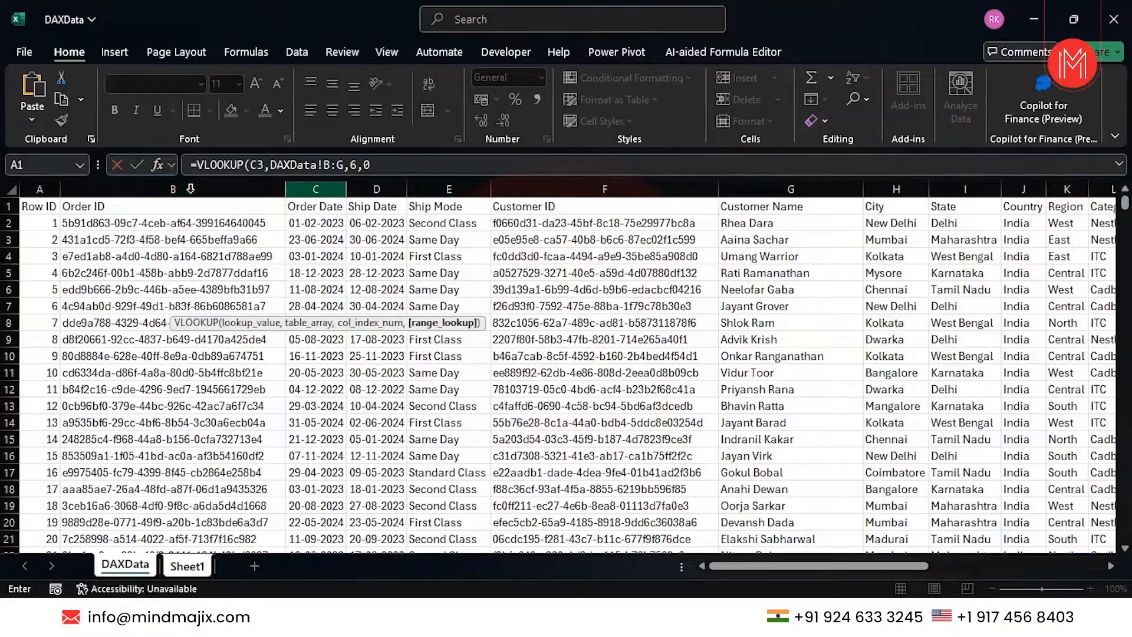
text())
key(Return)
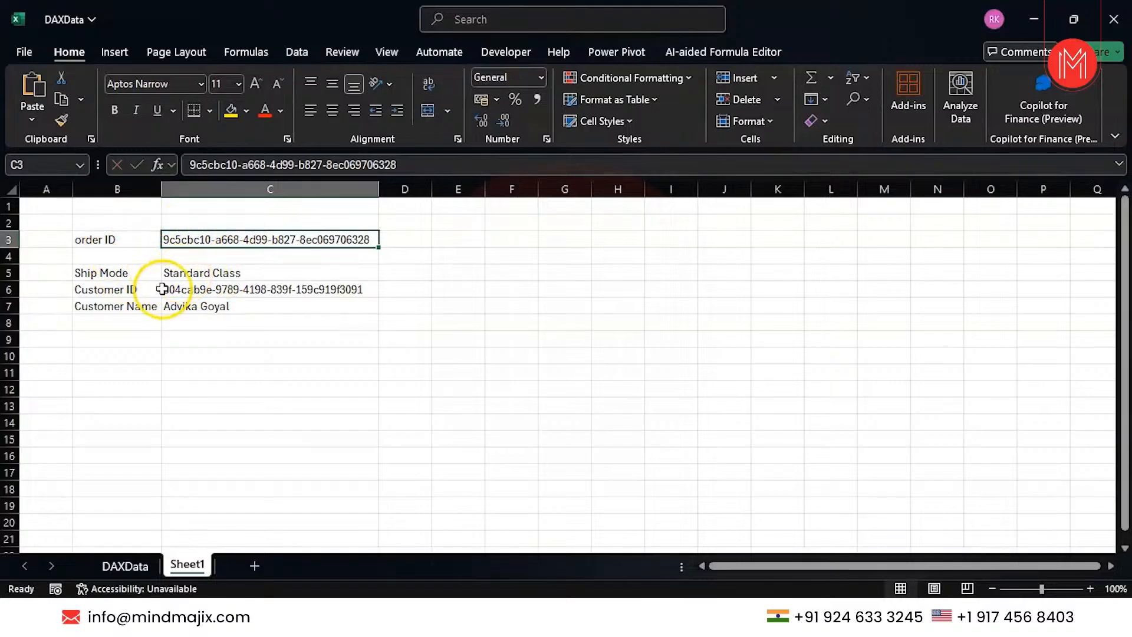
click(208, 290)
Copy the last DAXData order ID in B10001 and paste it into Sheet1 C3.
click(126, 565)
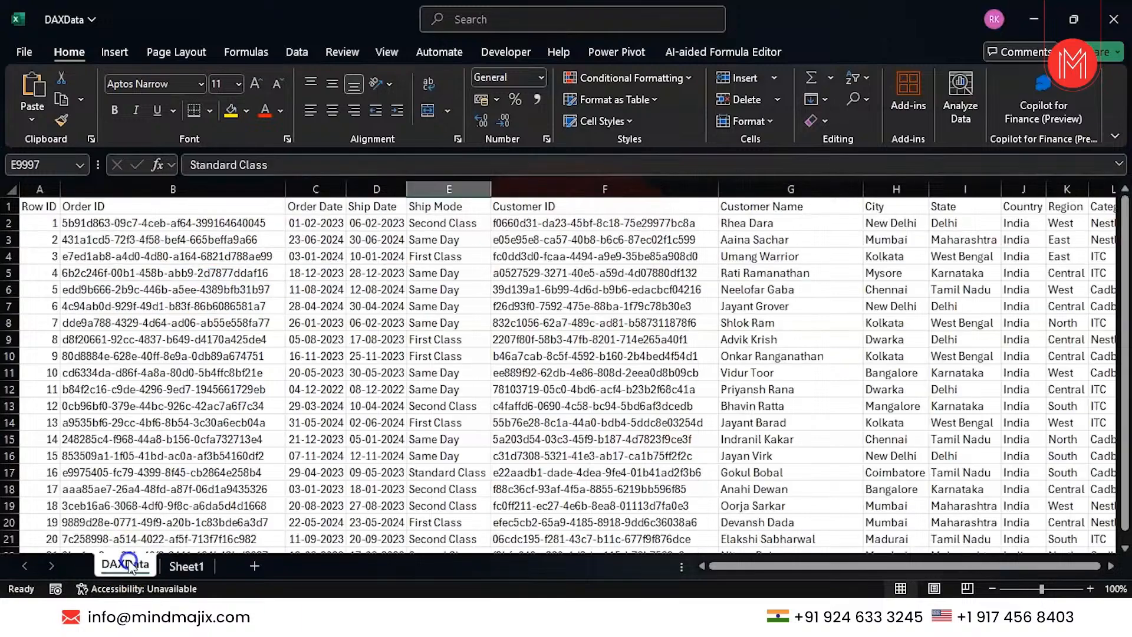
click(169, 372)
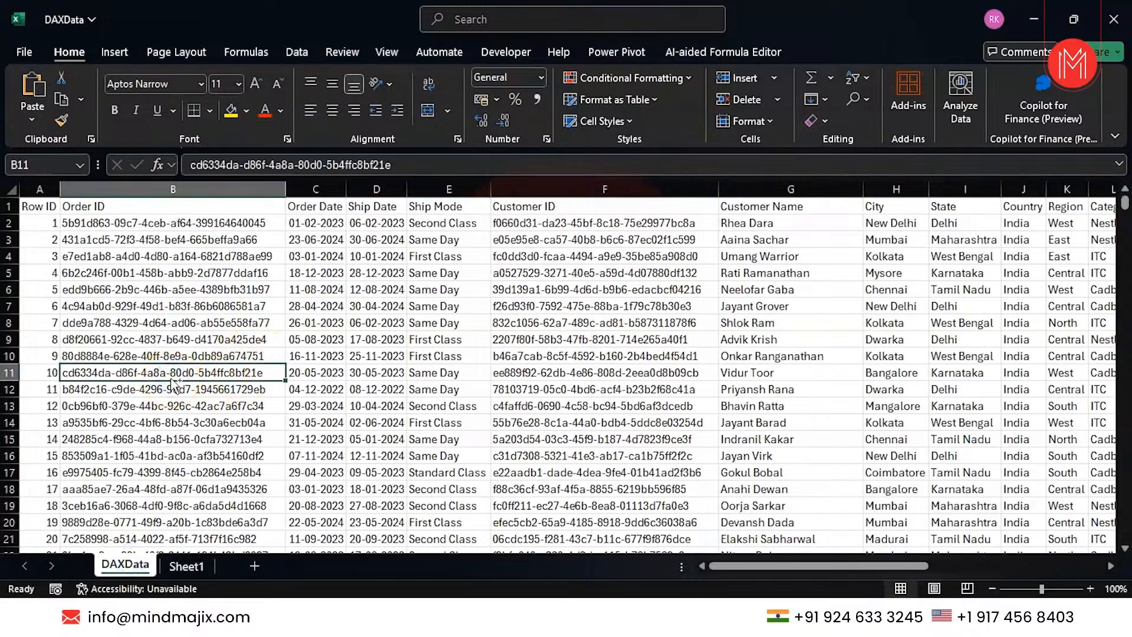
key(ctrl+c)
key(ctrl+Down)
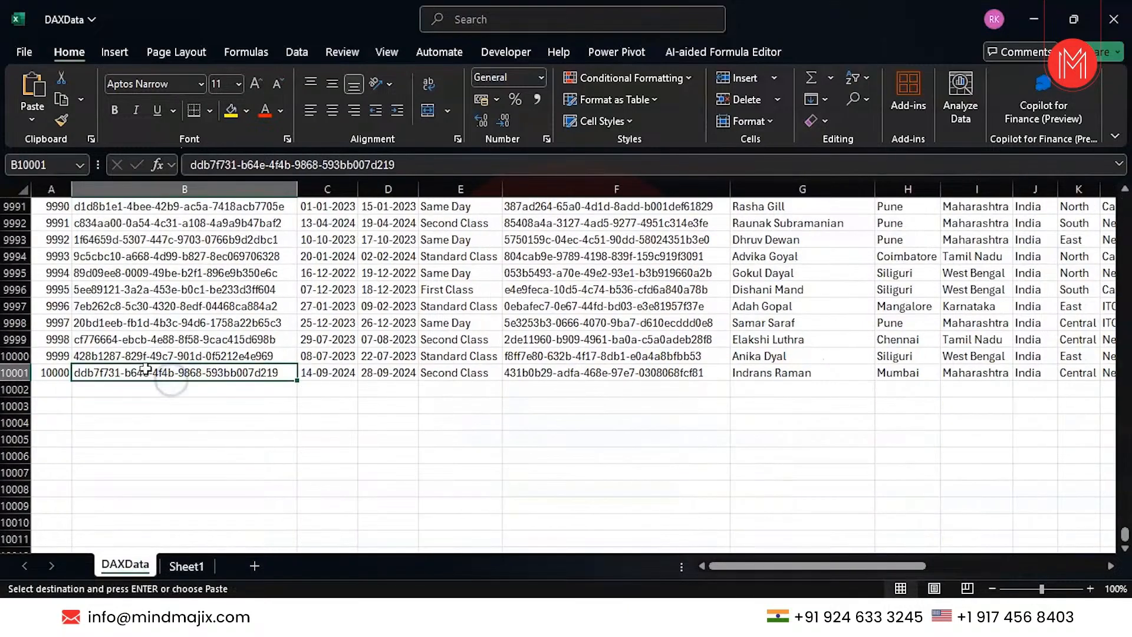
double_click(146, 369)
double_click(145, 369)
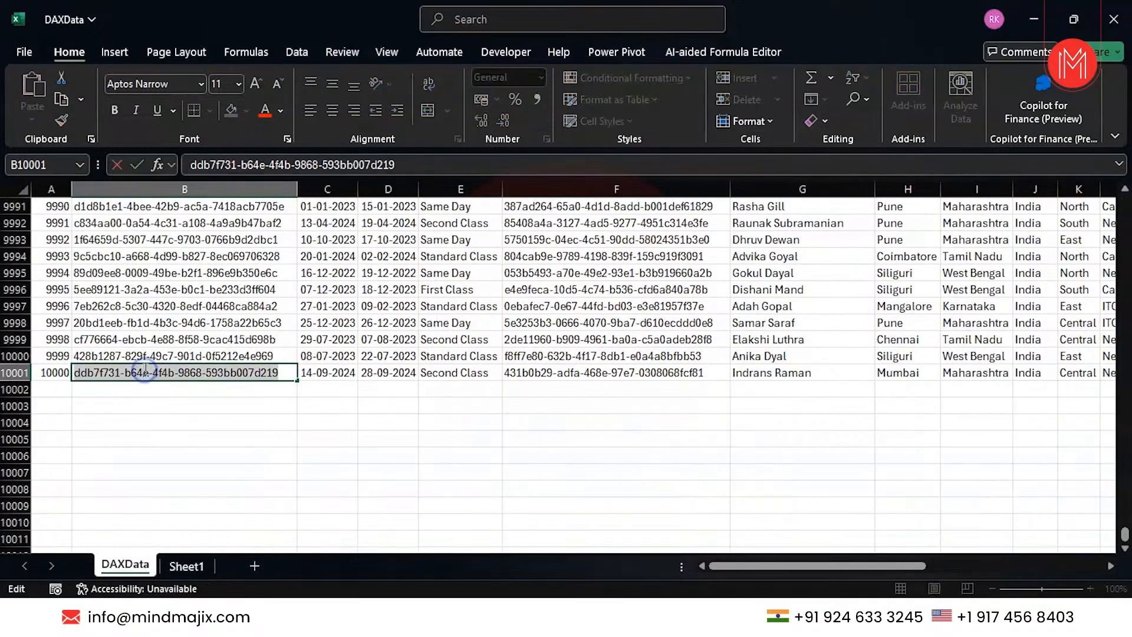
key(ctrl+c)
click(184, 565)
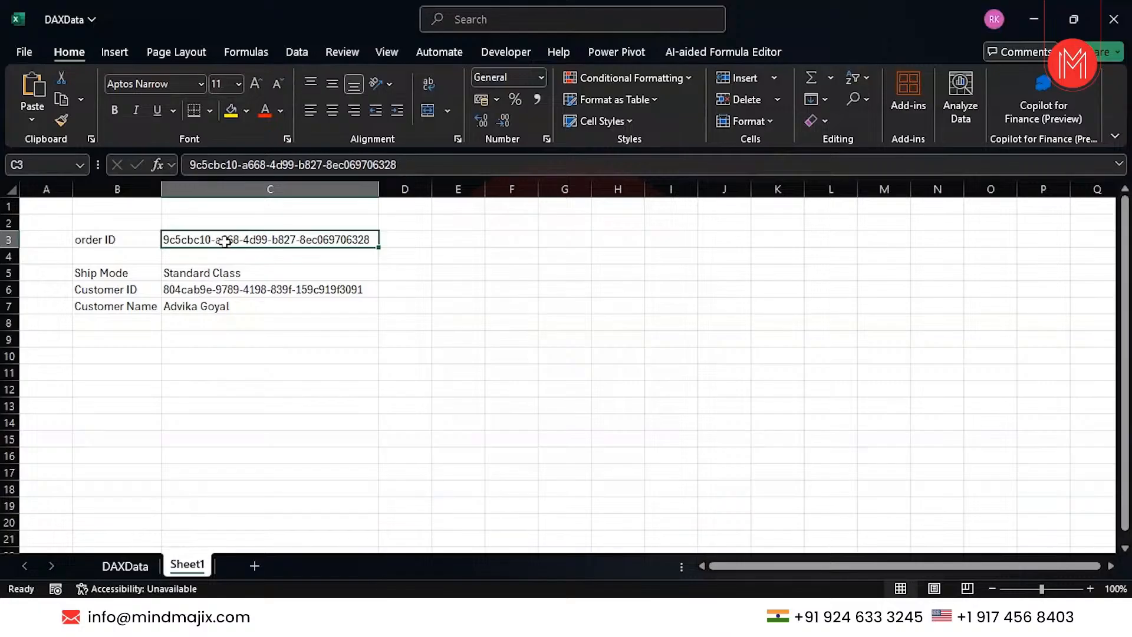
key(ctrl+v)
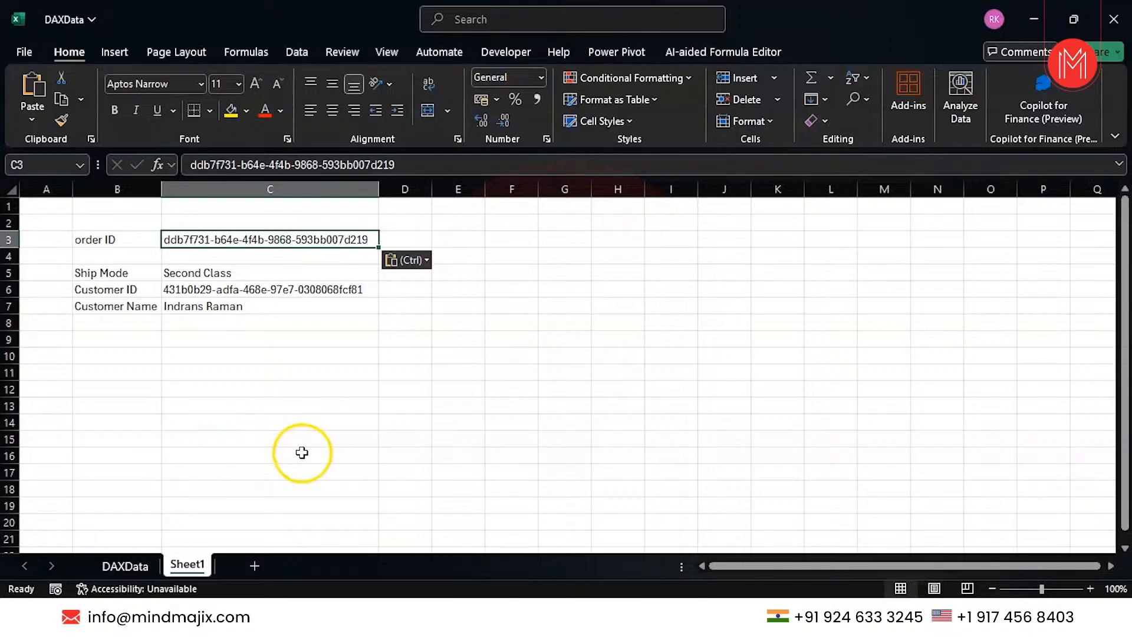
Add the label Price in B8.
click(112, 325)
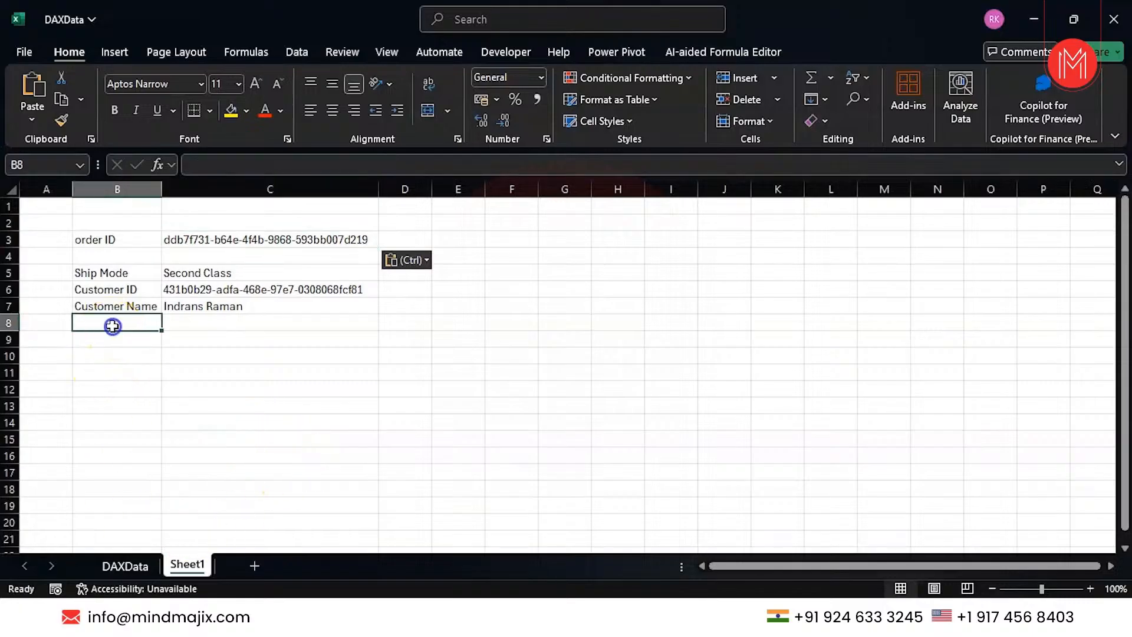
text(Pric)
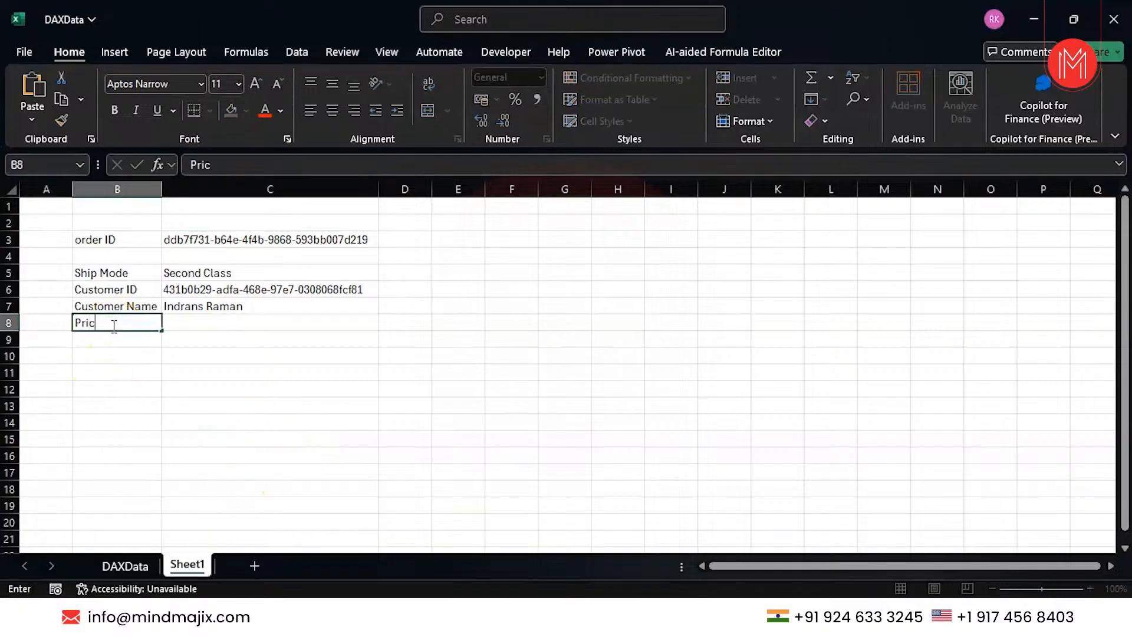
text(e)
click(218, 324)
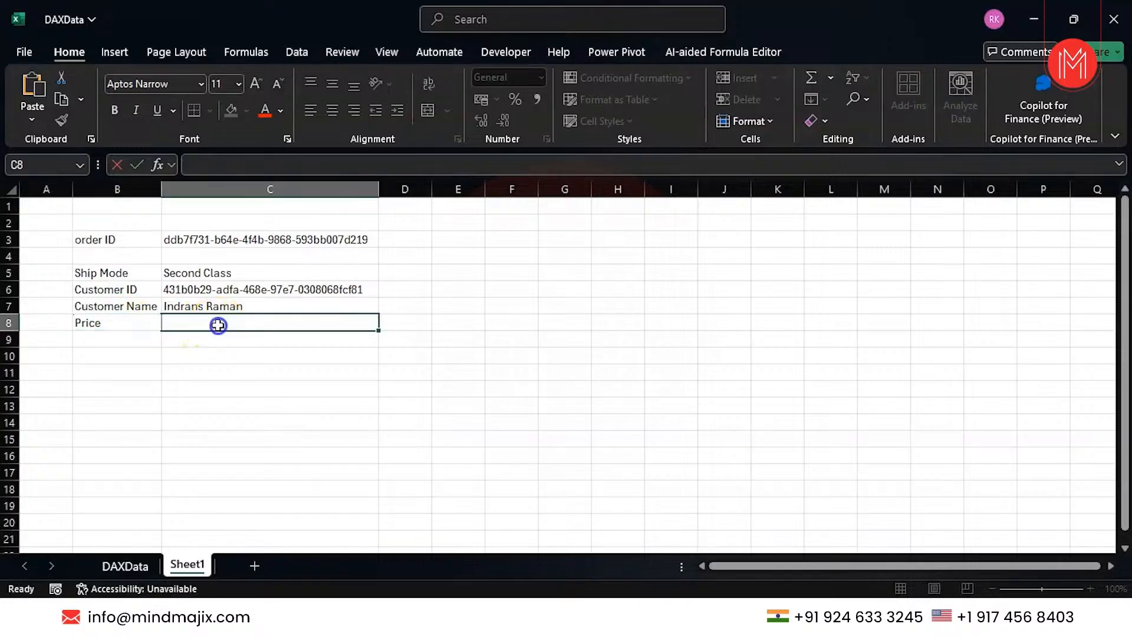
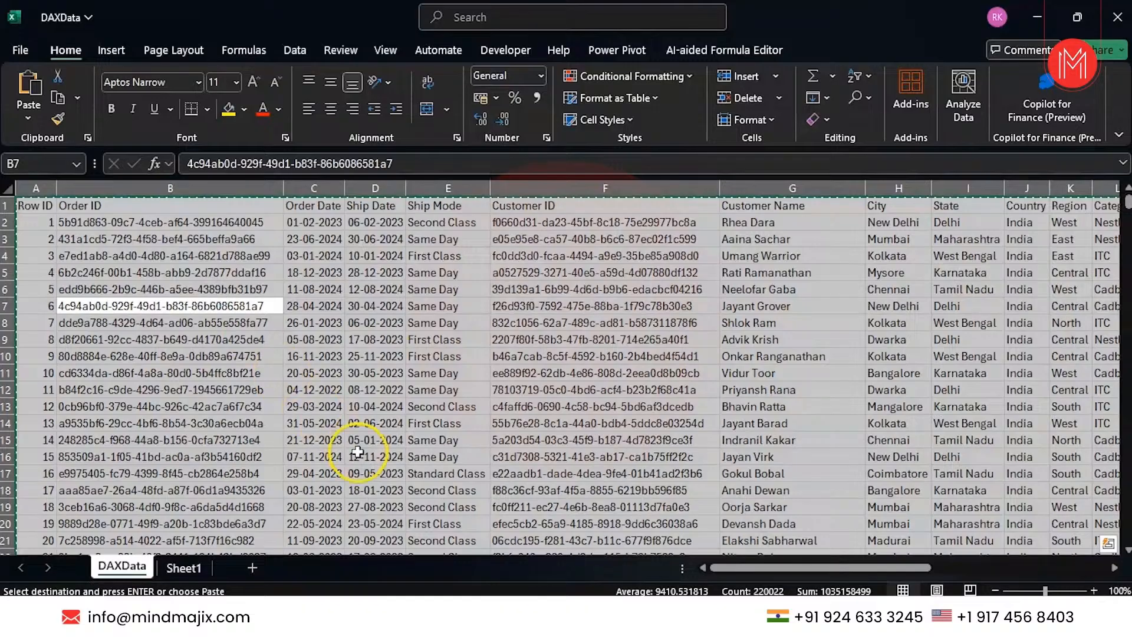
Insert a new blank worksheet, Sheet2, next to the DAXData tab.
click(252, 568)
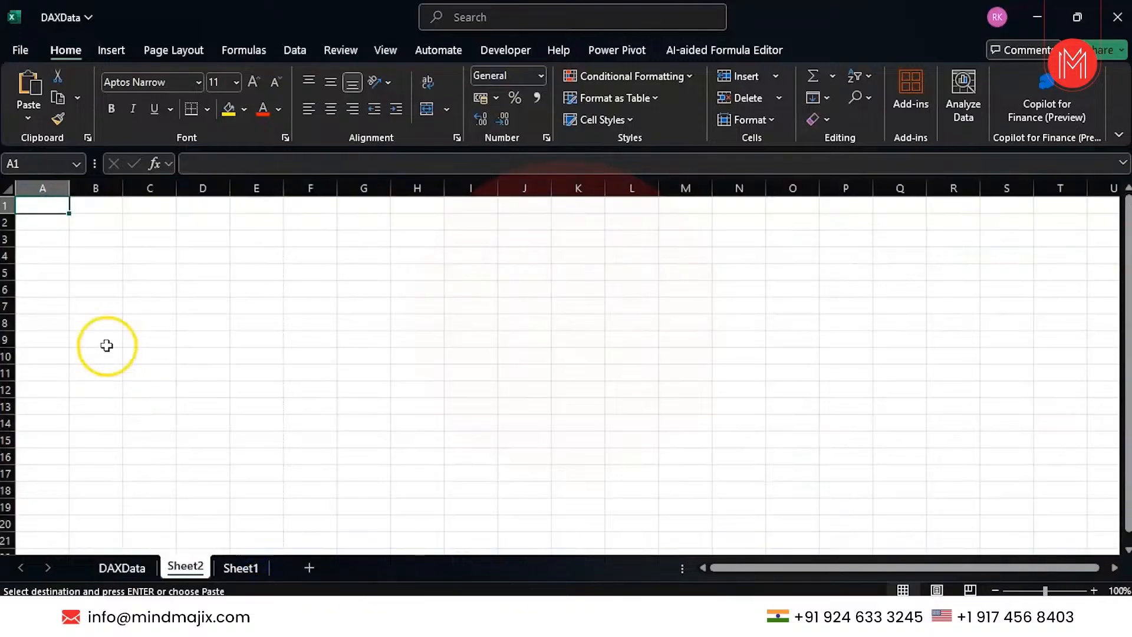
Paste the copied DAXData records transposed at Sheet2 A1 and auto-fit column A.
right_click(39, 204)
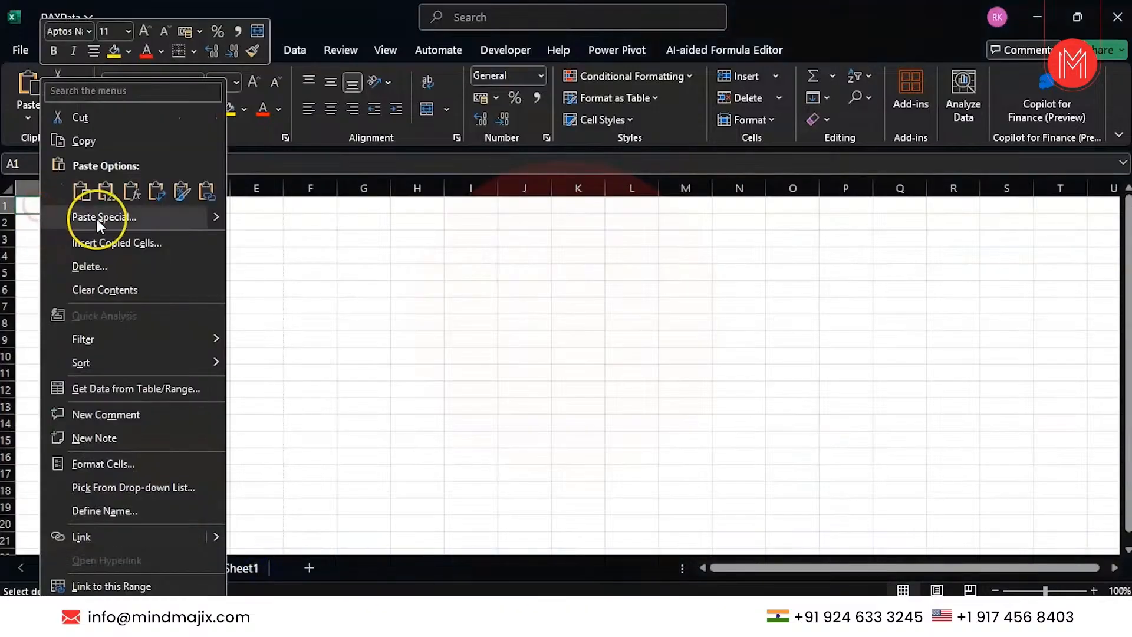
click(158, 190)
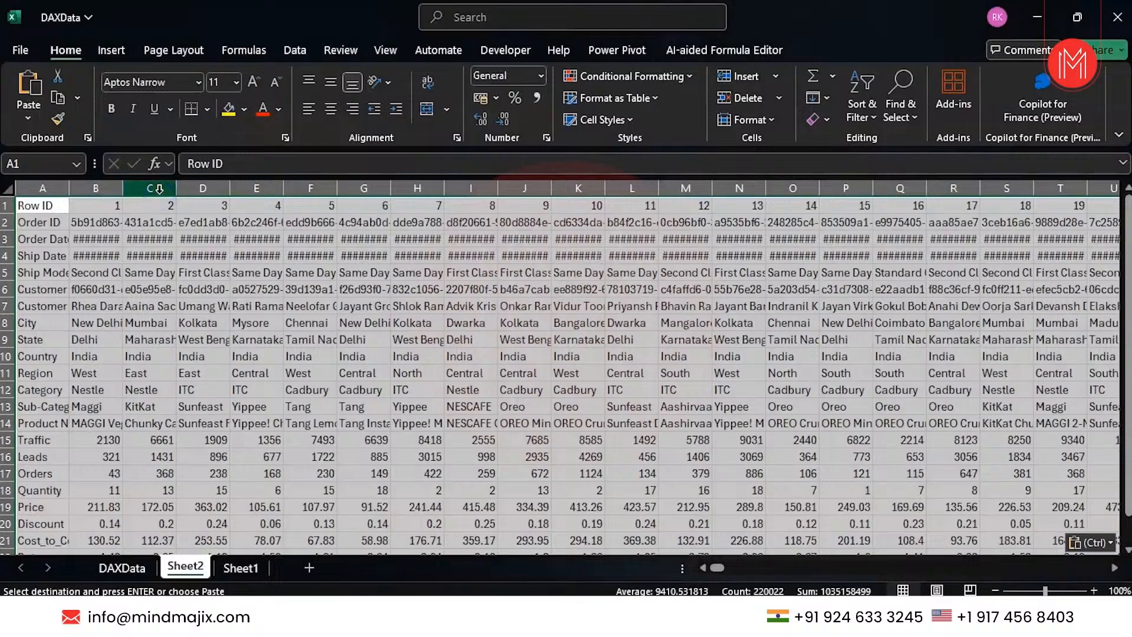
click(69, 248)
double_click(69, 188)
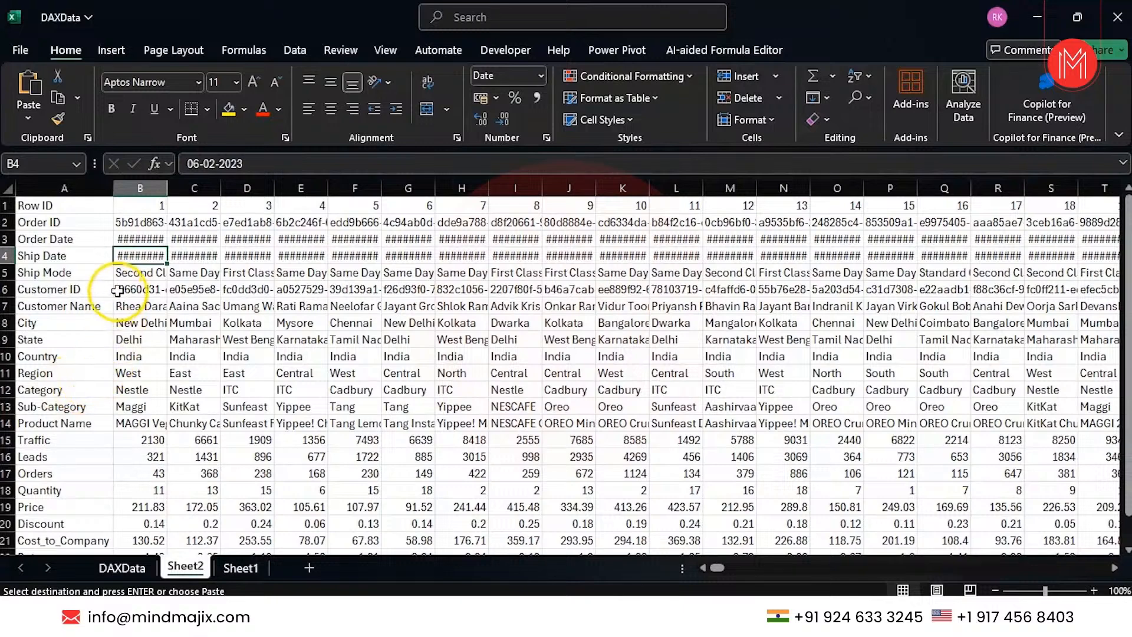
Select the whole of Sheet2 and auto-fit all column widths.
click(67, 271)
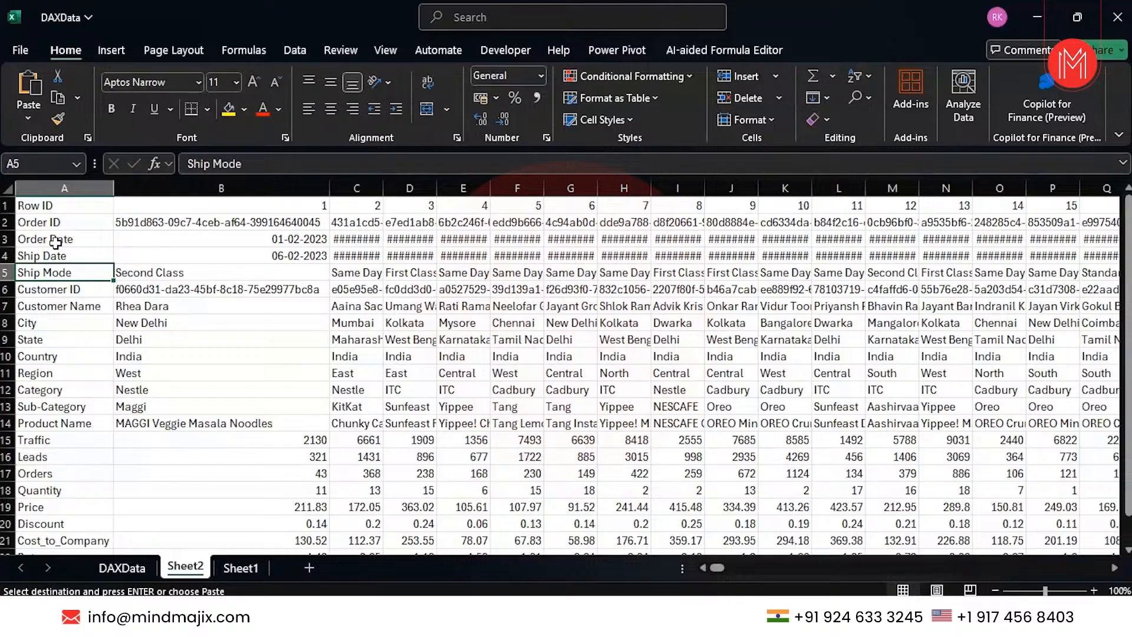
click(248, 204)
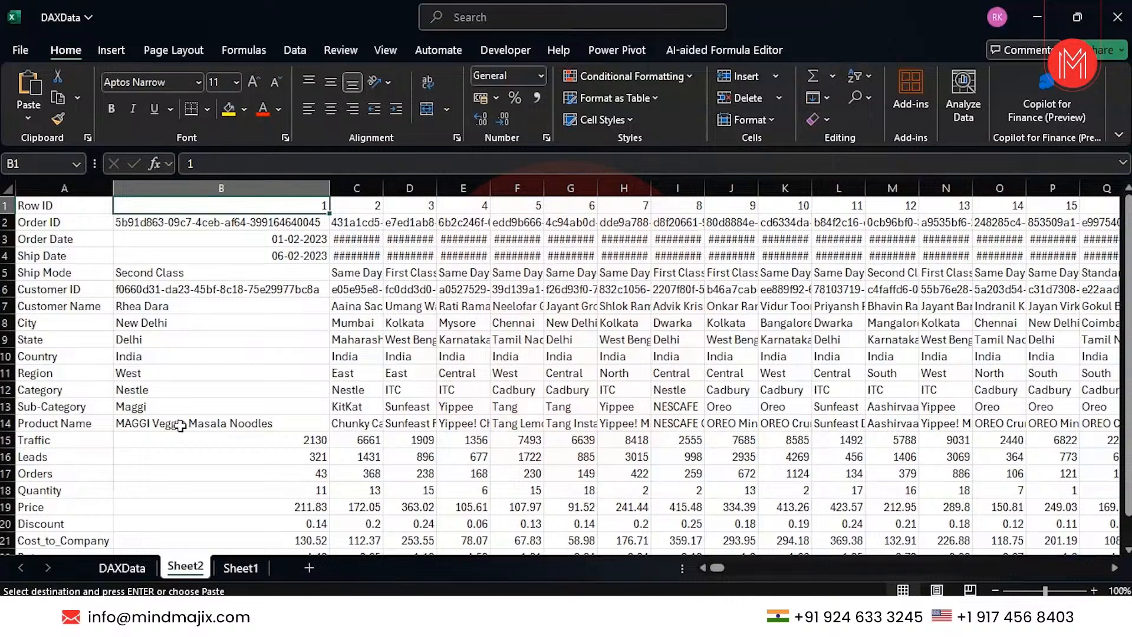
click(342, 388)
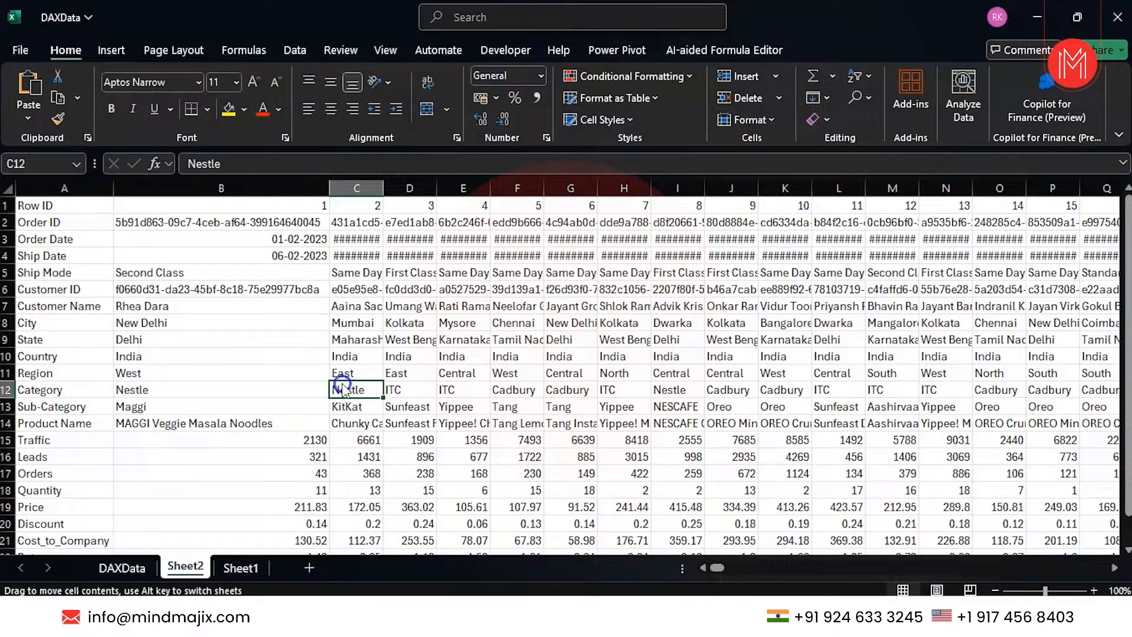
key(ctrl+a)
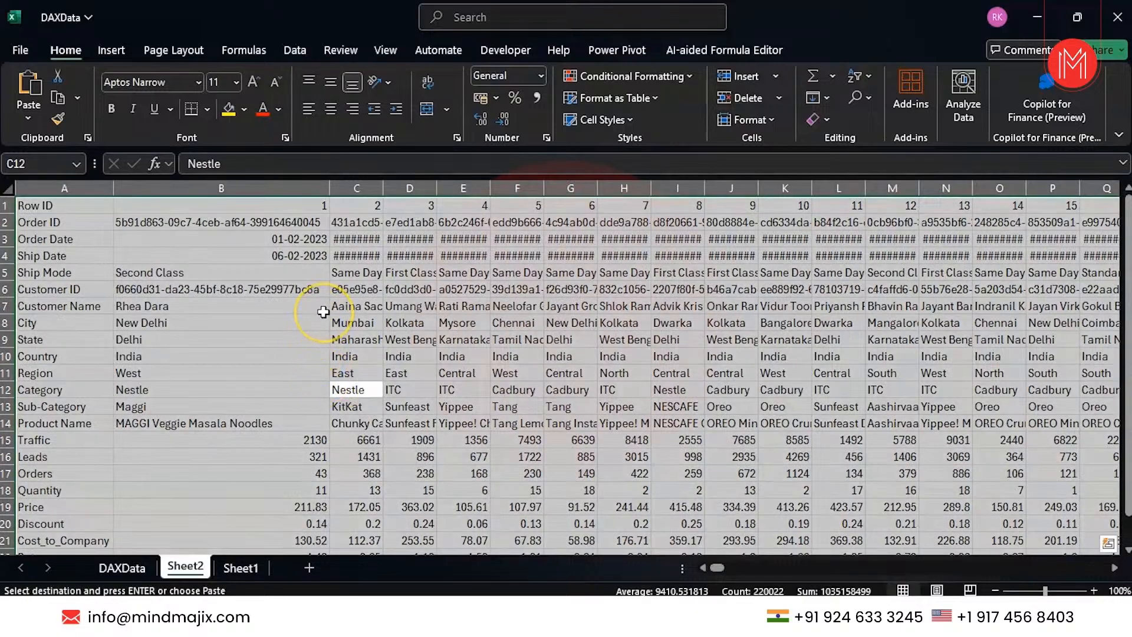
key(alt)
key(h)
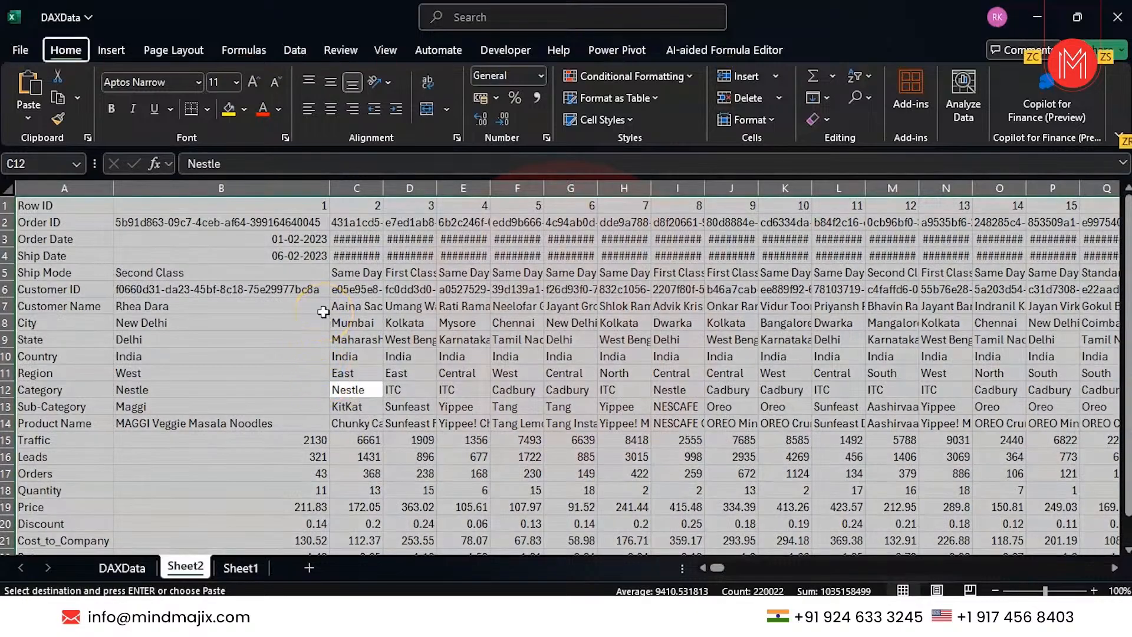
key(o)
key(i)
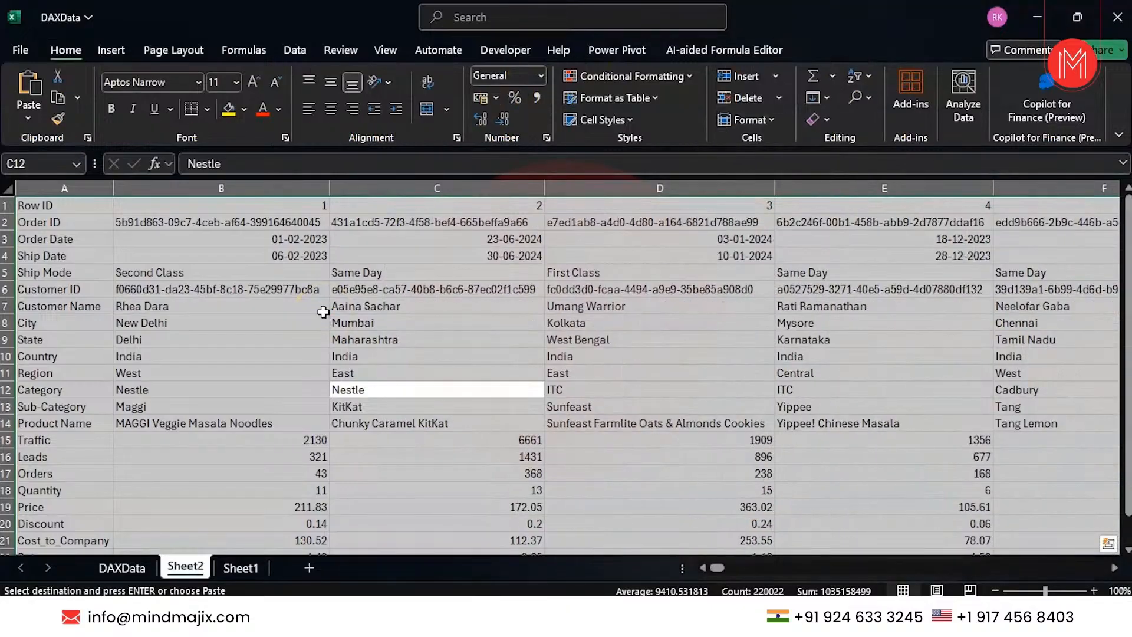
Apply Percentage format to the selected cells and scroll through the records.
key(ctrl+shift+5)
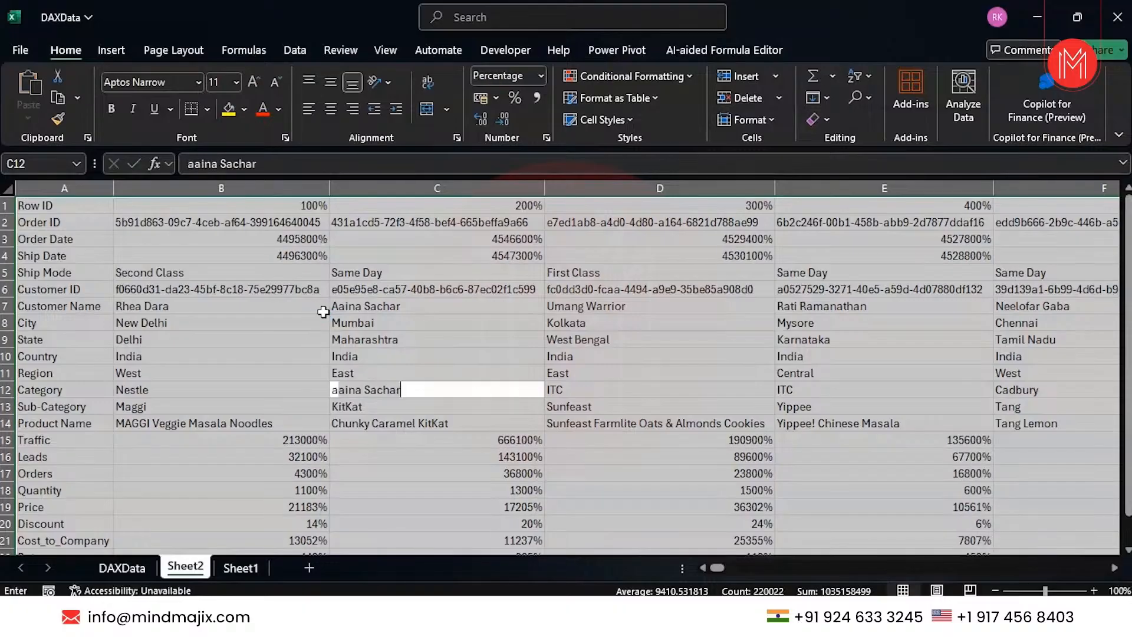
click(241, 400)
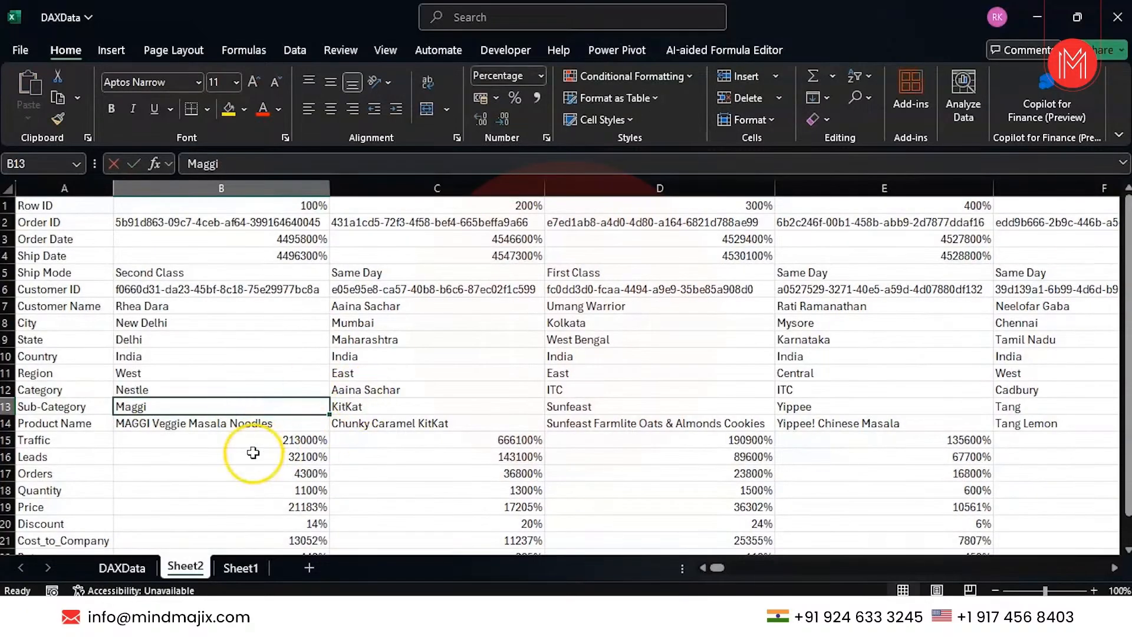
scroll(253, 452, down, 2)
scroll(252, 452, down, 3)
scroll(253, 452, up, 5)
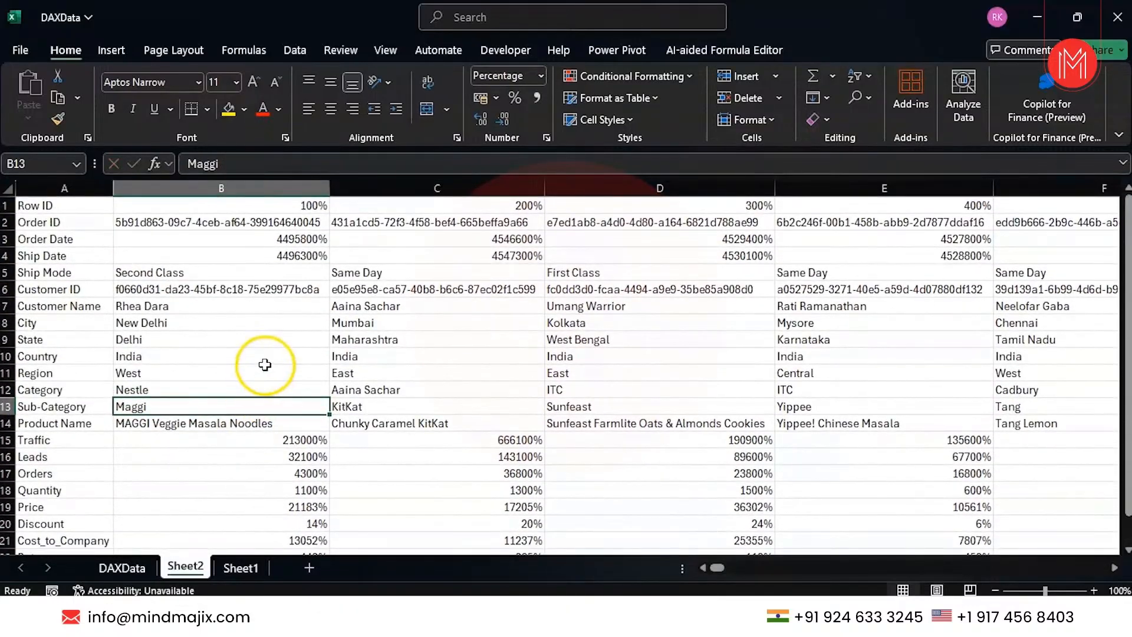
Copy Sheet1 labels B3:B8 (order ID to Price) into G3 and auto-fit column G.
click(133, 568)
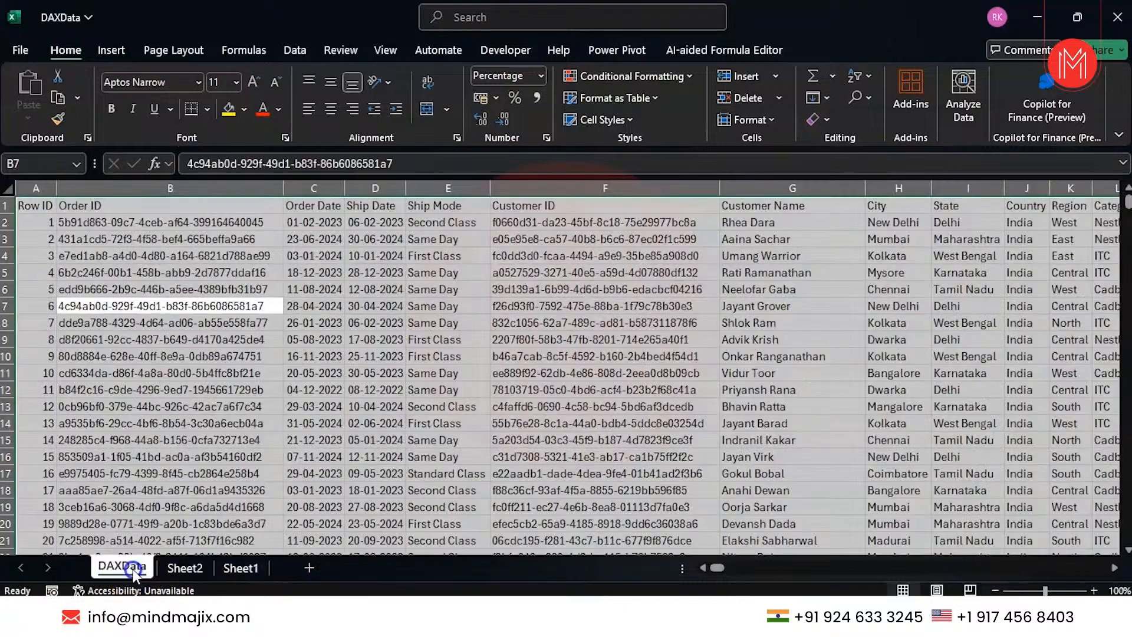
click(180, 570)
click(234, 563)
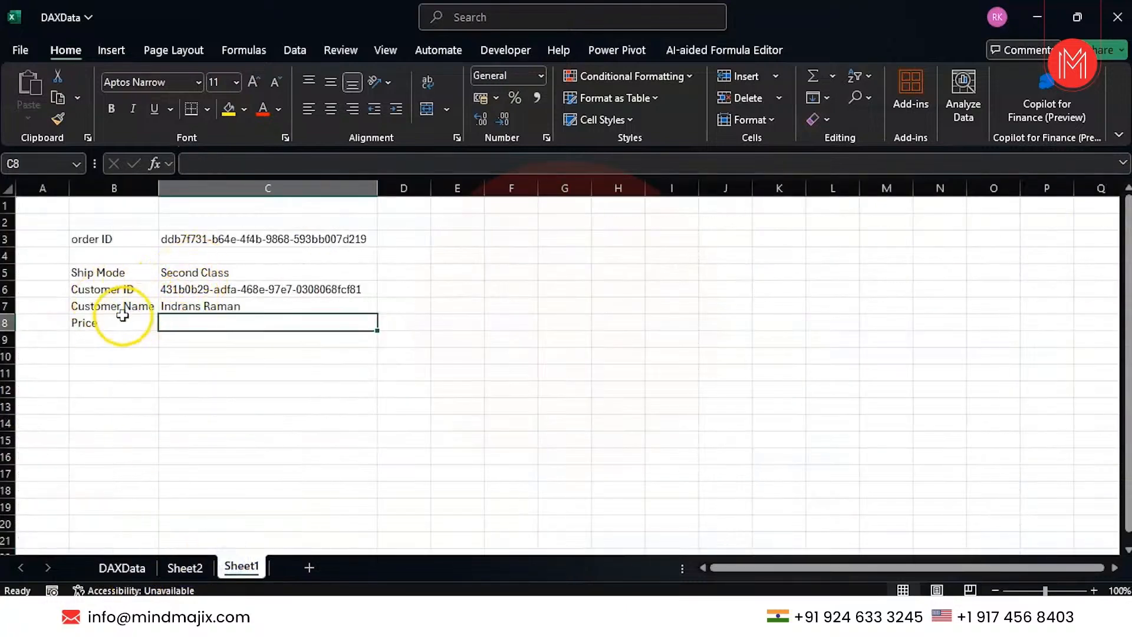
drag(93, 238, 98, 319)
key(ctrl+c)
click(546, 239)
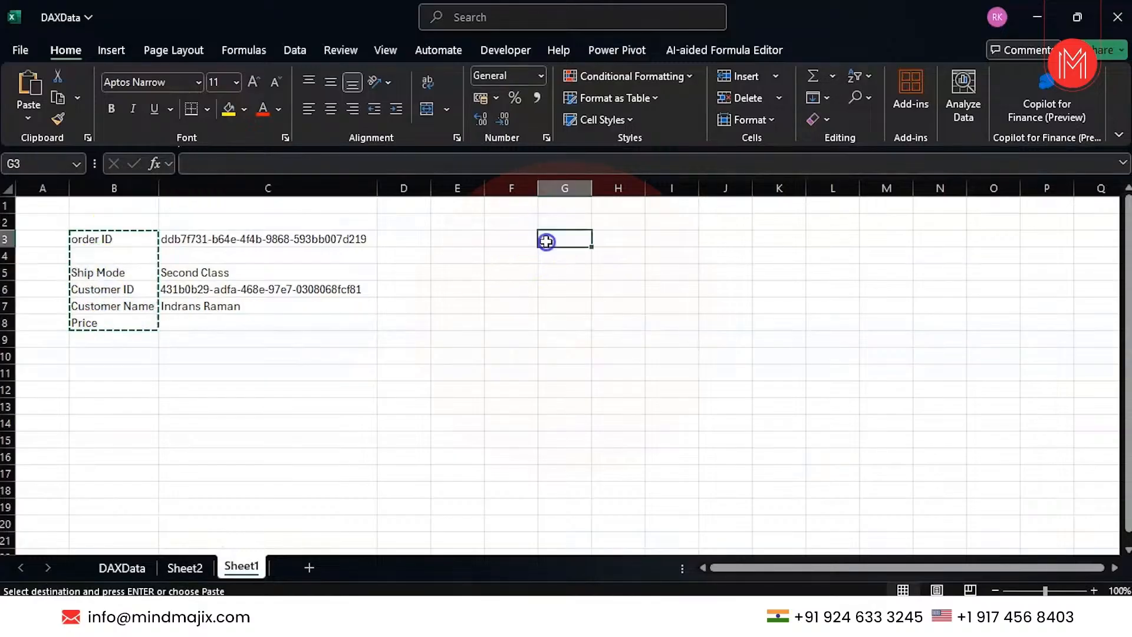
key(ctrl+v)
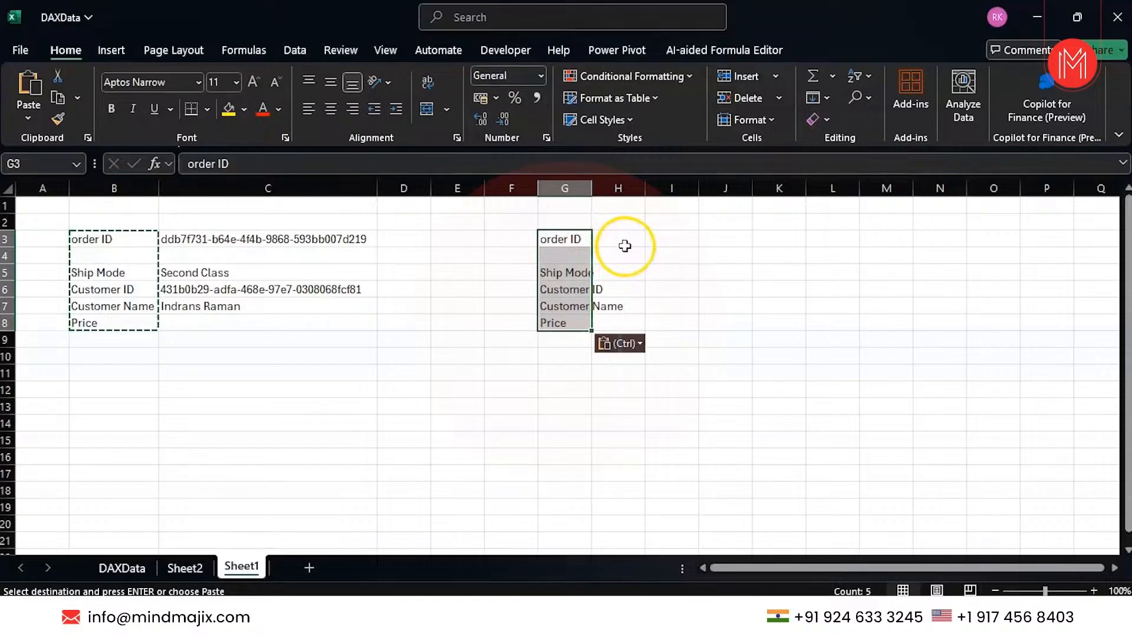
click(625, 246)
double_click(591, 187)
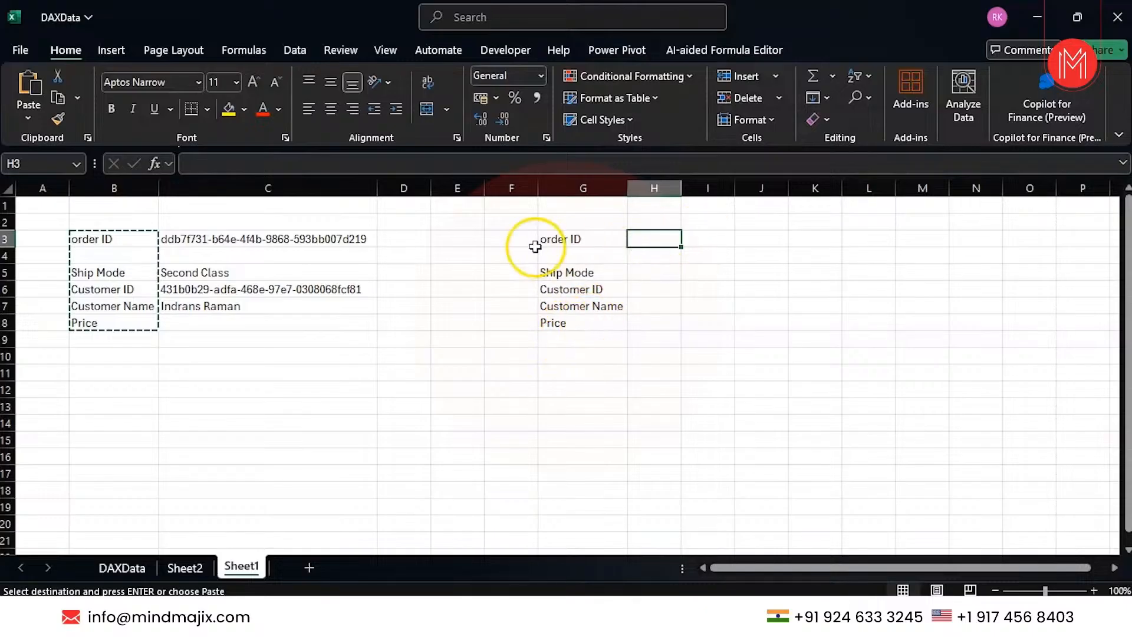
Copy the order ID from C3 into H3.
click(307, 240)
key(ctrl+c)
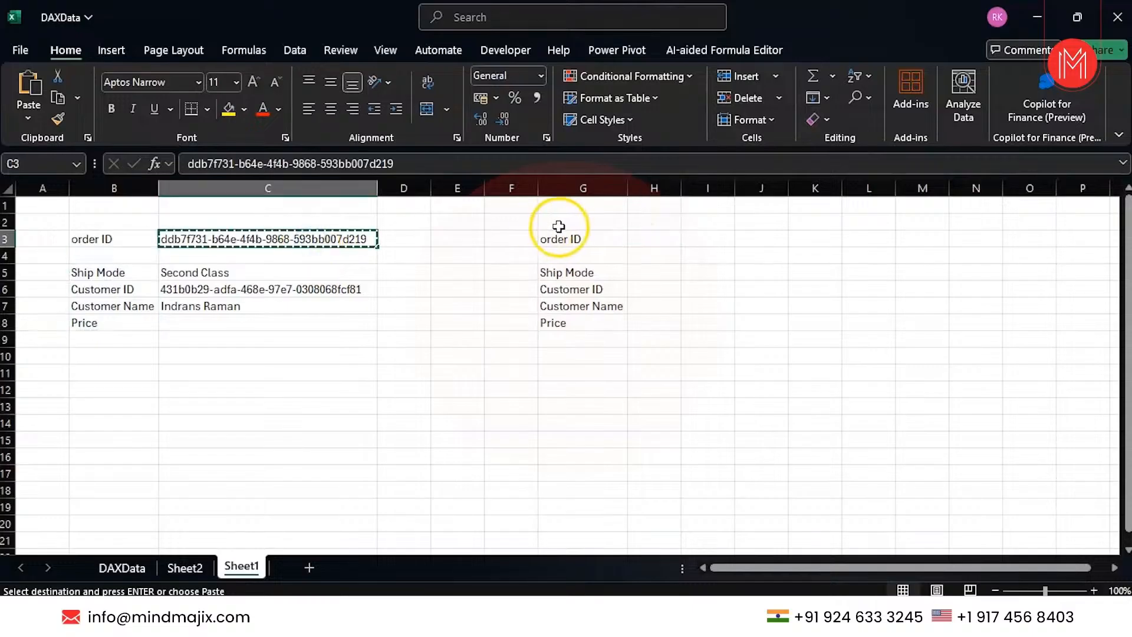
click(672, 239)
key(ctrl+v)
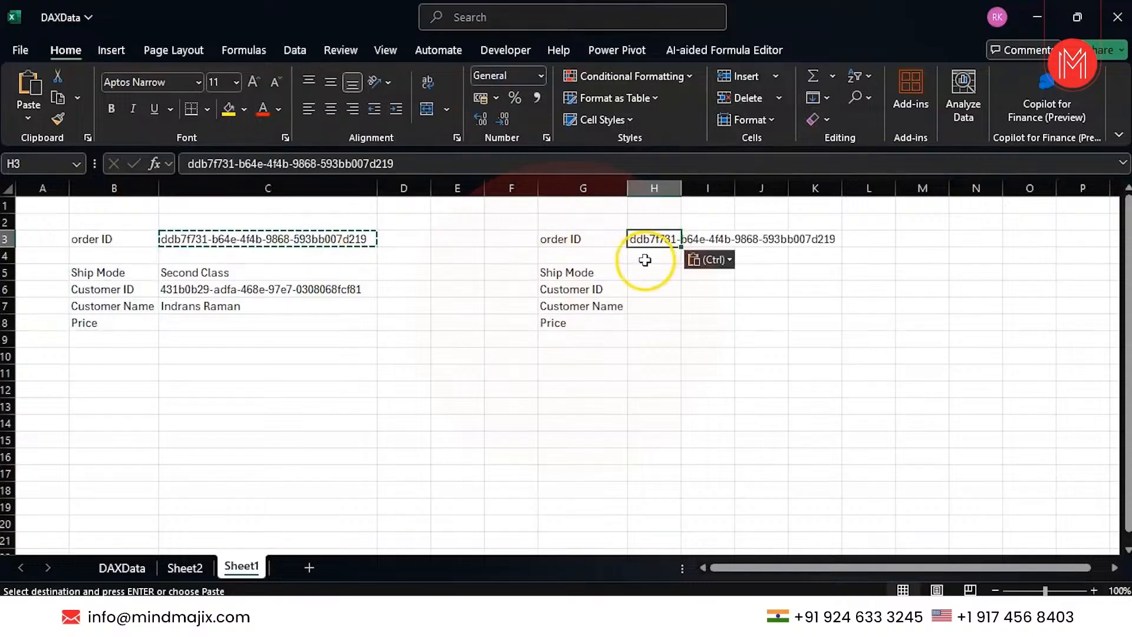
Start the Ship Mode formula in H5 as =HLOOKUP(H3,Sheet2!2:5,.
click(646, 269)
text(=)
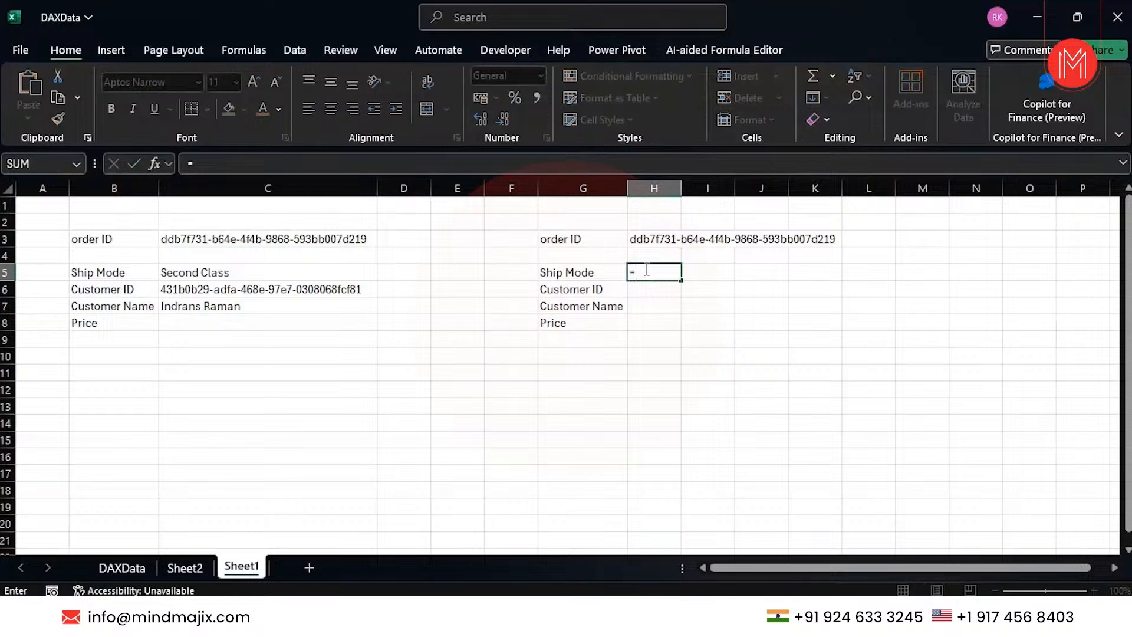
text(h)
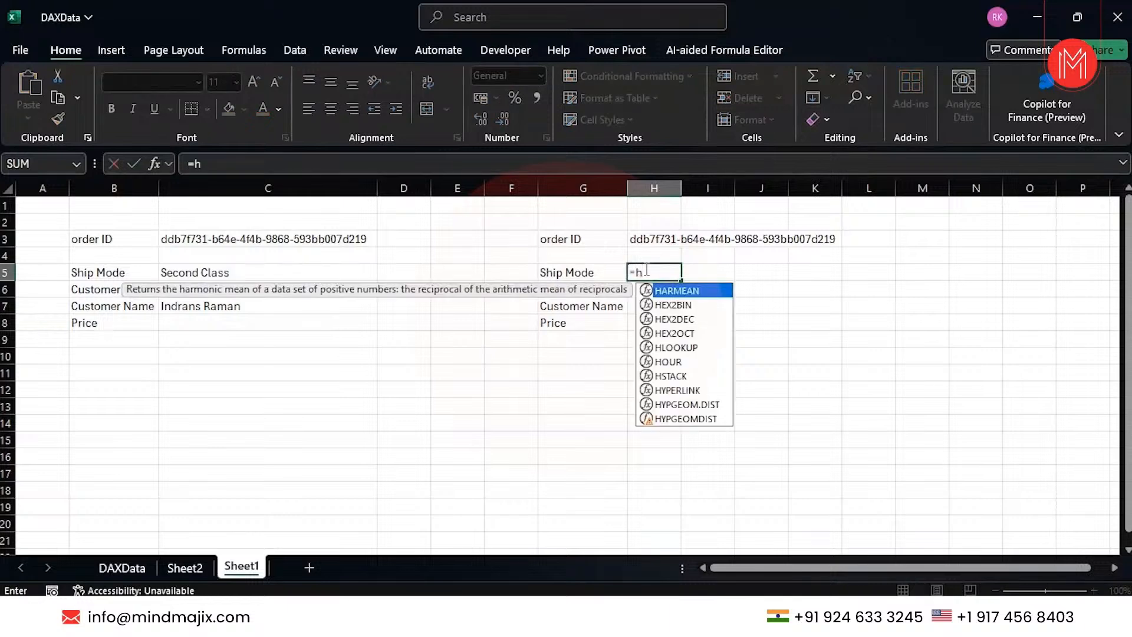
text(lo)
key(Tab)
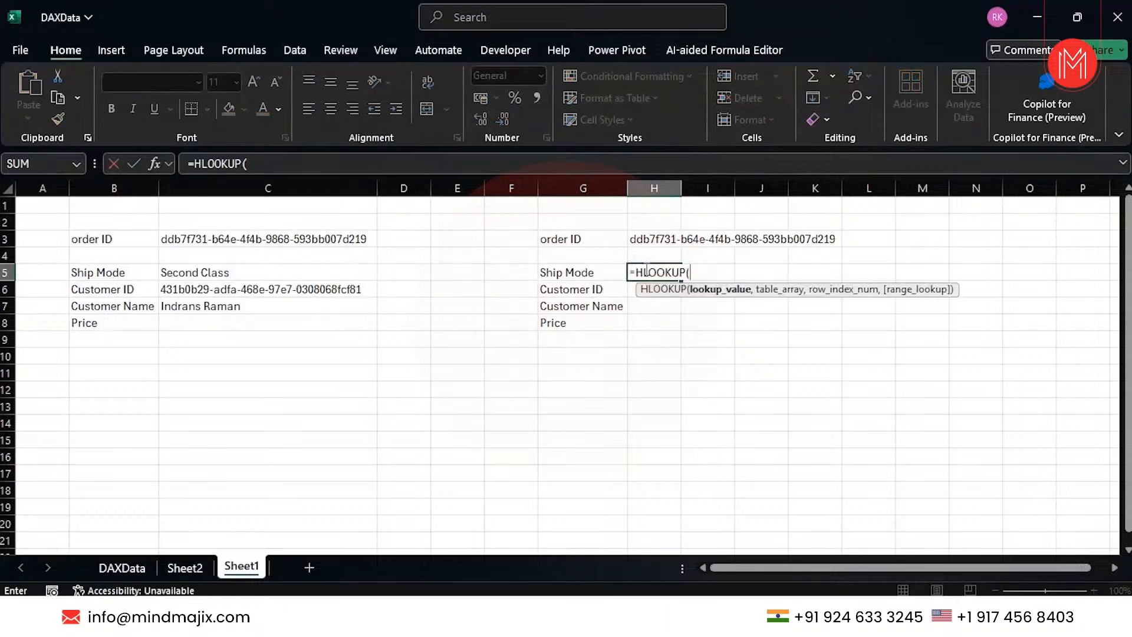
click(653, 237)
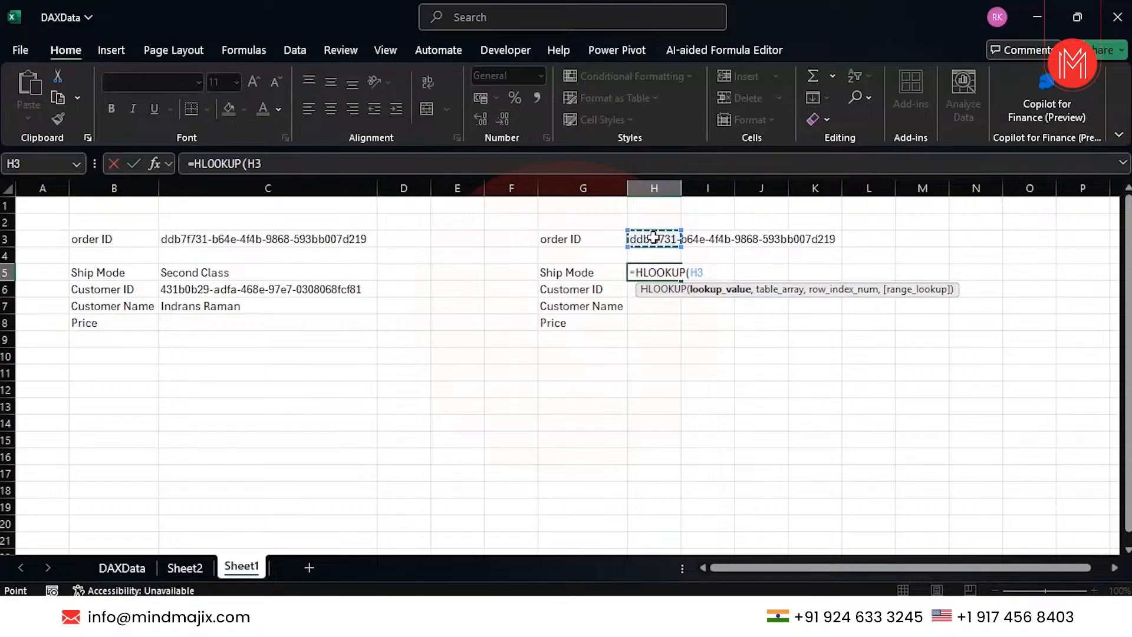
text(,)
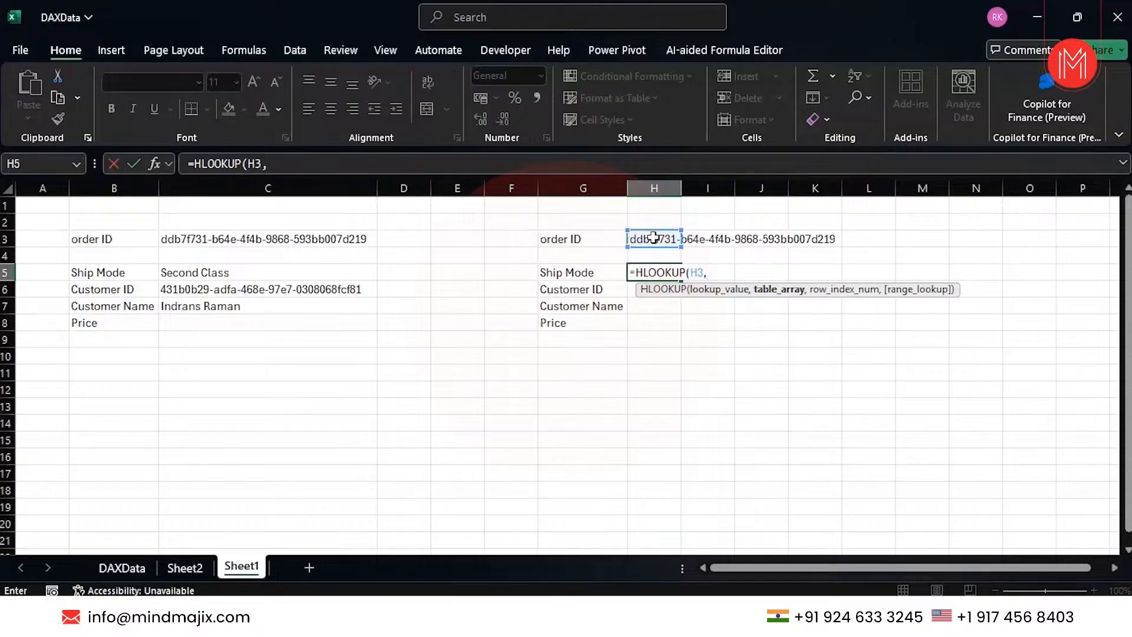
click(190, 570)
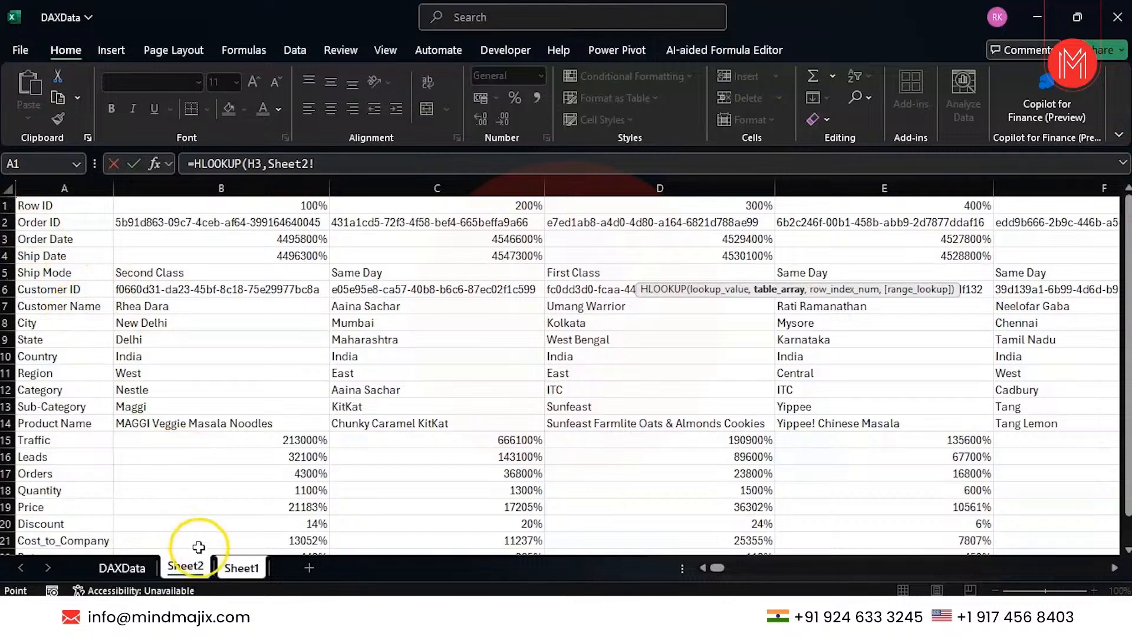
click(236, 570)
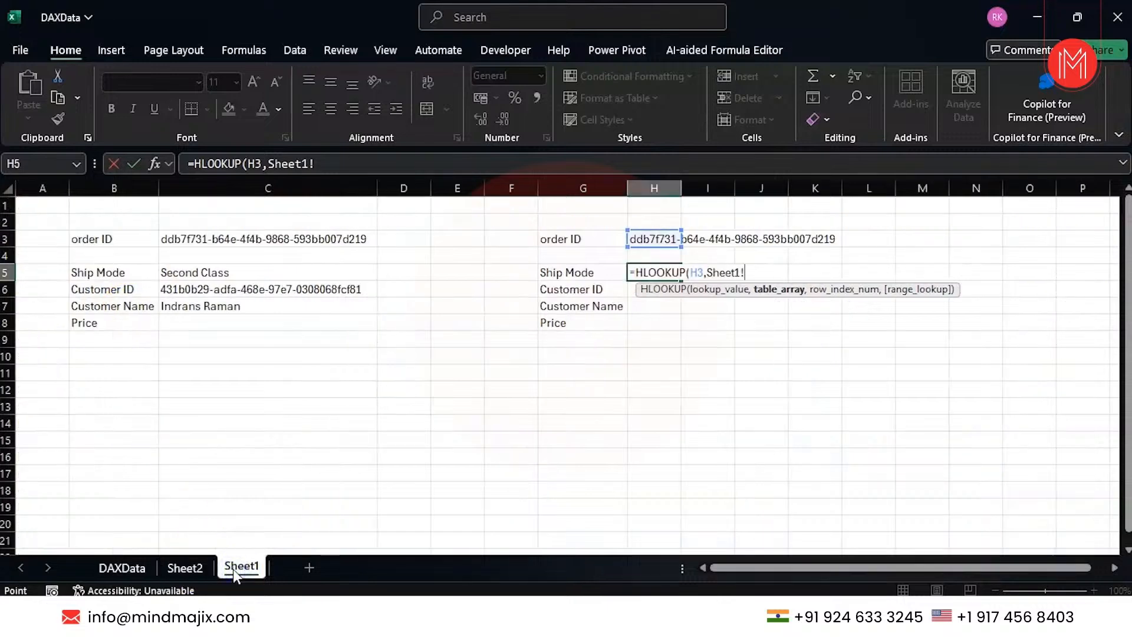
click(179, 570)
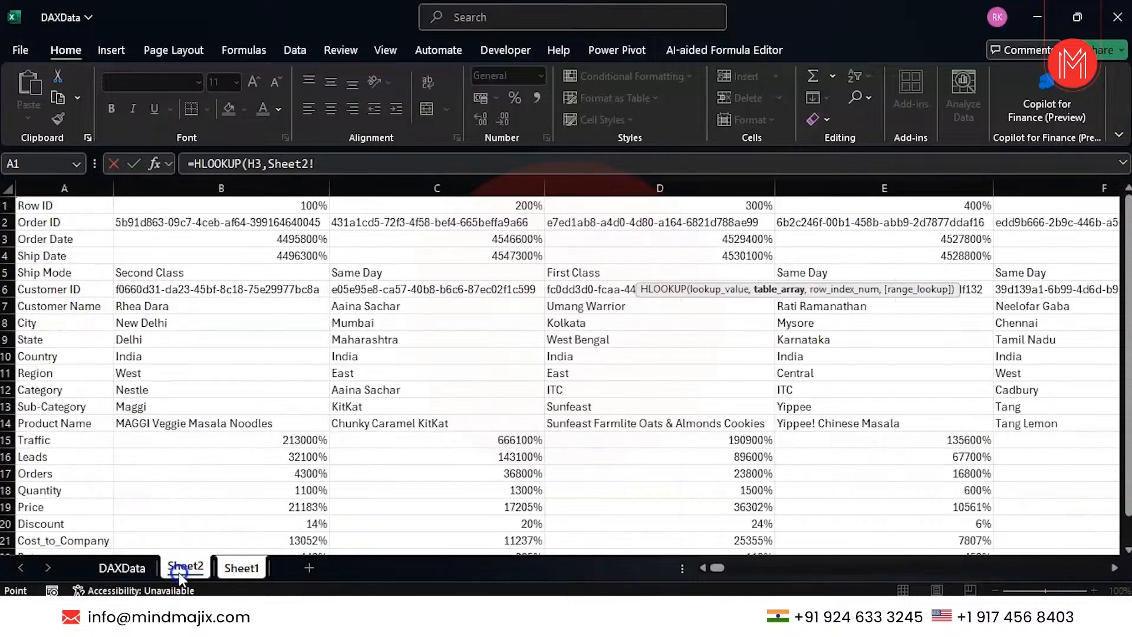
click(8, 223)
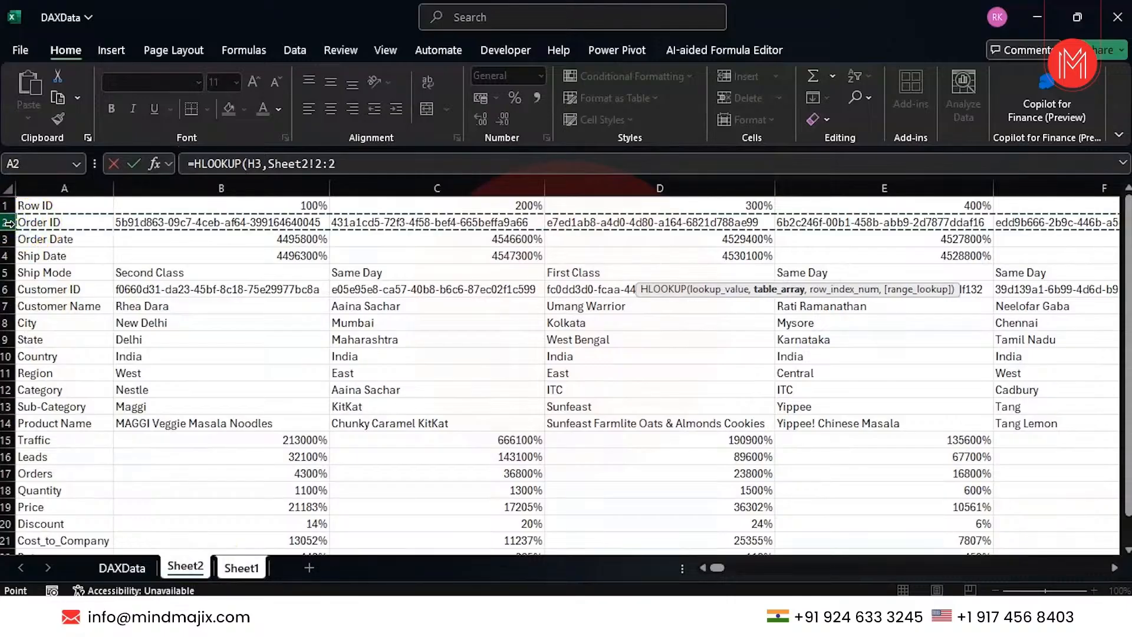
drag(8, 223, 8, 274)
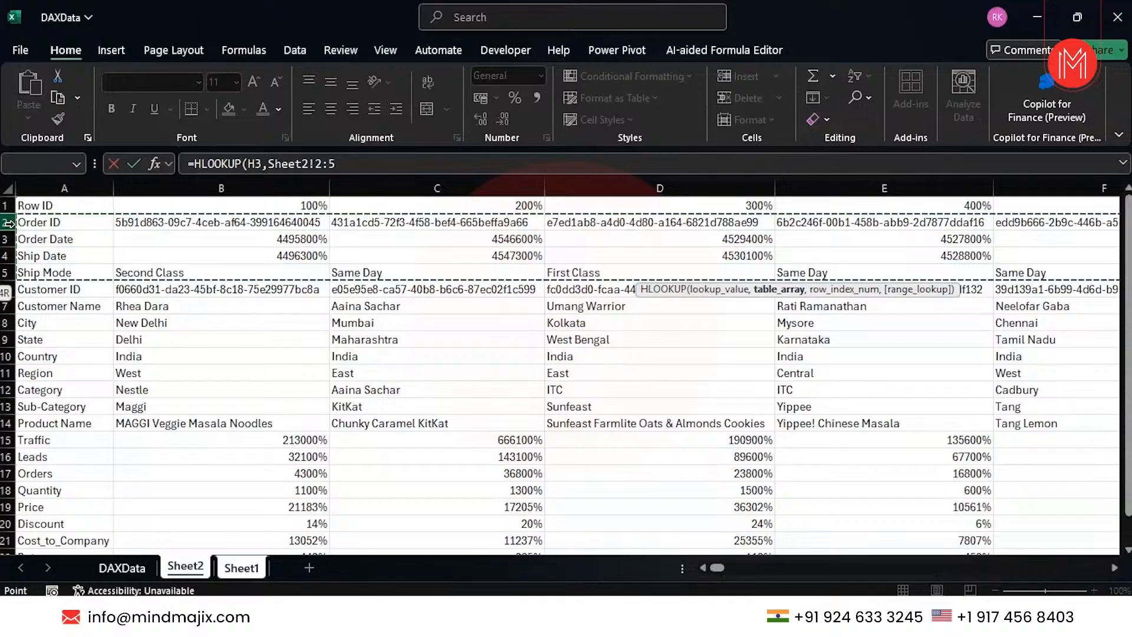
text(,)
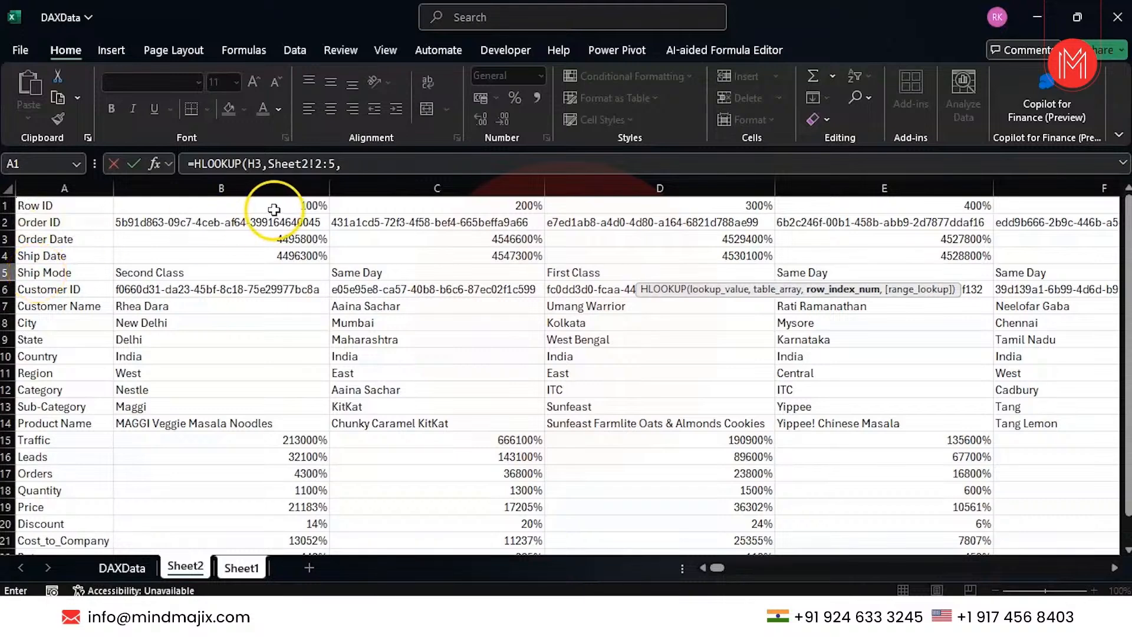
Finish it with row index 4 and FALSE exact match, returning Second Class.
click(319, 165)
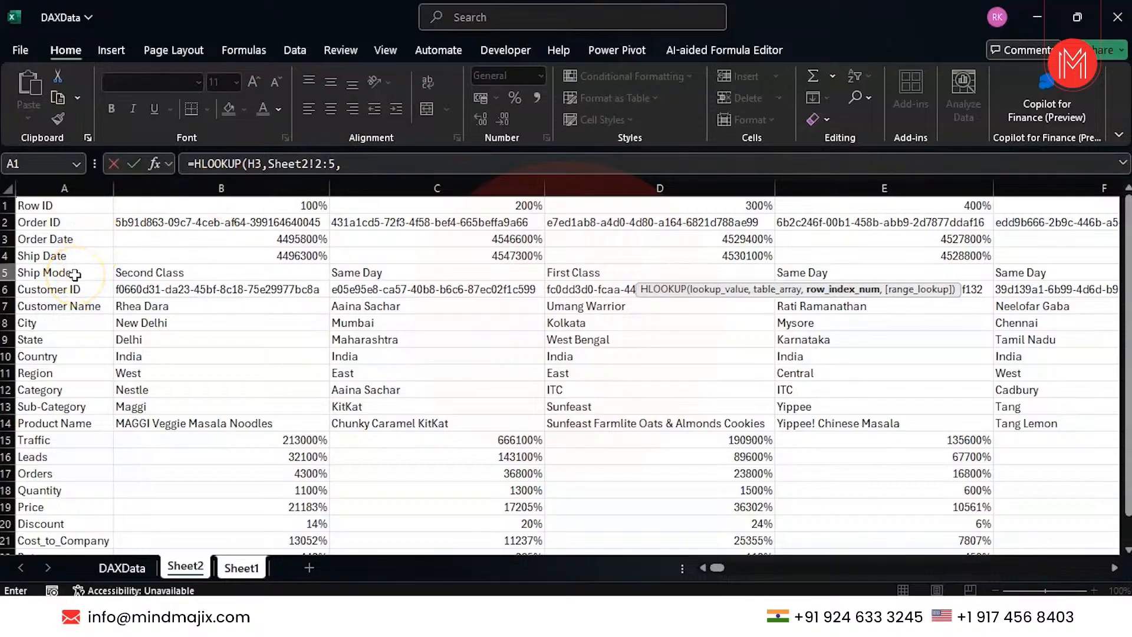
click(353, 170)
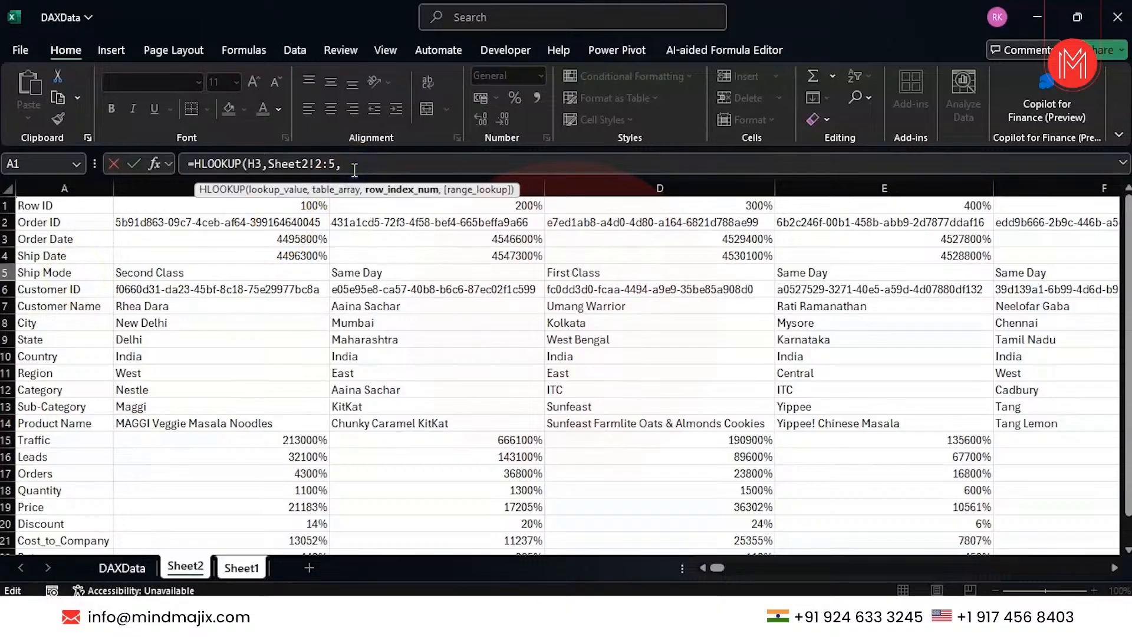
text(4,)
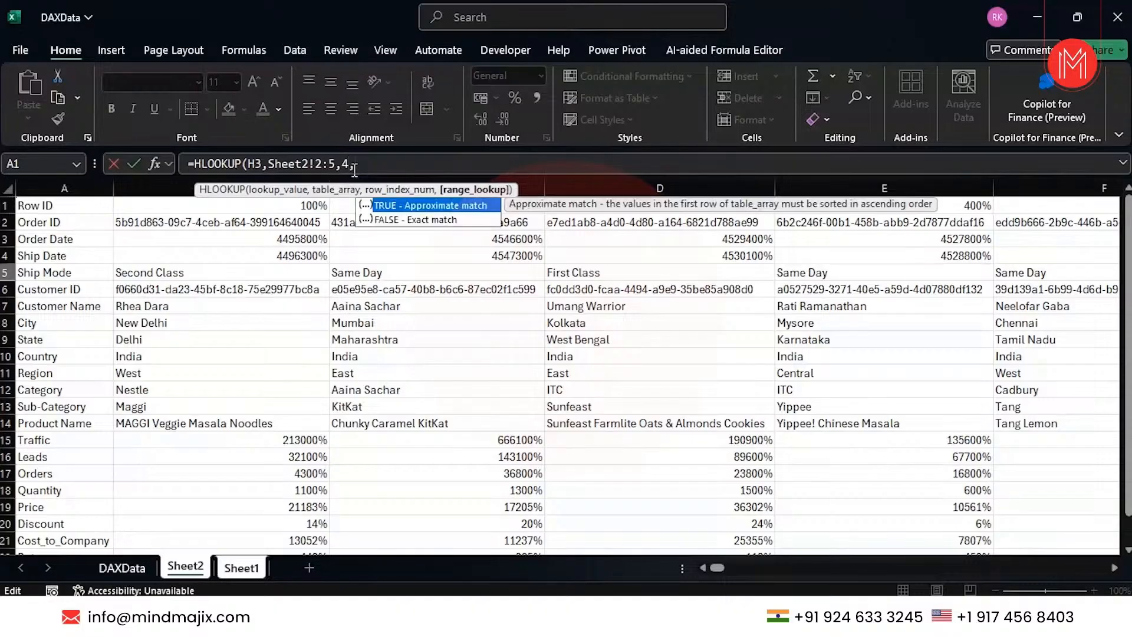
key(Down)
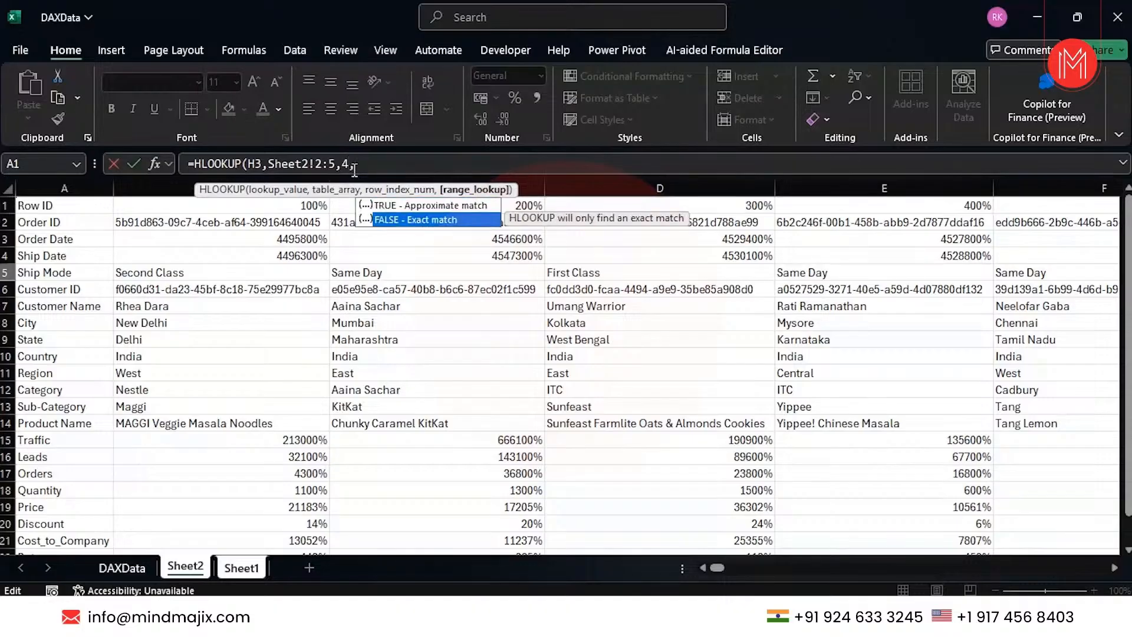
key(Tab)
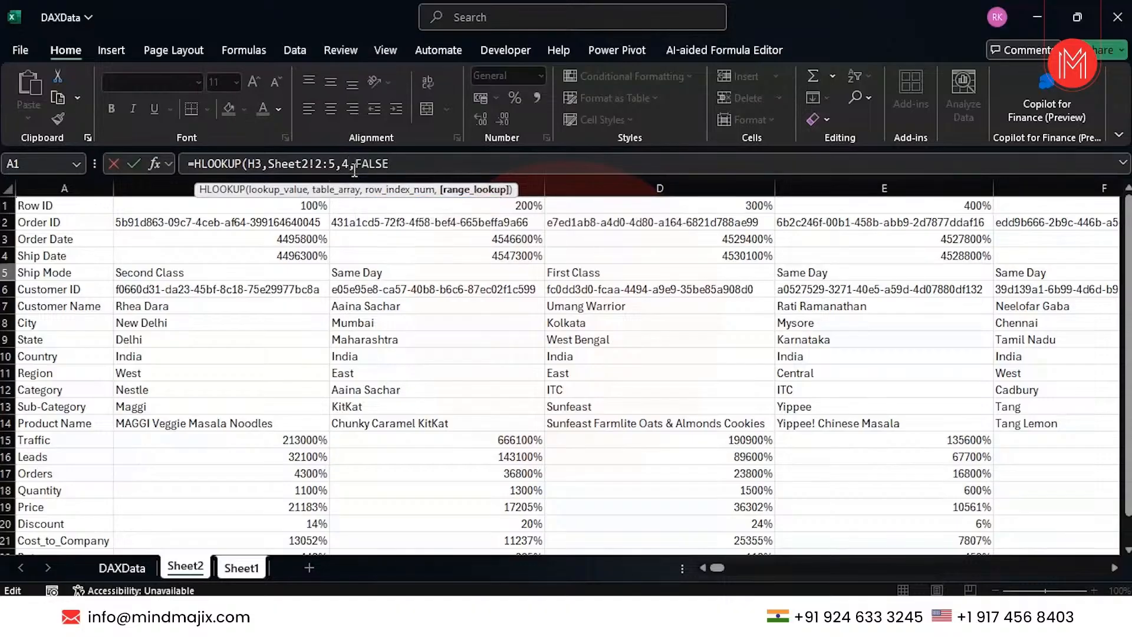
text())
key(Return)
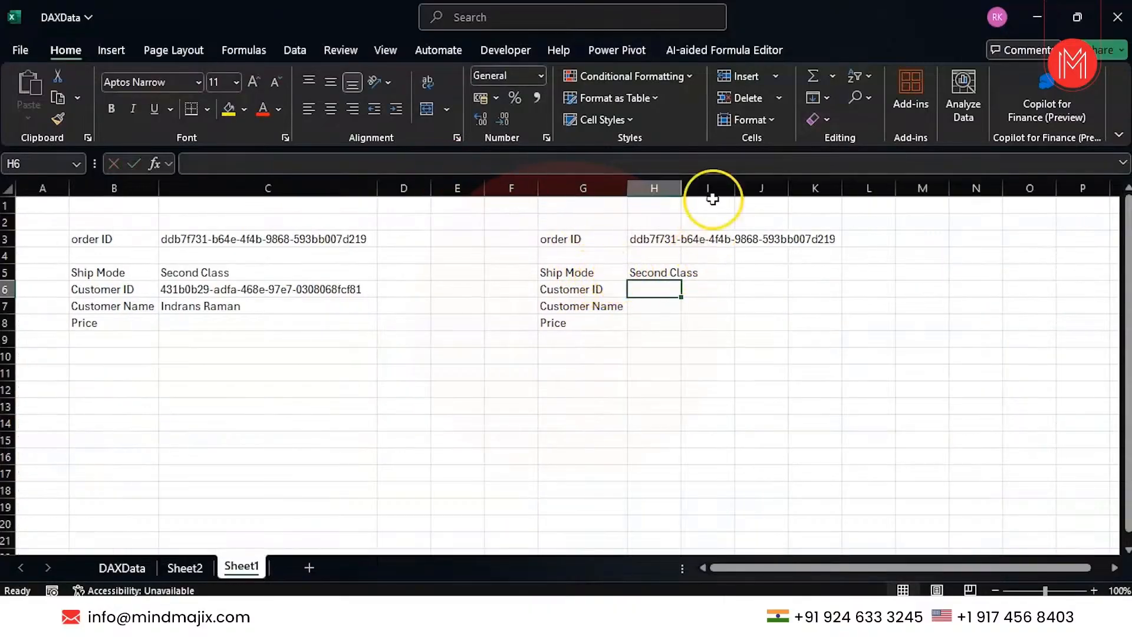
Auto-fit column H and enter =HLOOKUP(H3,Sheet2!2:6,5,0) in H6 for Customer ID.
double_click(681, 187)
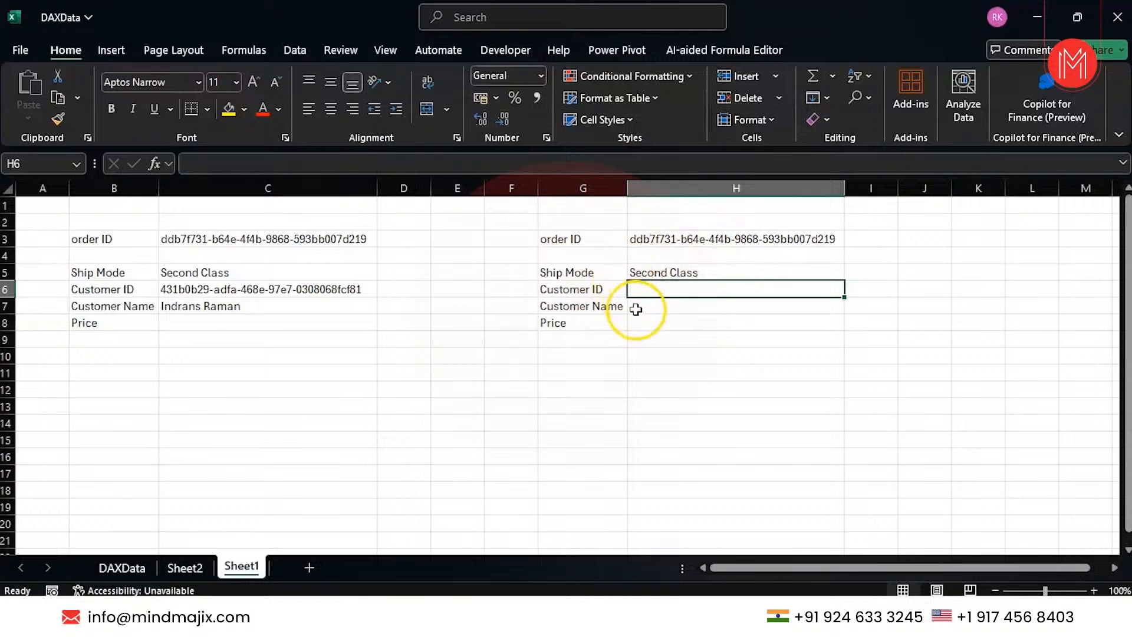
text(=)
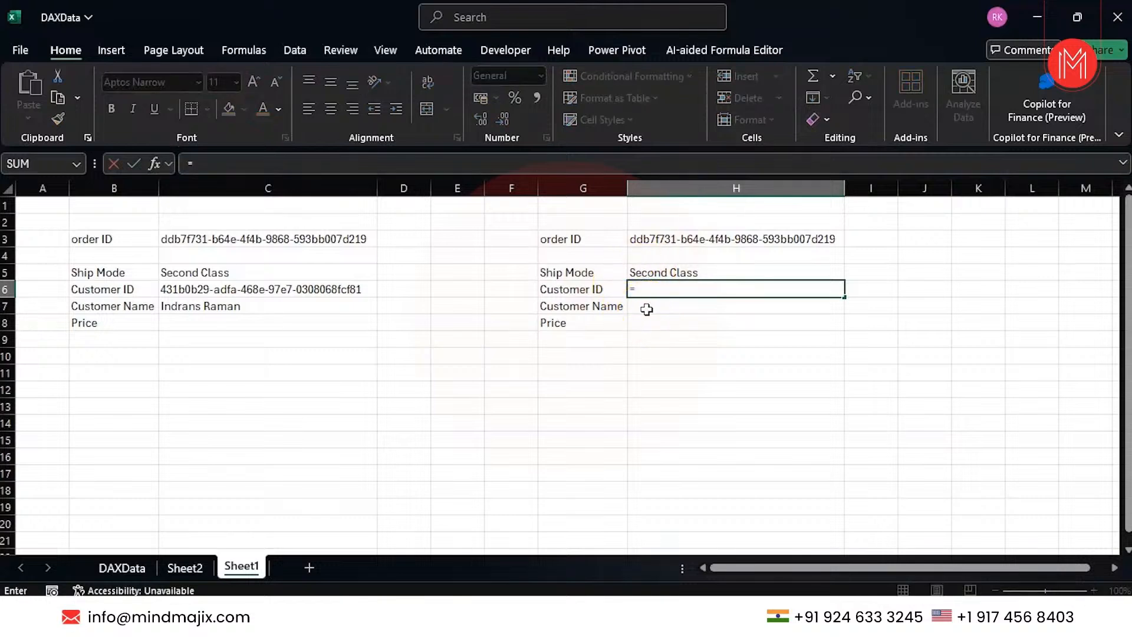
text(hloo)
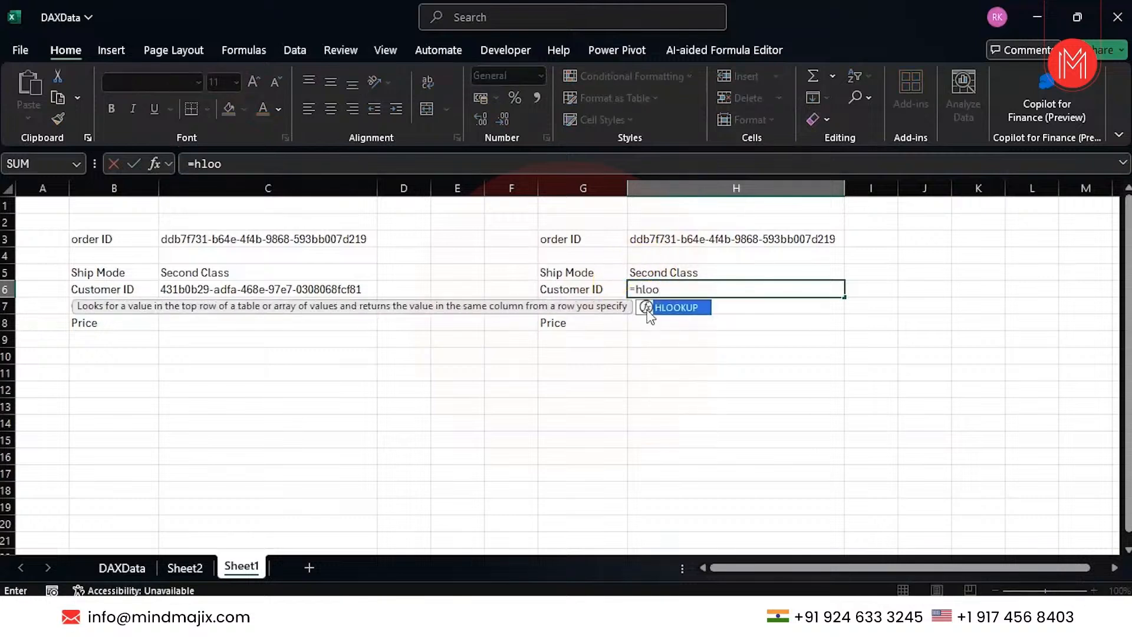
double_click(647, 312)
click(658, 239)
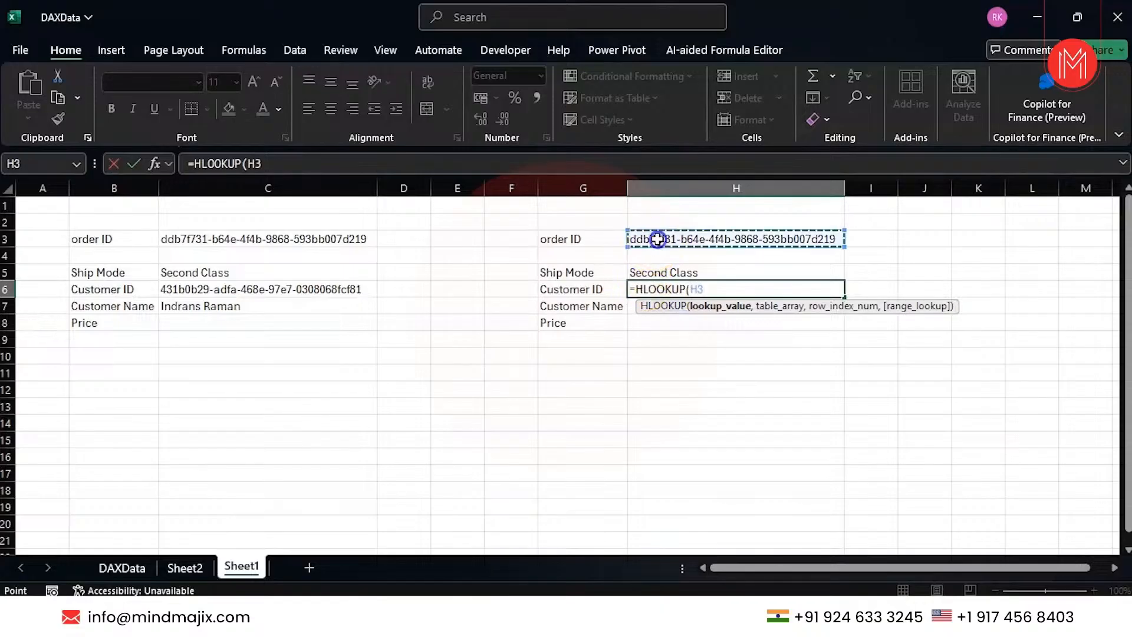
text(,)
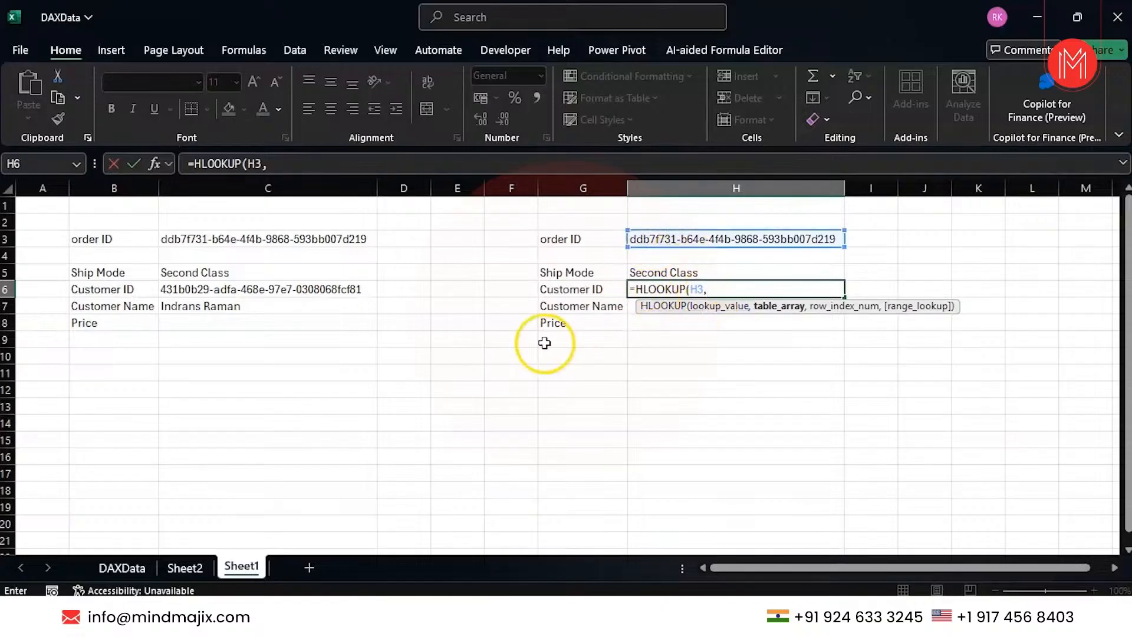
click(192, 564)
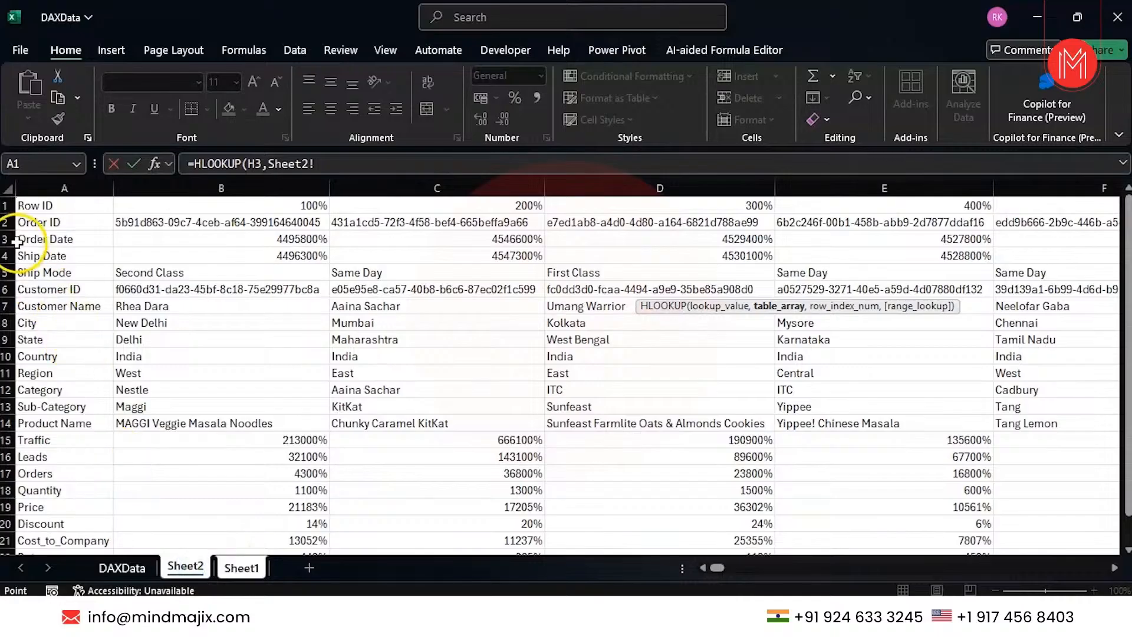
click(7, 223)
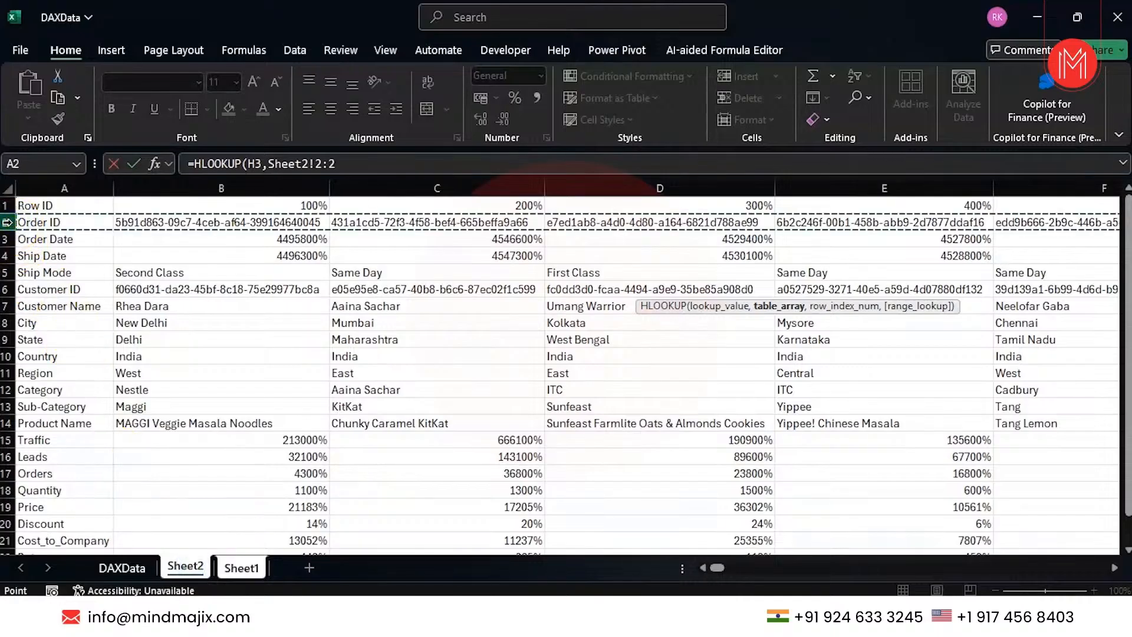
drag(7, 222, 5, 303)
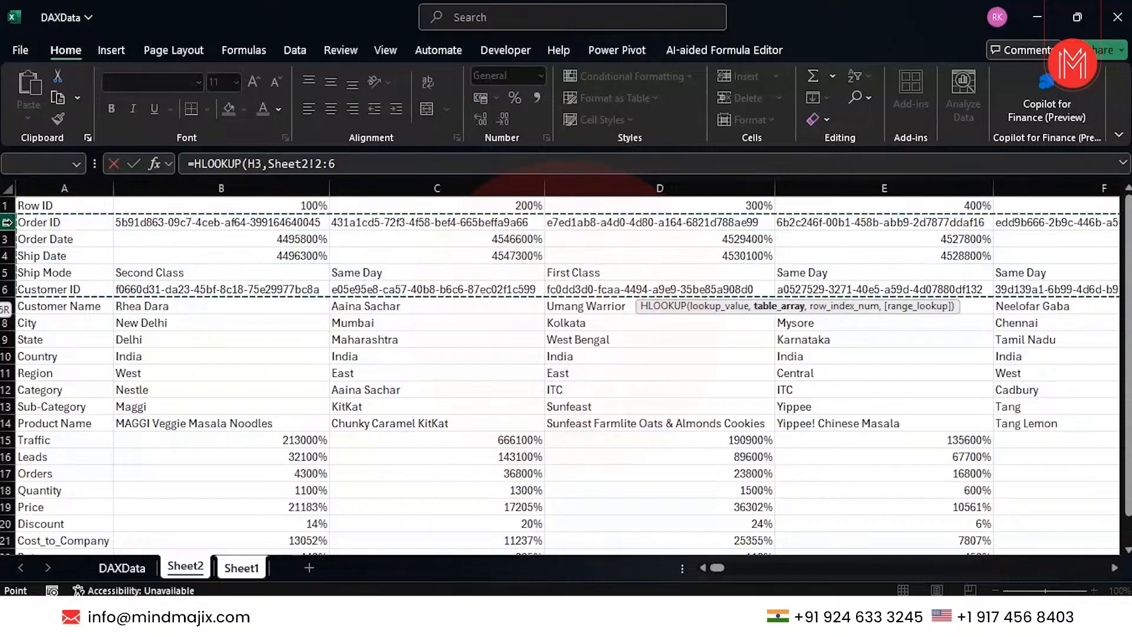
text(,)
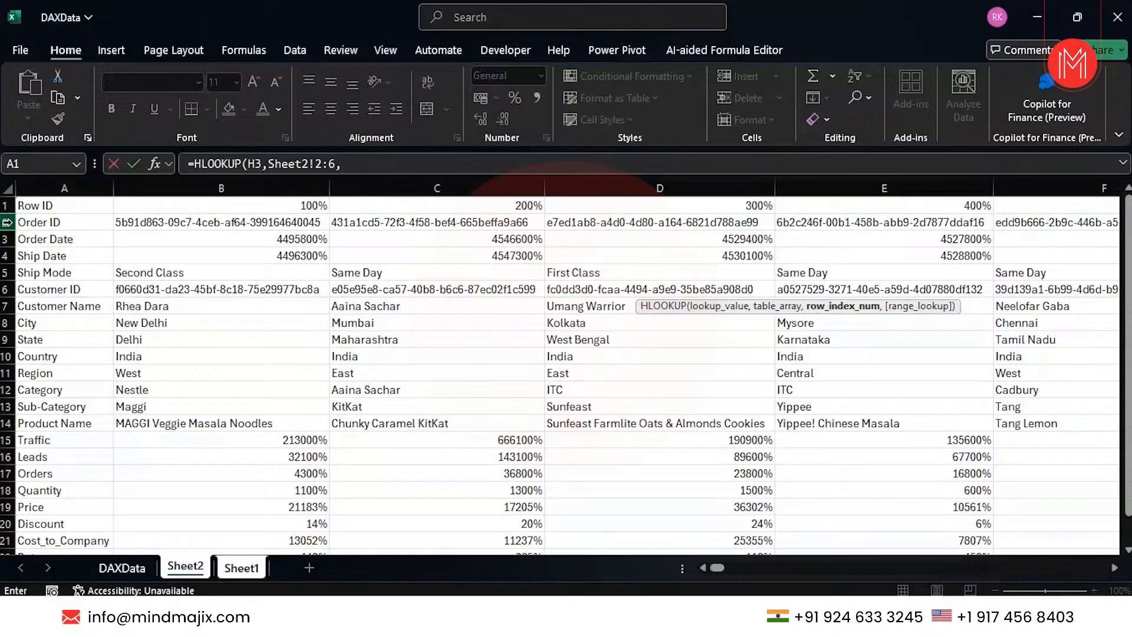
text(5,0)
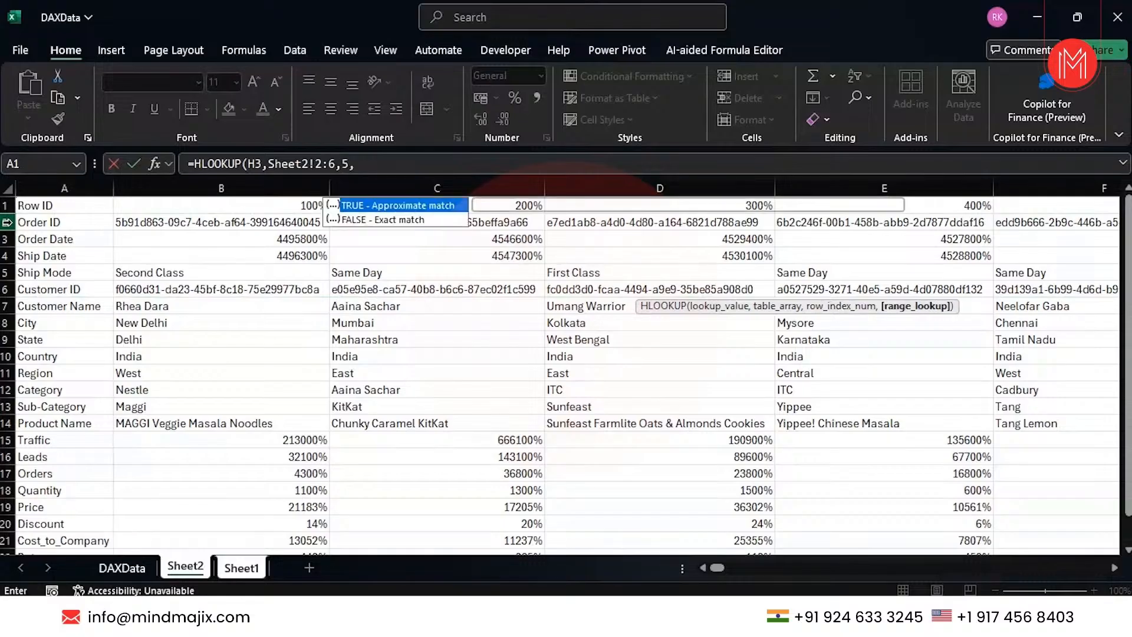
text())
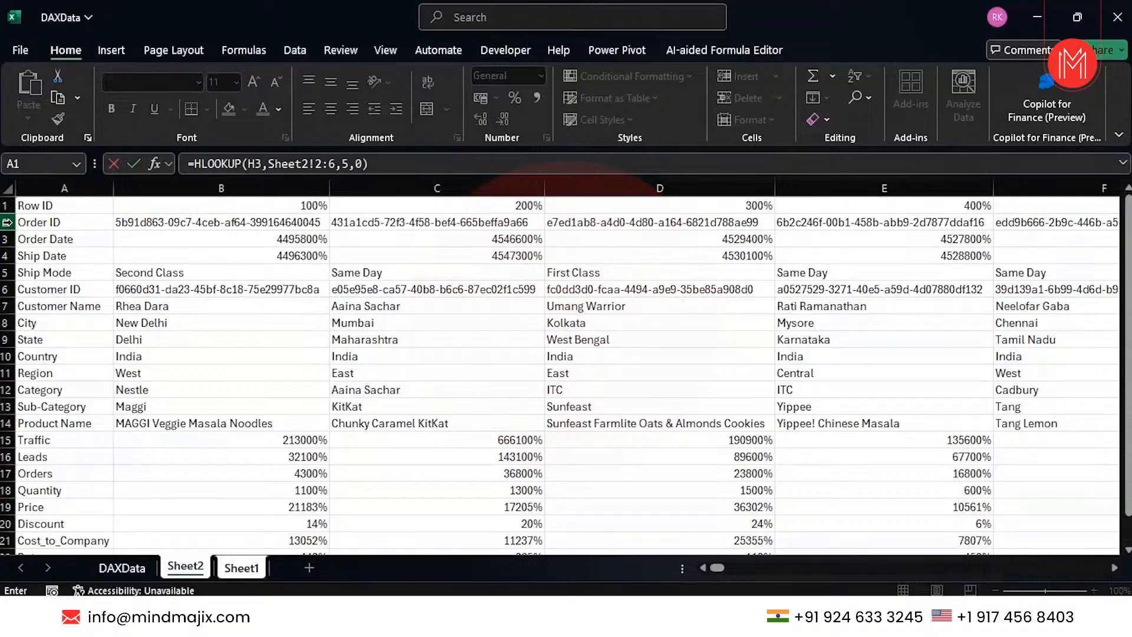
key(Return)
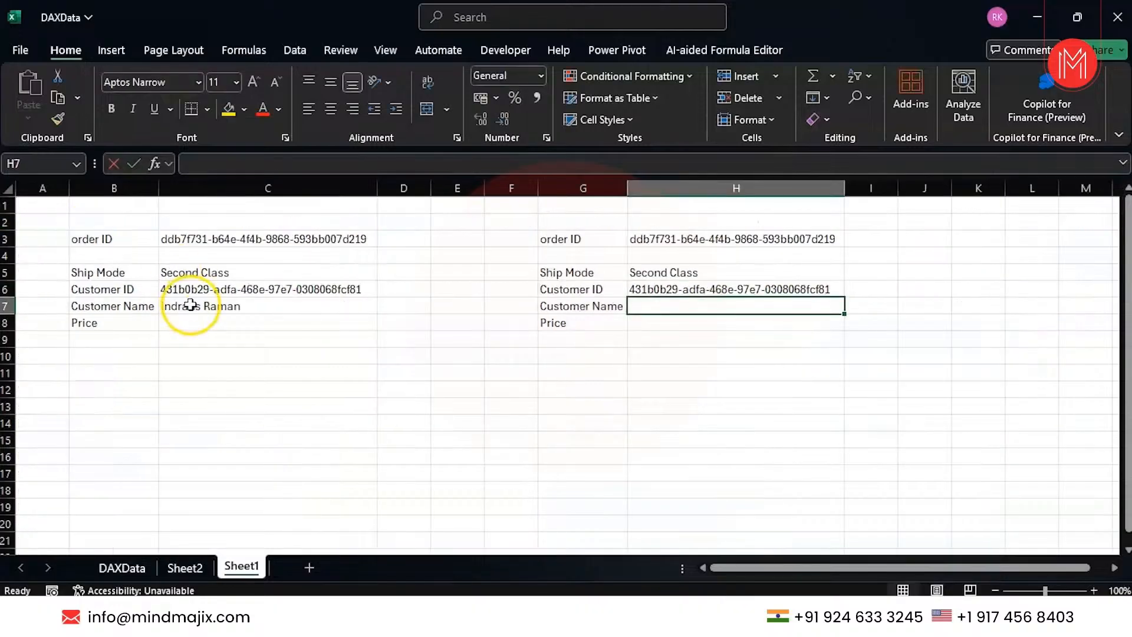
Enter =HLOOKUP(H3,Sheet2!2:7,6,FALSE) in H7 to return the Customer Name.
text(=h)
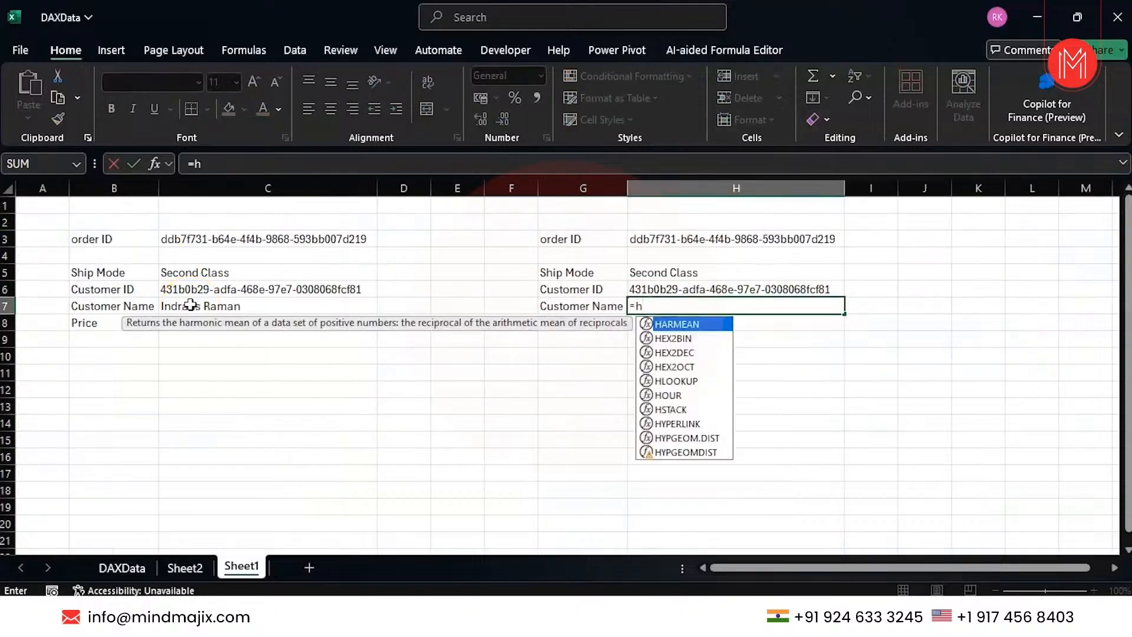
text(loo)
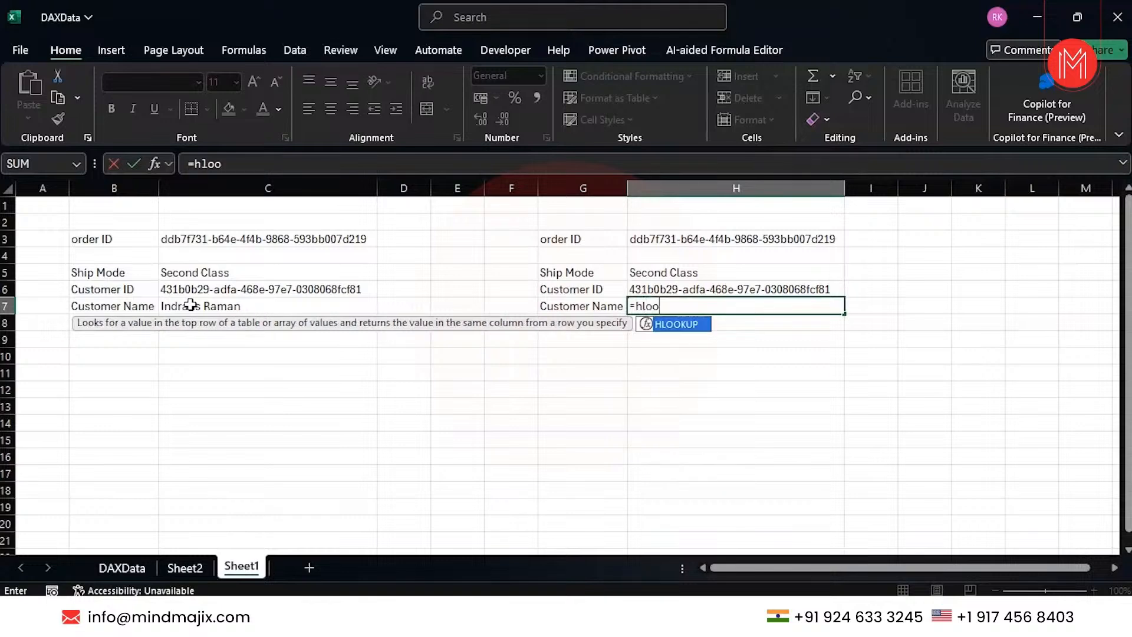
key(Tab)
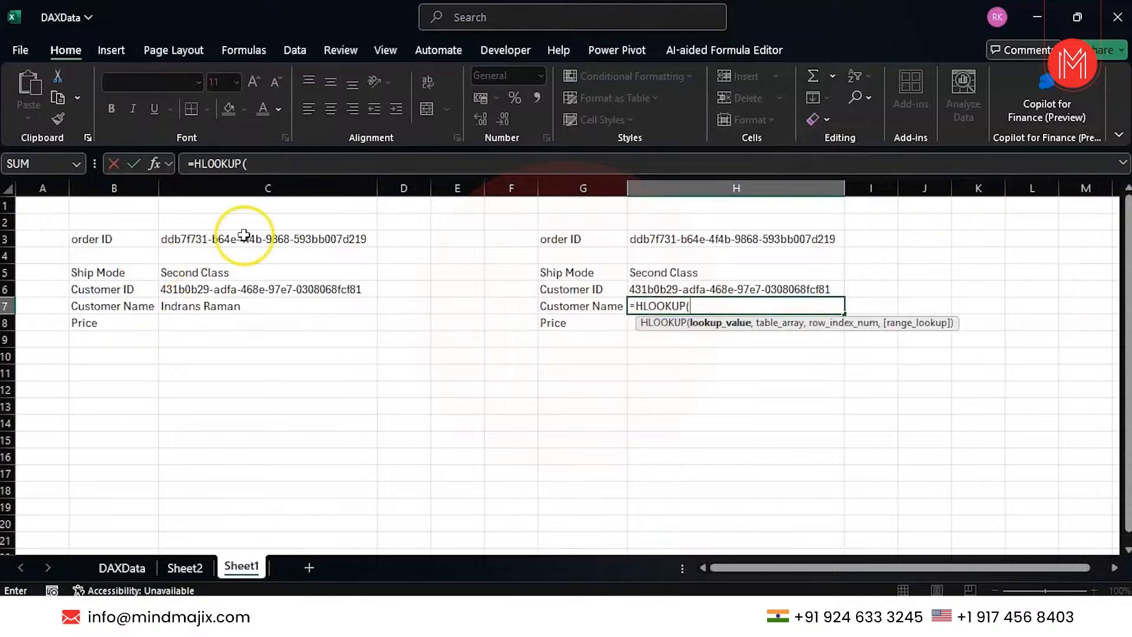
click(677, 241)
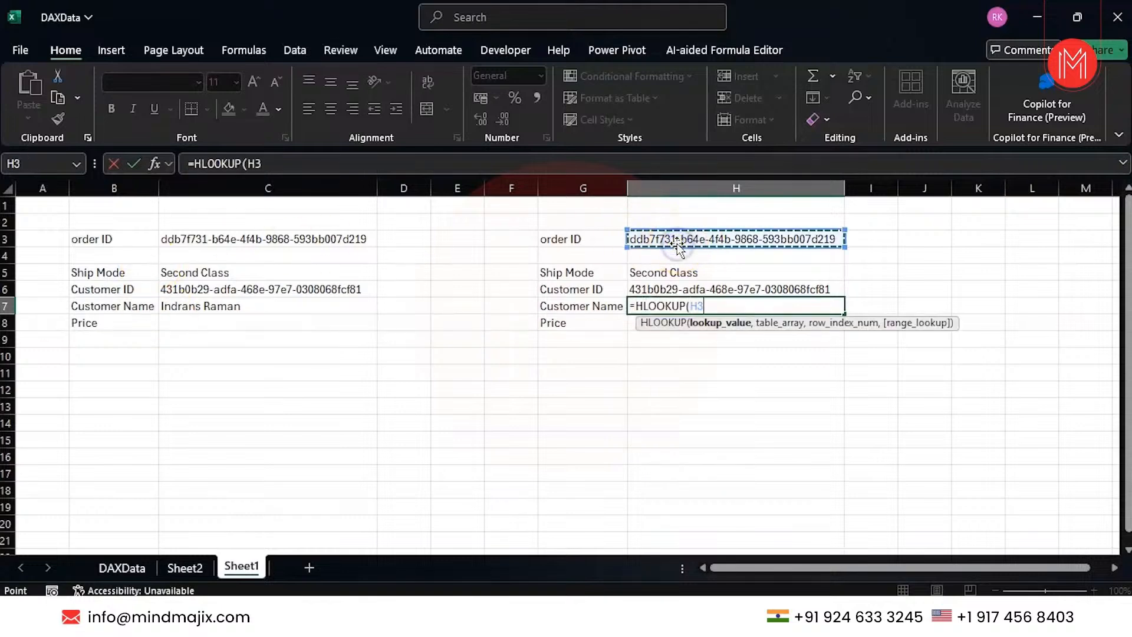
text(,)
click(195, 560)
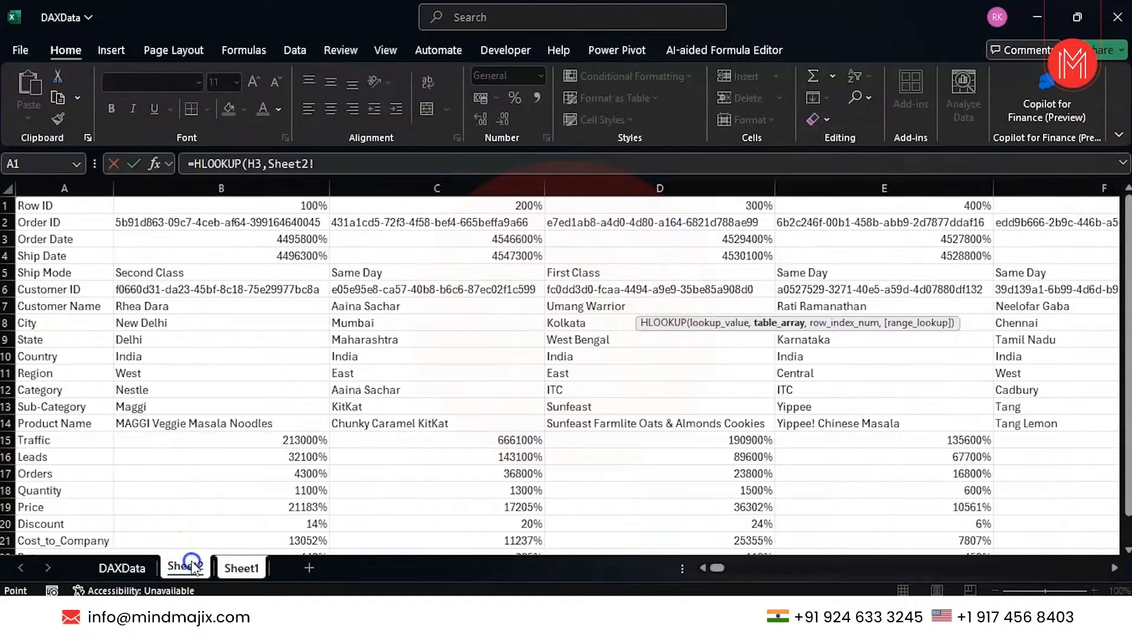
click(7, 221)
drag(7, 221, 7, 307)
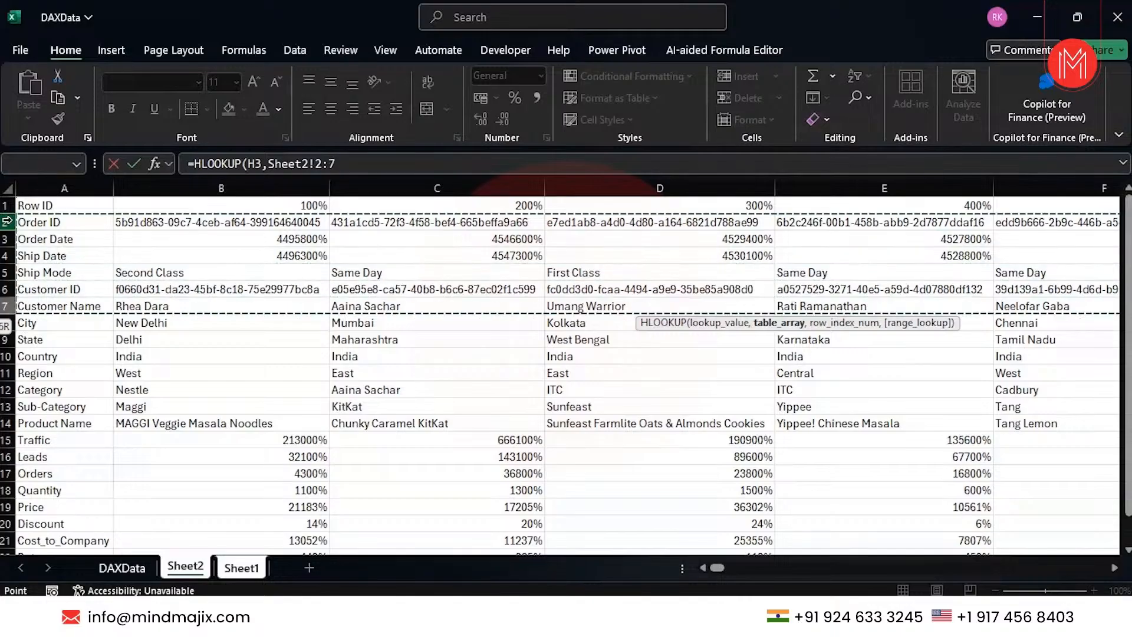
text(,6,)
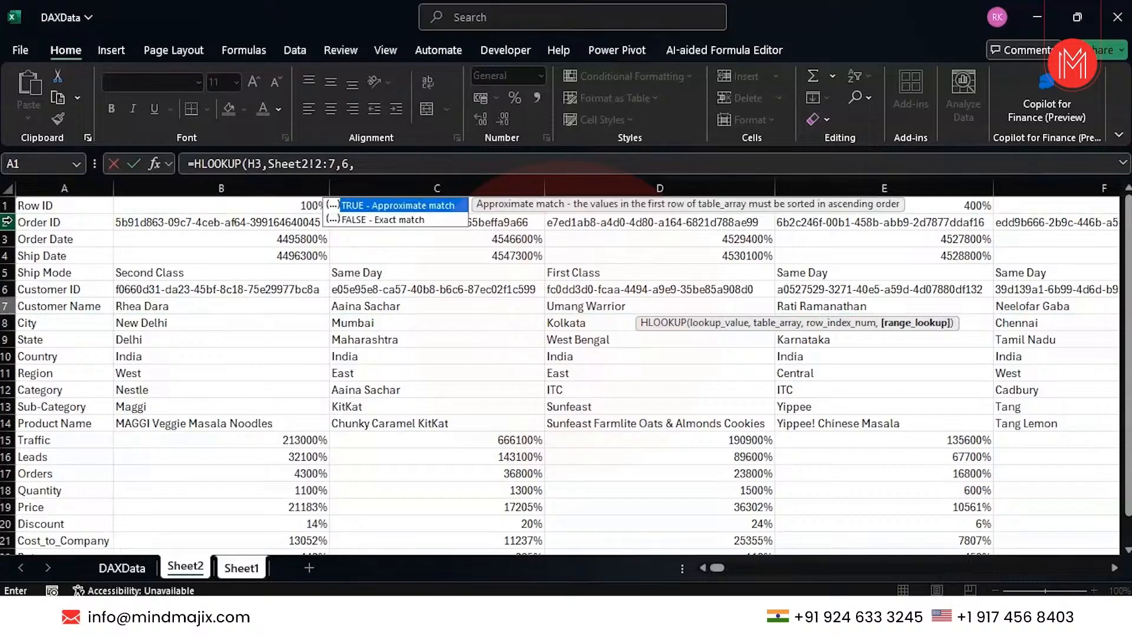
key(Down)
key(Tab)
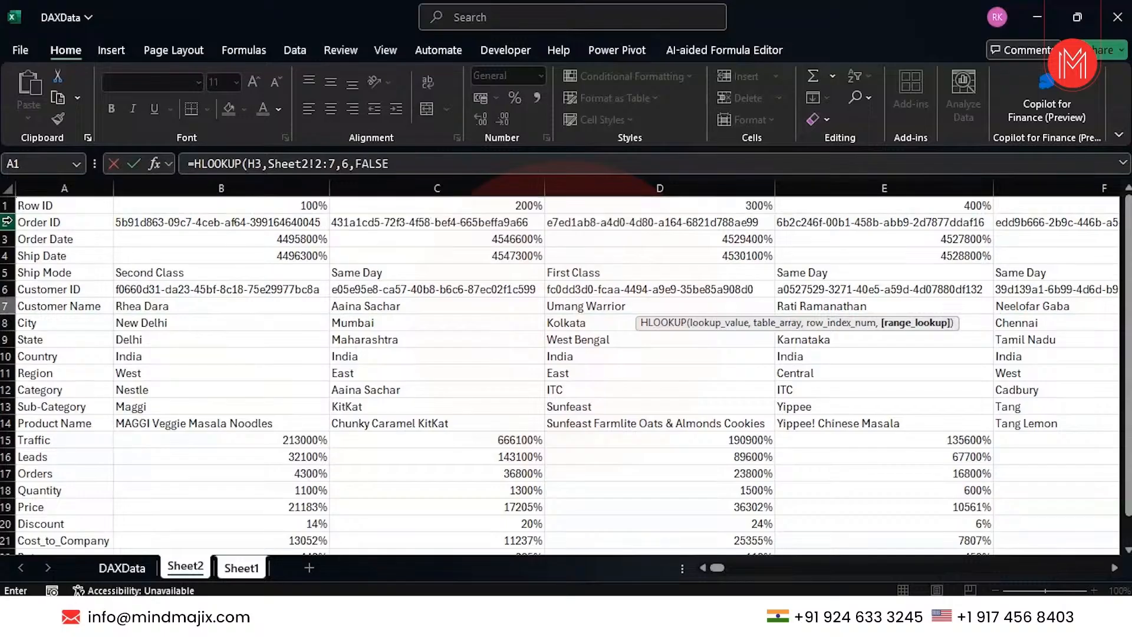
text())
key(Return)
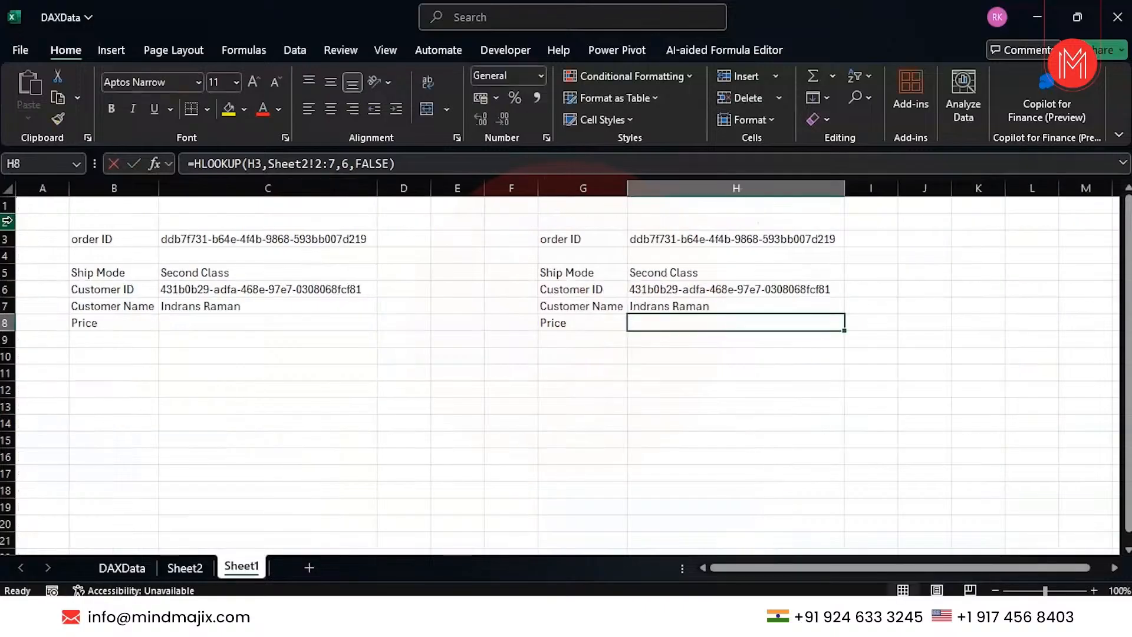
Select the still-blank Price cell H8 in the HLOOKUP panel.
click(604, 323)
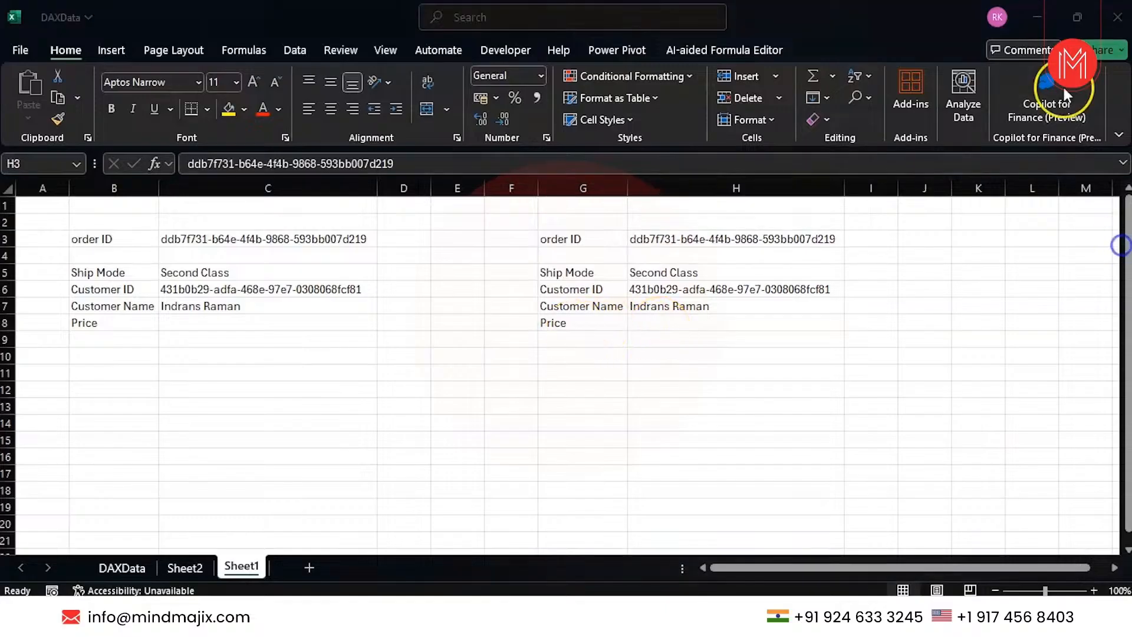
click(725, 315)
click(715, 322)
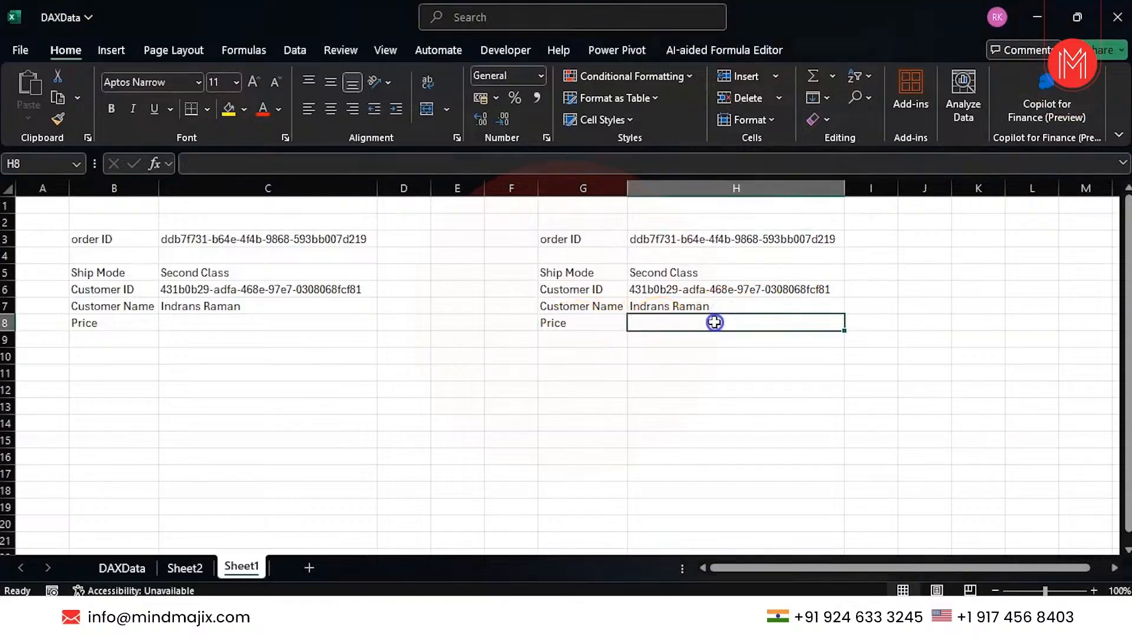